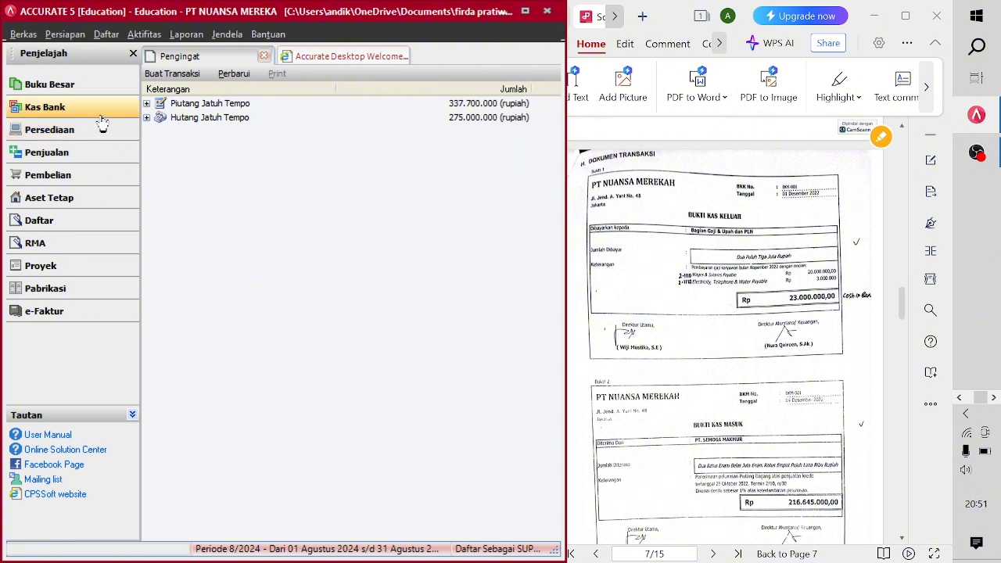
- Start a new cash and bank payment and set it to be paid from Cash In Bank
left_click(100, 114)
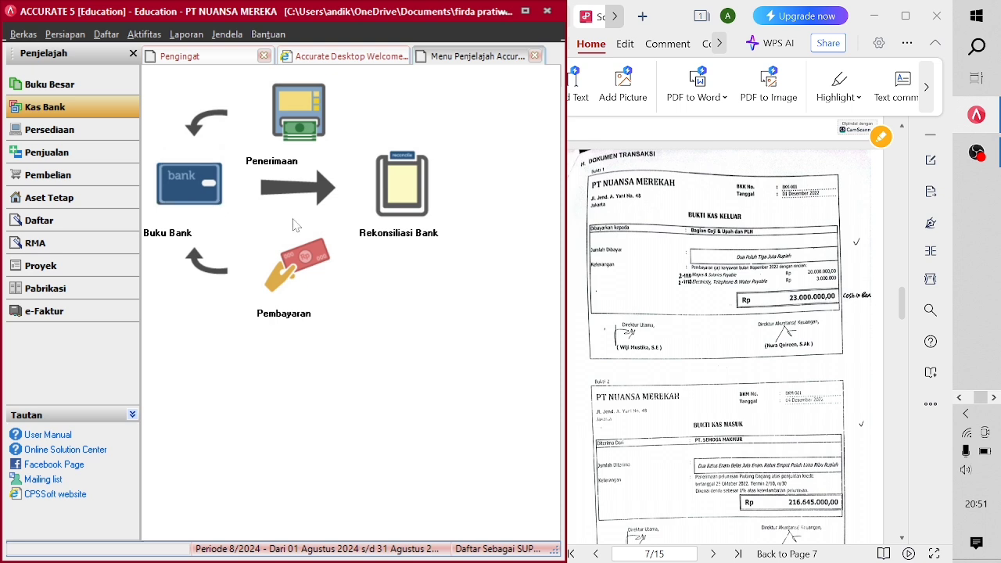
left_click(291, 258)
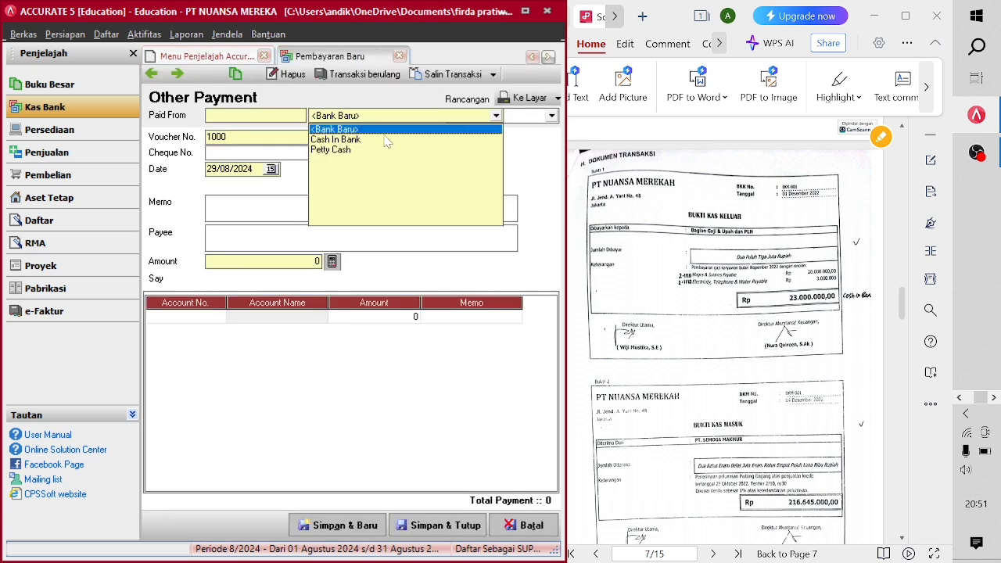
left_click(391, 143)
- Set the payment's voucher number to BKK-001 and its date to 01/12/2022
key("BackSpace")
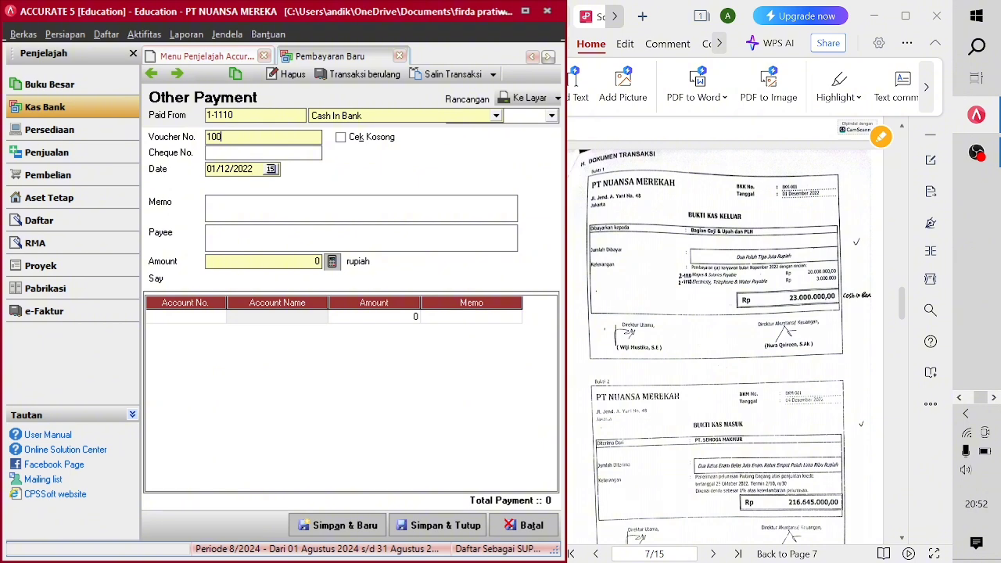
key("BackSpace")
key("BackSpace")
key("BackSpace")
type("BKK")
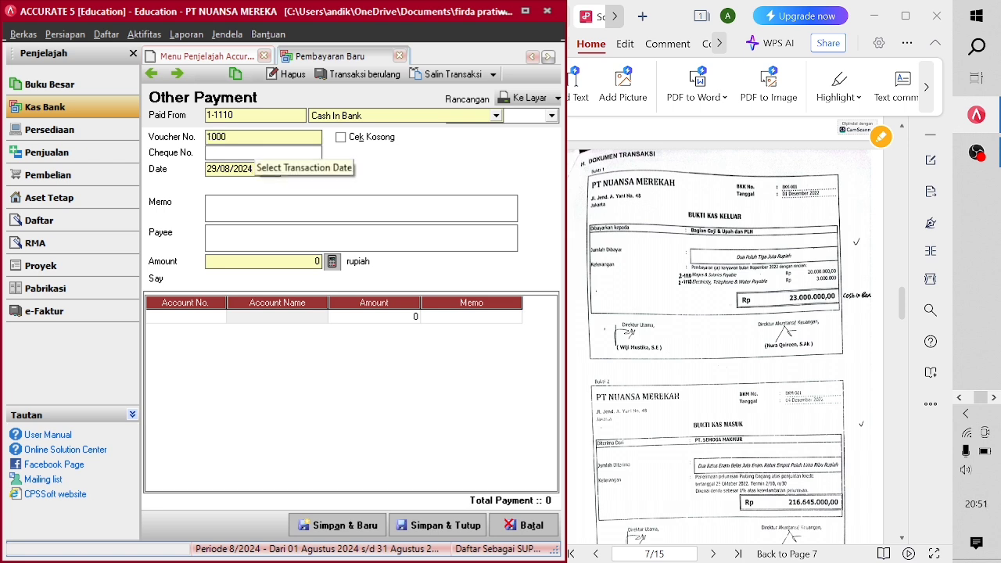
left_click(234, 169)
key("Delete")
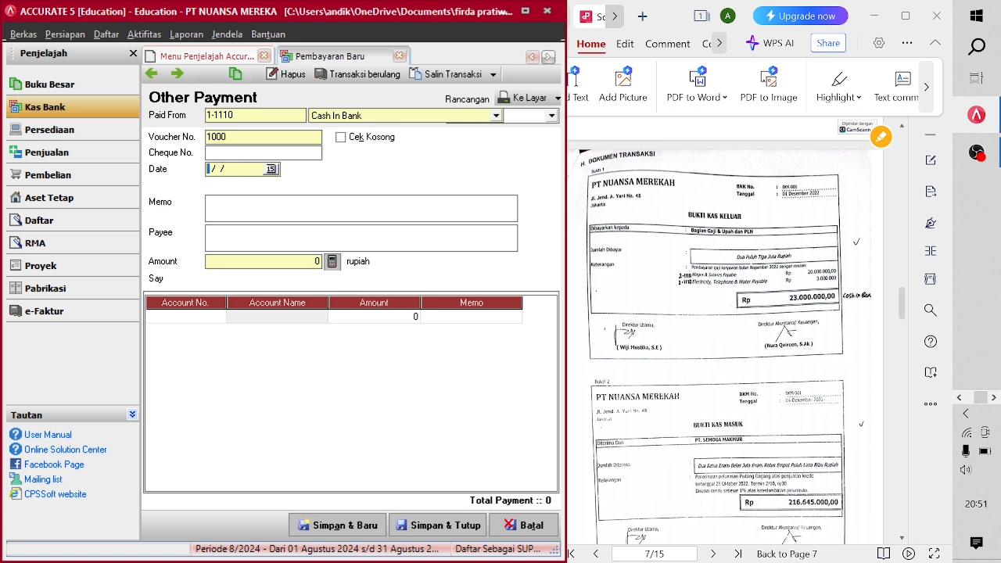
type("01/12/2022")
- Enter the memo PEMBAYARAN GAJI KARYAWAN BULAN NOV 2022 and the payee BAGIAN GAJI UPAH DAN PLN
key("Tab")
type("PE")
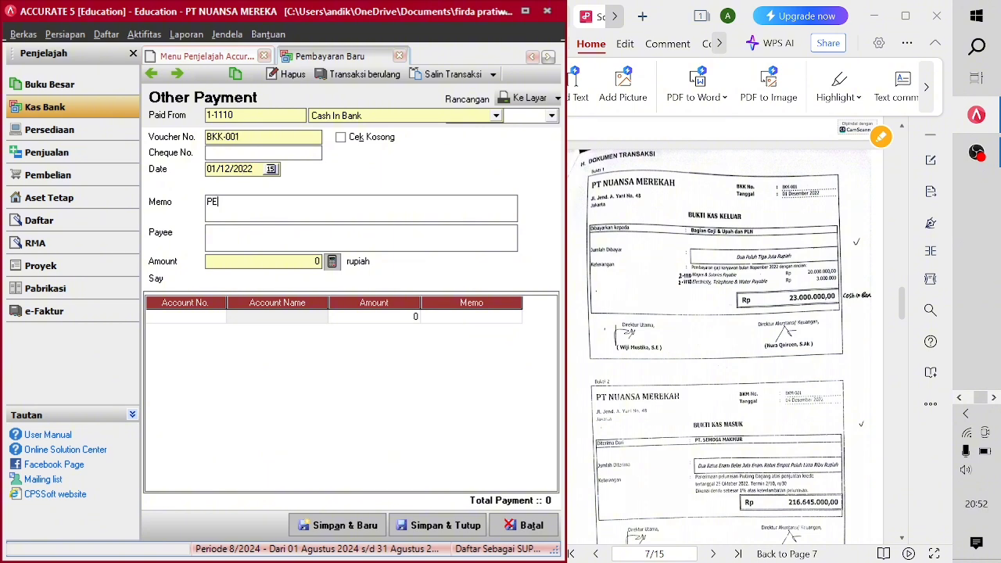
type("MBAYARAN GAJI KARYAW")
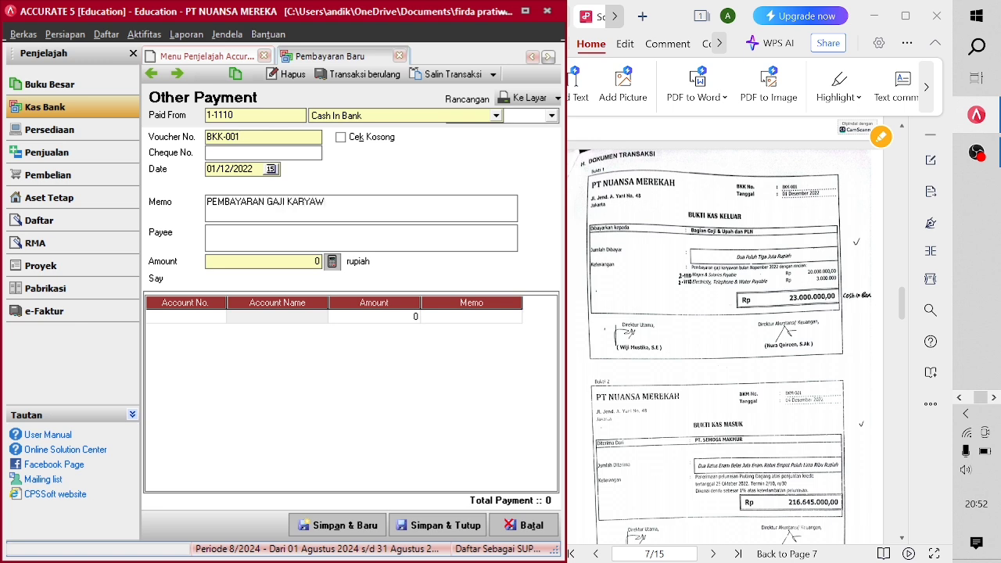
type("AN BULAN NOV 2022")
key("Tab")
type("BAGIAN GAJI U")
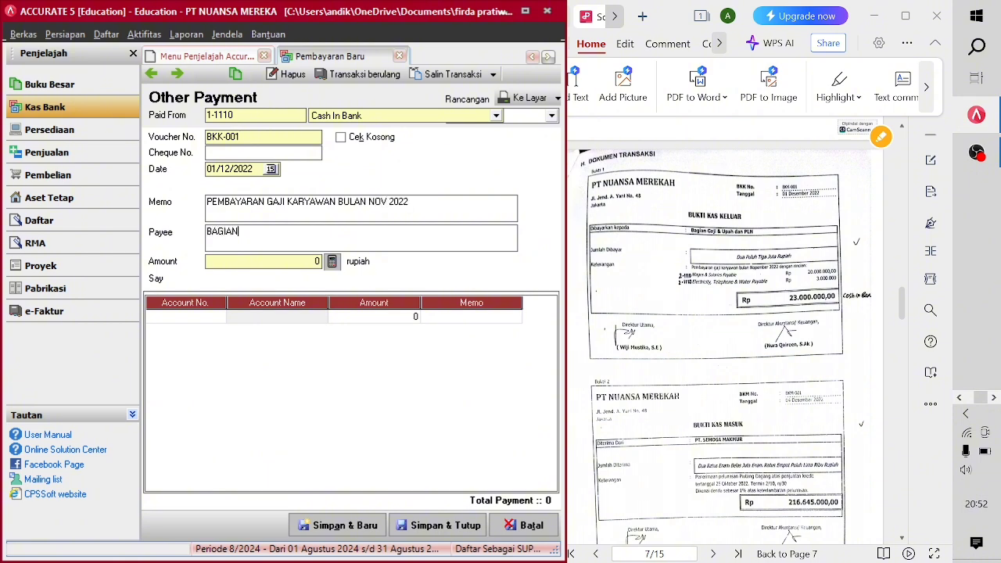
type("PAH DAN PLN")
- Add a payment line for Wages & Salaries Payable with an amount of 20.000.000
left_click(215, 321)
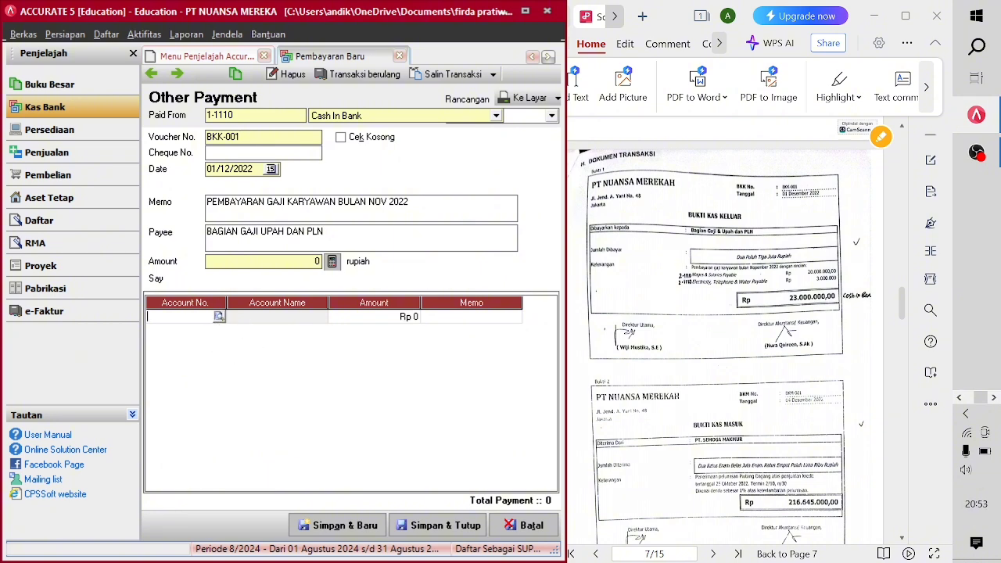
left_click(219, 316)
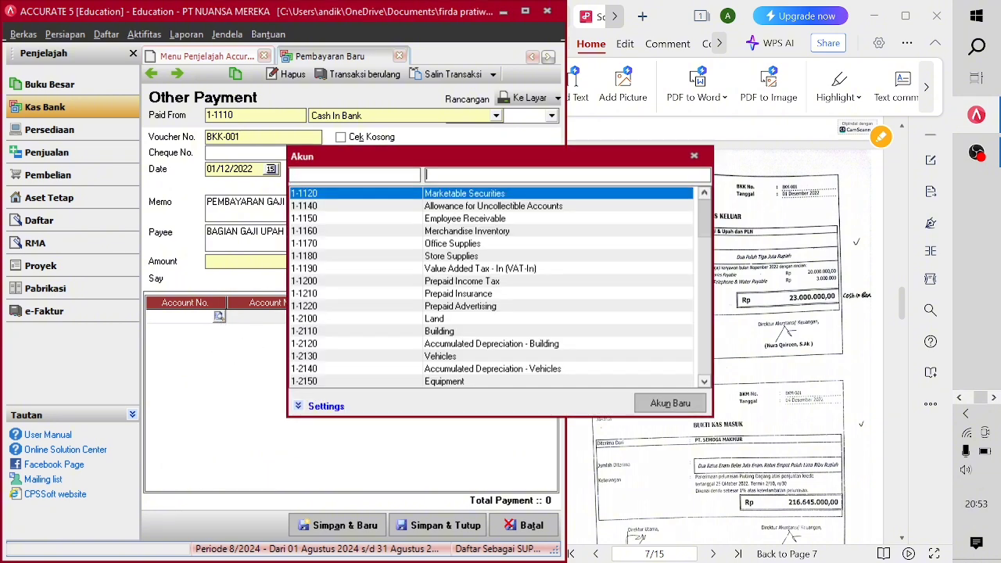
type("WA")
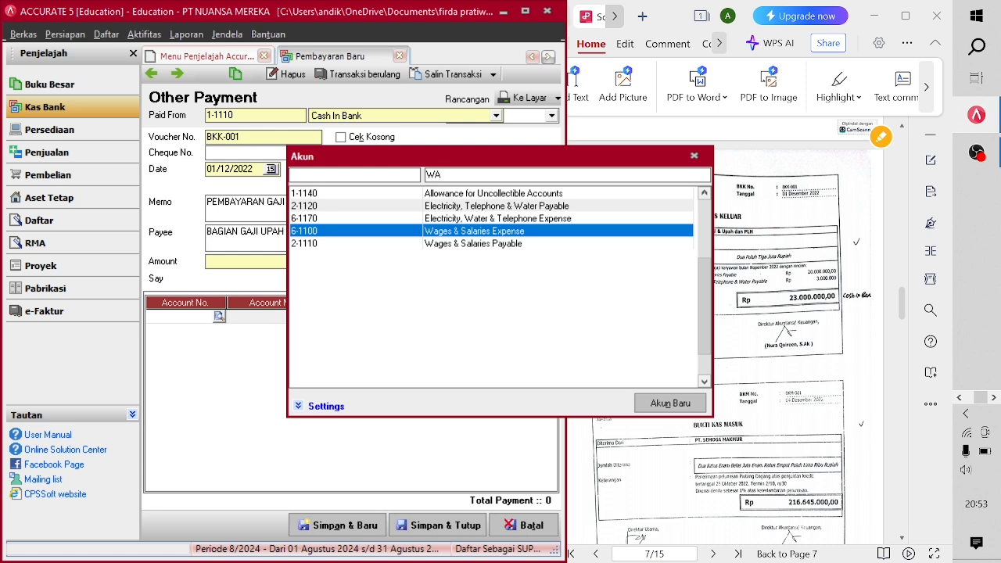
left_click(504, 245)
double_click(504, 248)
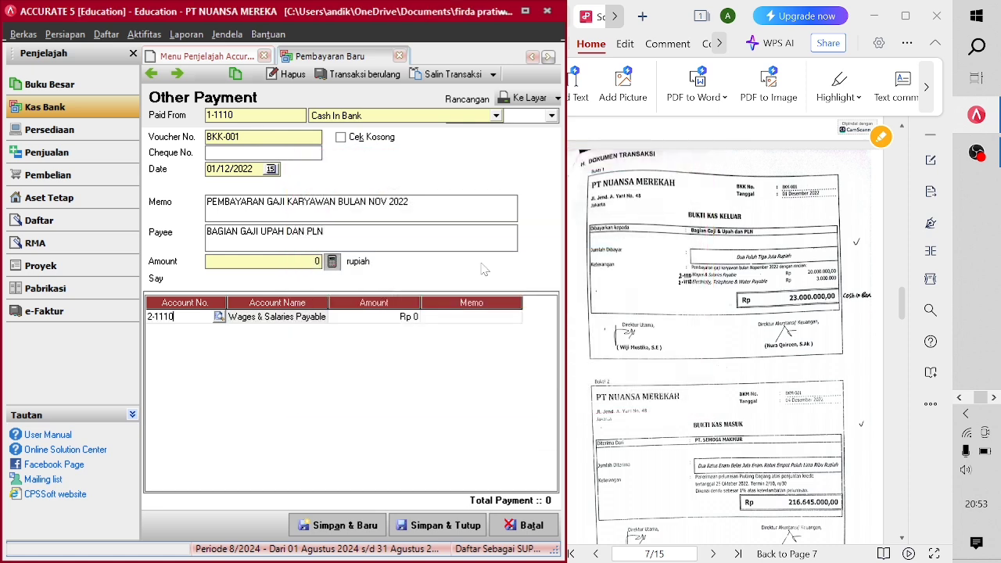
left_click(403, 317)
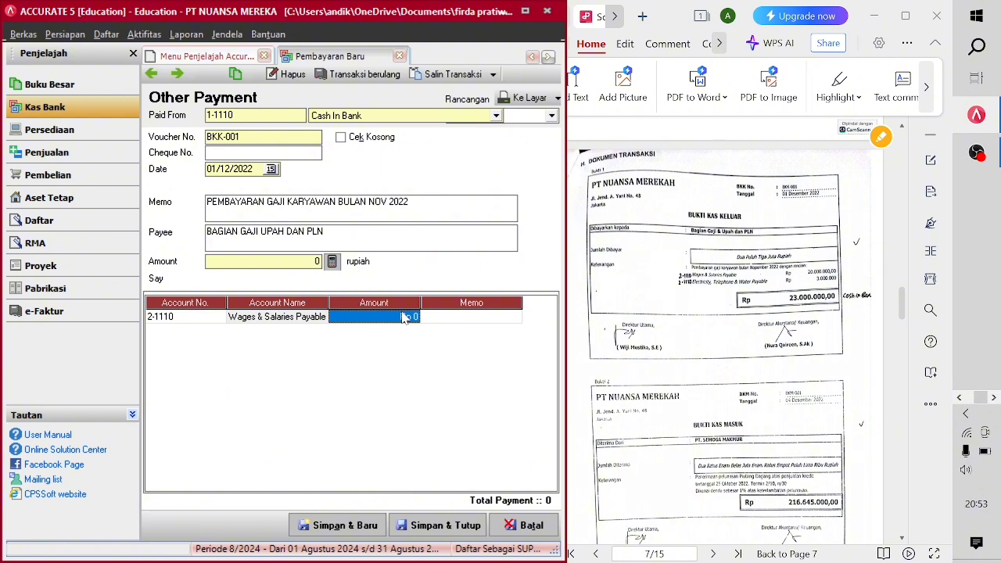
type("2")
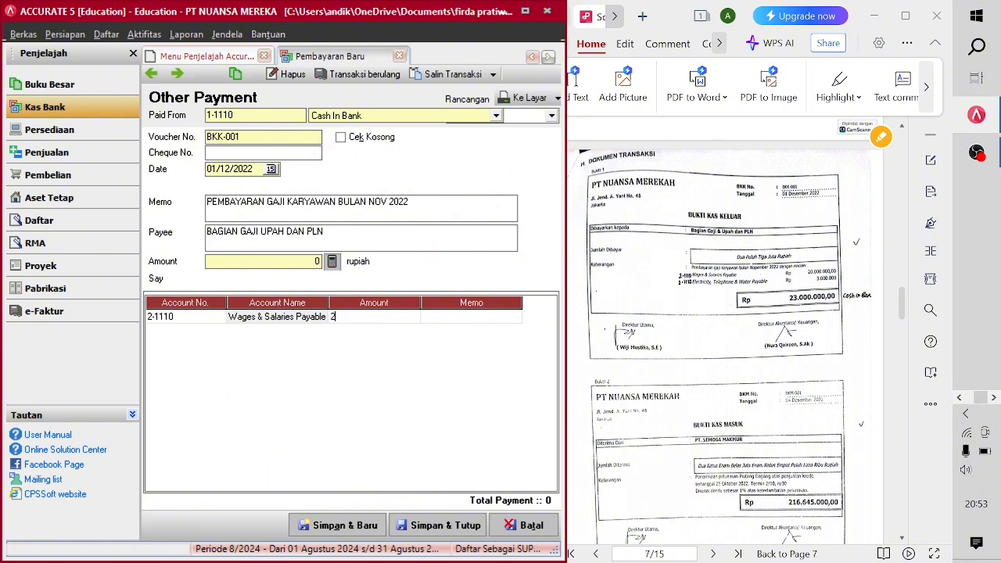
type("0.000.000")
key("Tab")
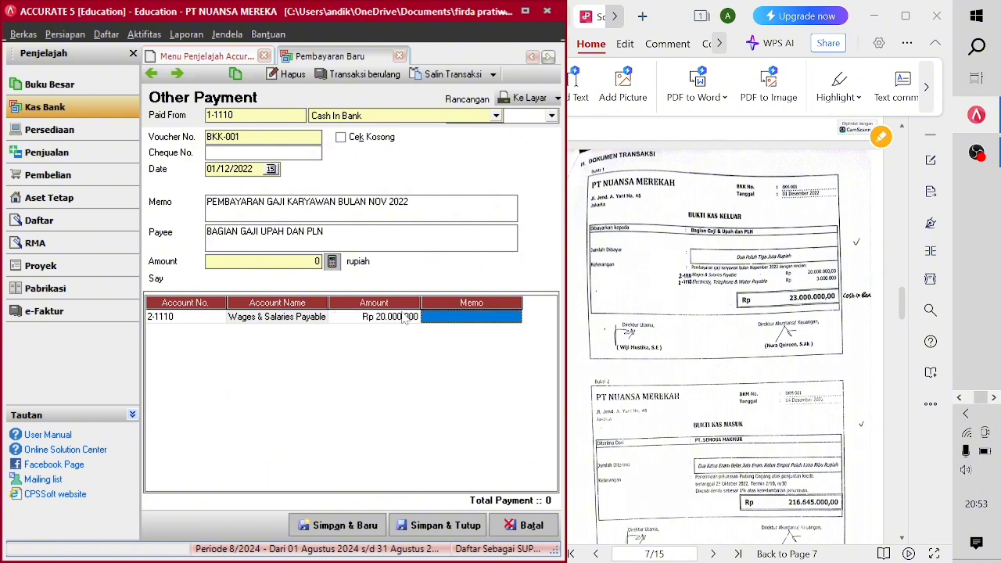
key("Tab")
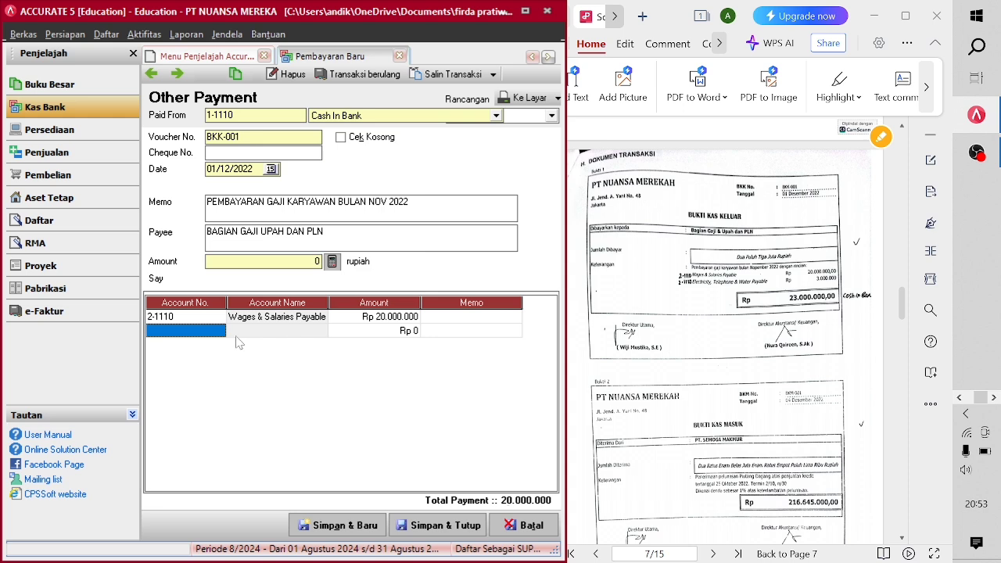
- Add a second payment line for Electricity, Telephone & Water Payable with an amount of 3.000.000
left_click(210, 332)
left_click(219, 330)
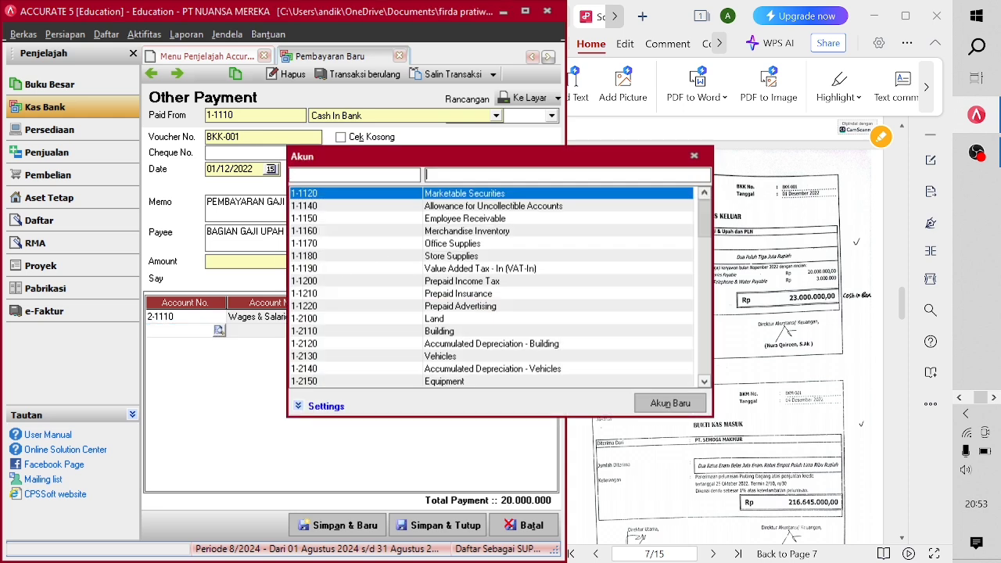
type("ELE")
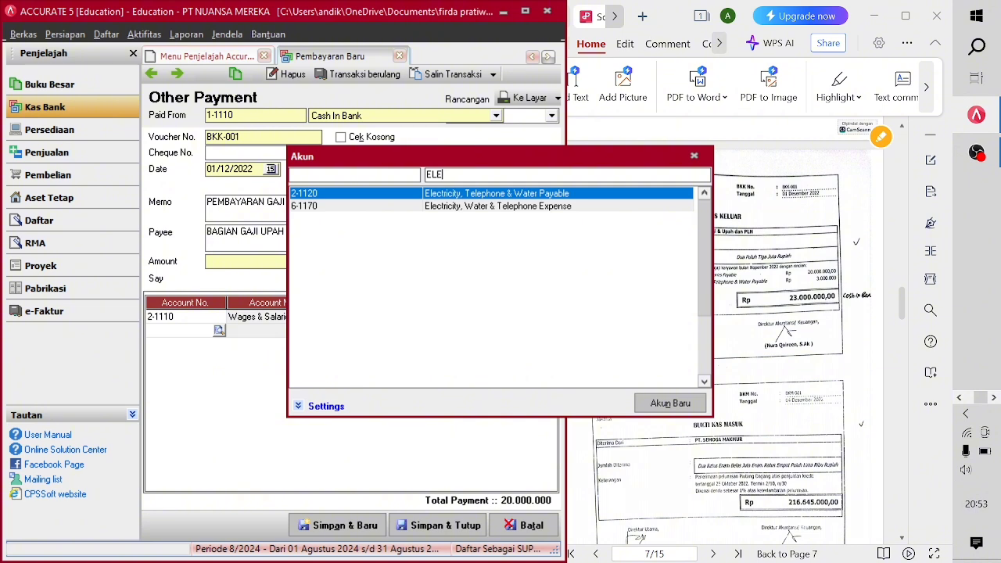
double_click(552, 195)
left_click(402, 335)
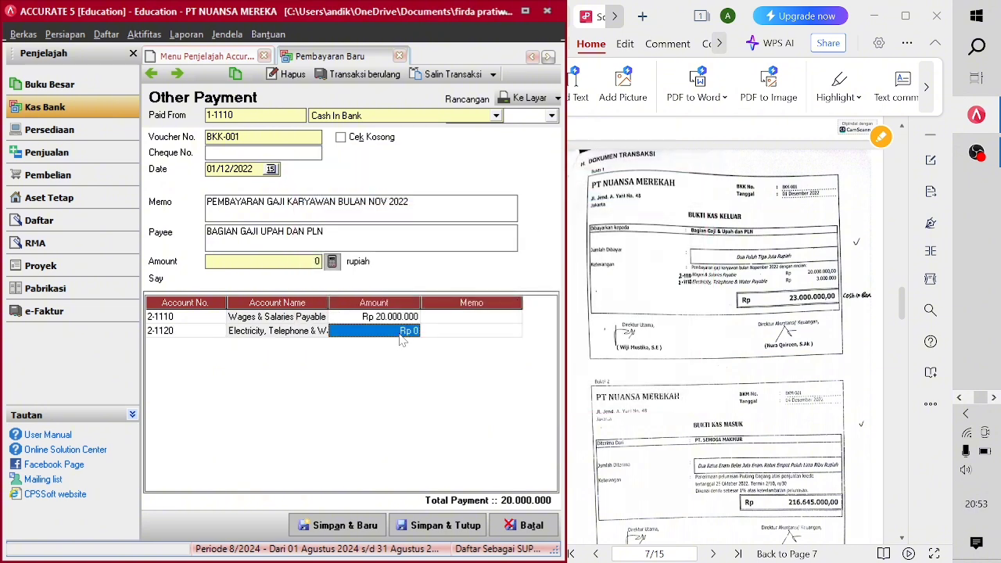
type("3")
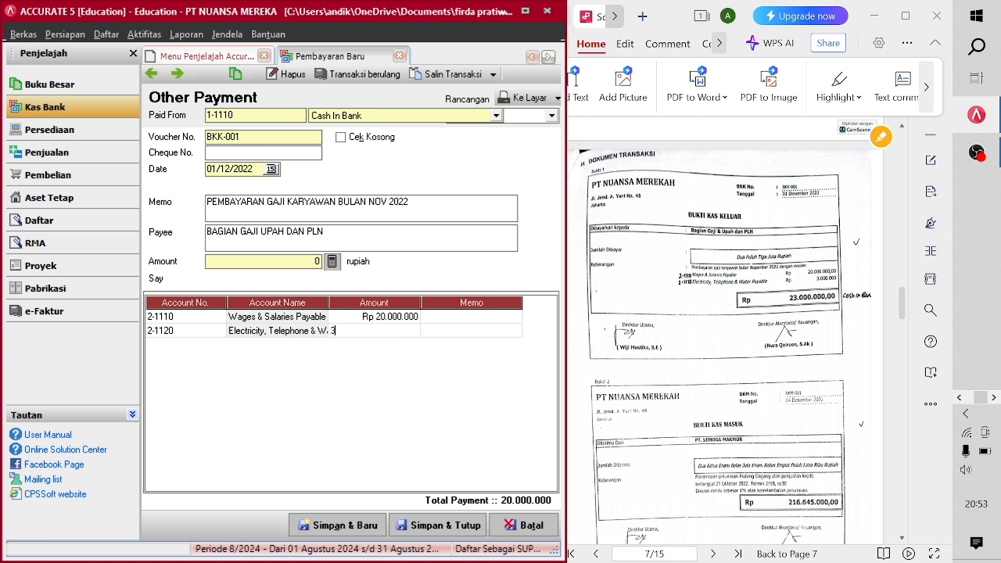
type(".000.")
type("000000")
key("Tab")
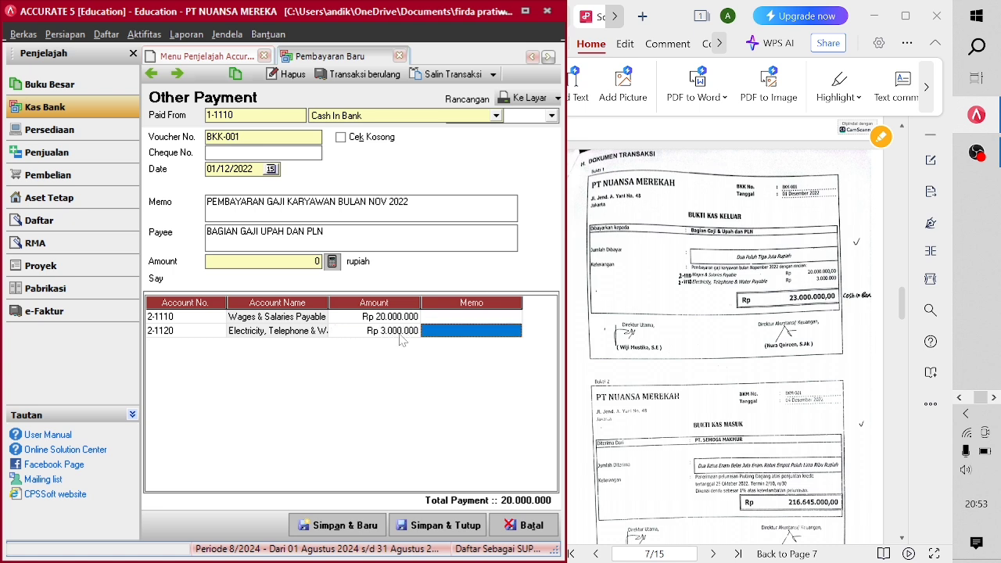
key("Tab")
- Calculate the payment amount from its lines, and save and close the payment
left_click(378, 316)
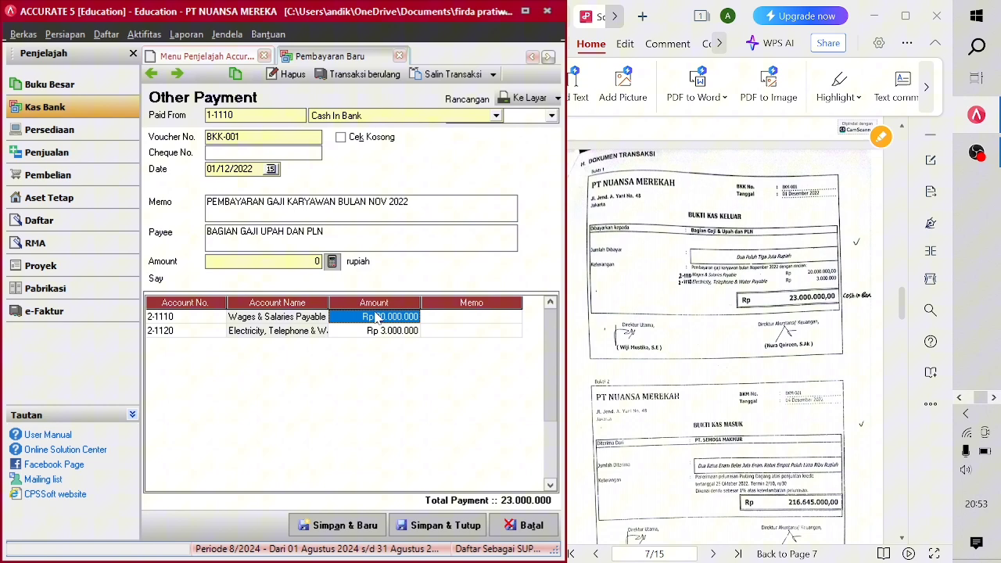
left_click(333, 261)
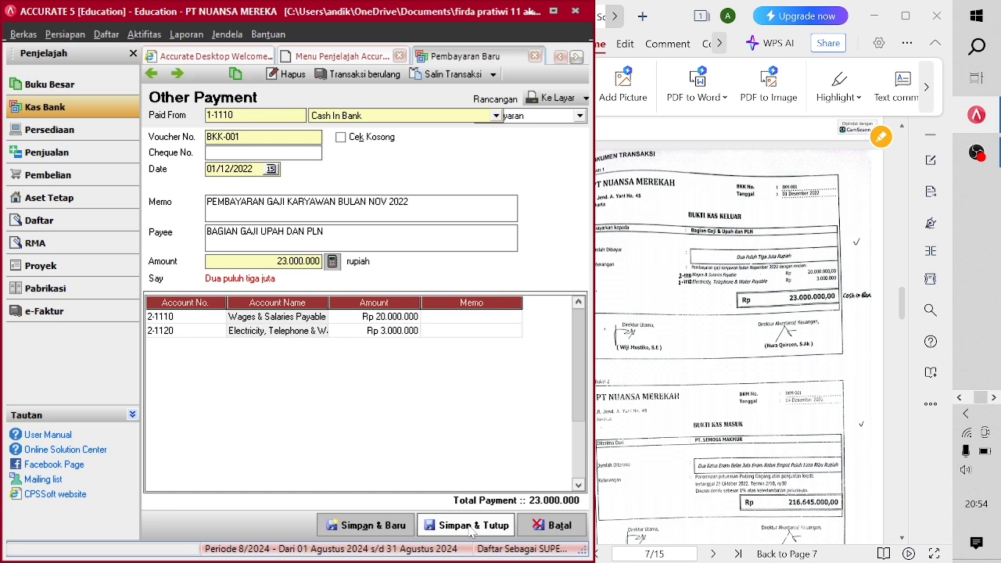
left_click(471, 530)
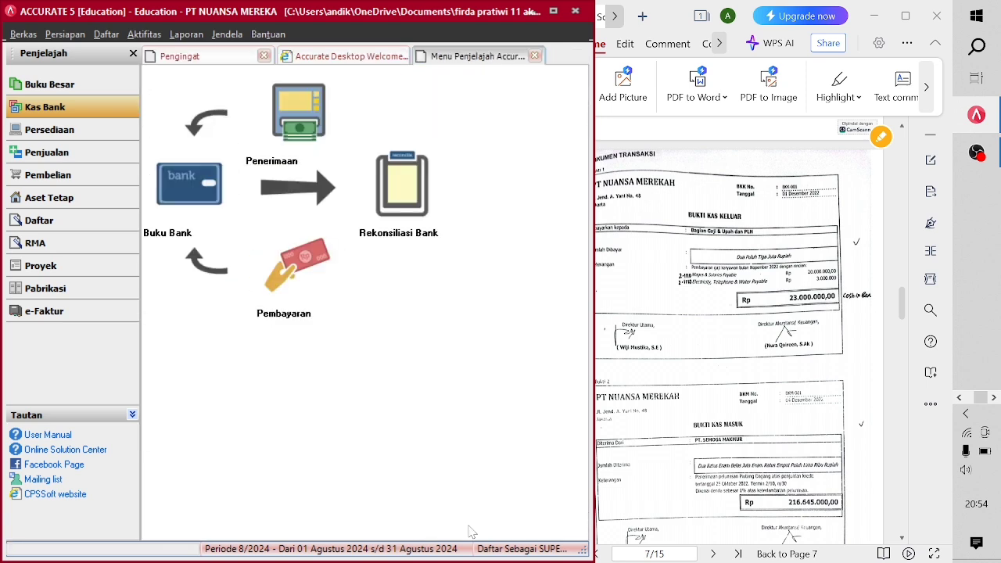
- Start a new sales receipt with PT SEMOGA MAKMUR as the paying customer
left_click(56, 153)
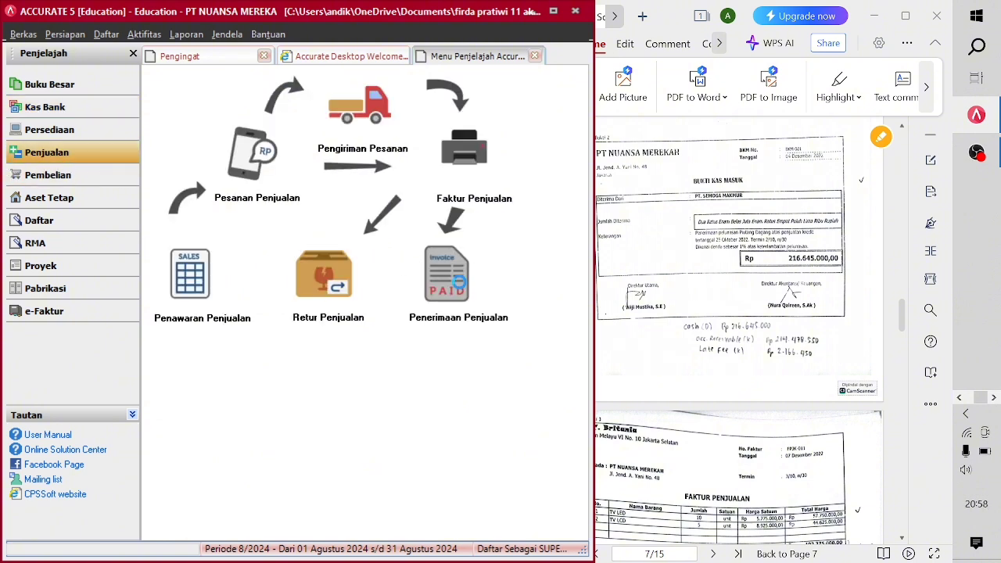
left_click(447, 274)
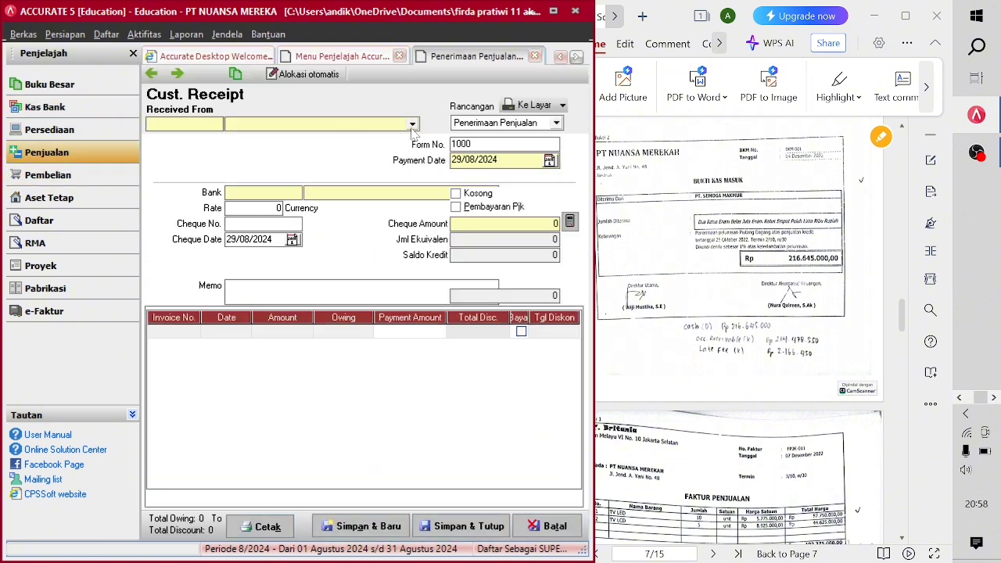
left_click(412, 124)
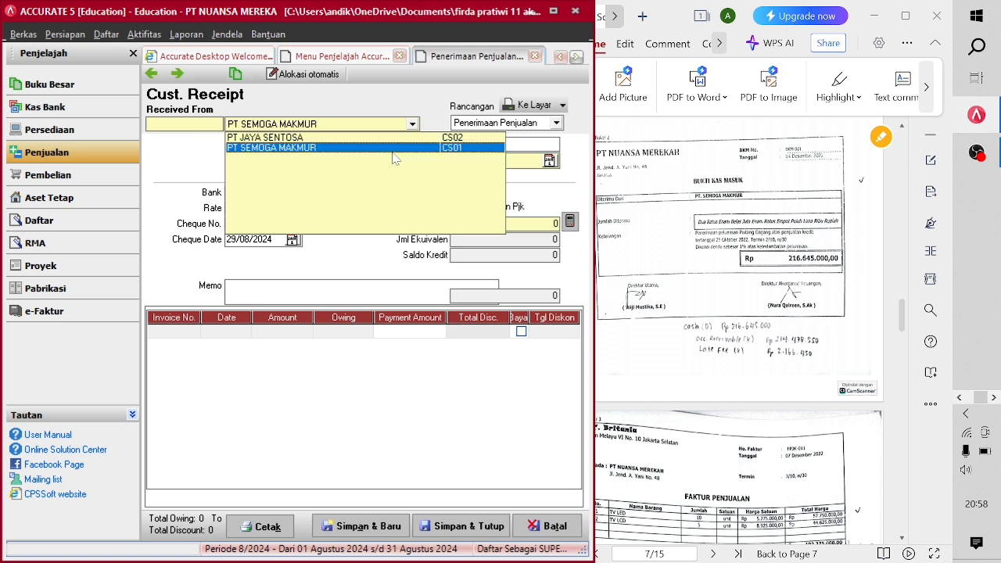
left_click(395, 149)
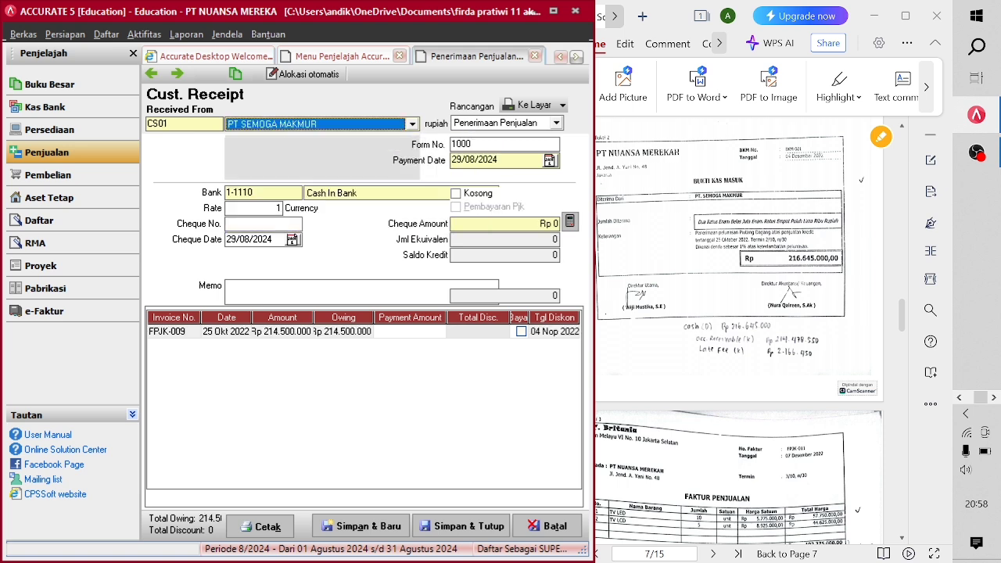
- Set the receipt's form number to BKM-001 and its payment date to 04/12/2022
key("Tab")
key("BackSpace")
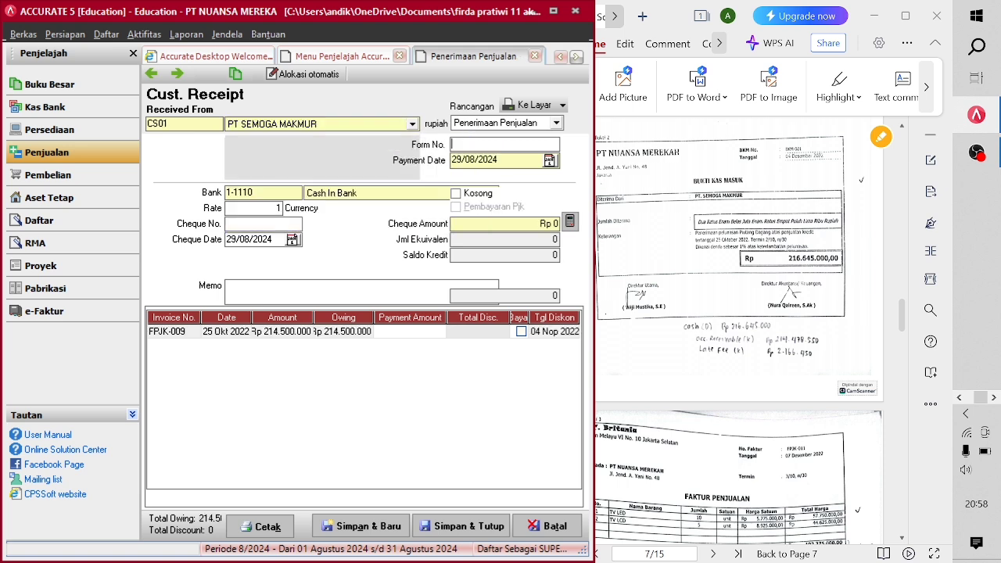
type("BKM-001")
key("Tab")
key("BackSpace")
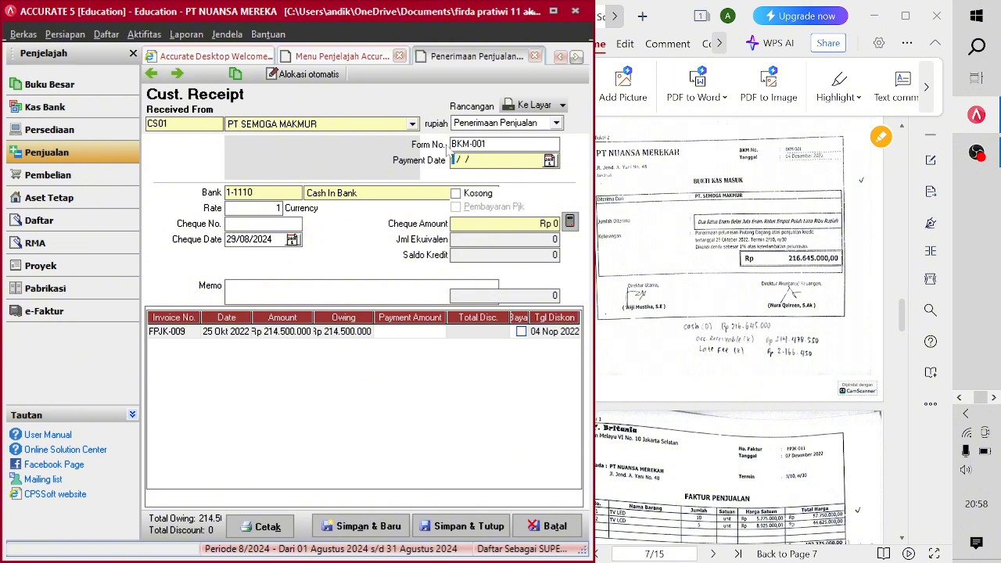
type("04/12/2022")
- Set the cheque date to 04/12/2022 and enter the memo PELUNASAN PIUTANG
left_click_drag(273, 240, 225, 248)
key("BackSpace")
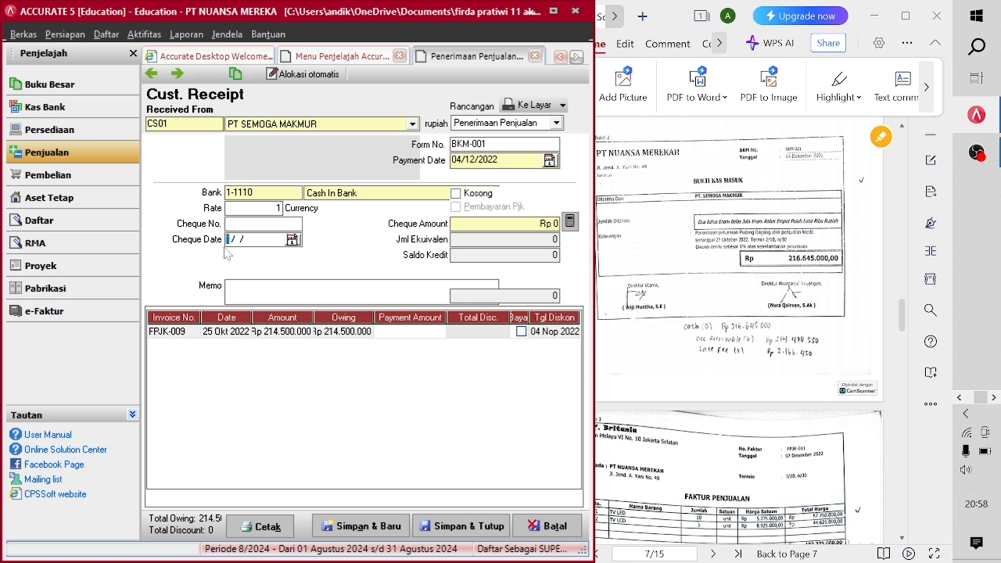
type("04/12/2022")
key("Tab")
type("PEN")
key("BackSpace")
type("LUNASAN ")
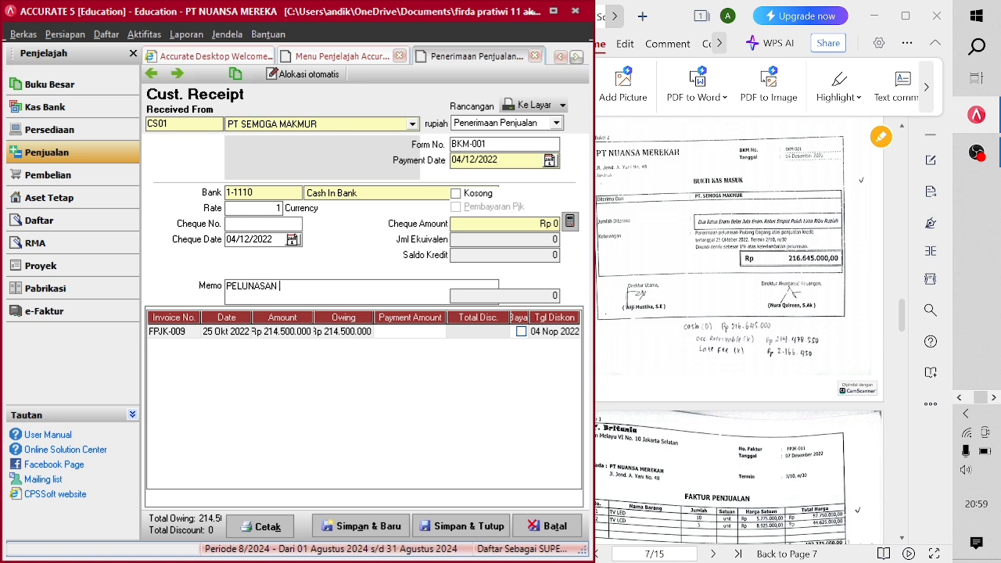
type("PIUTANG")
- Mark invoice FPJK-009 for payment on the receipt and enter a discount amount of -2.145.000 for it
left_click(521, 331)
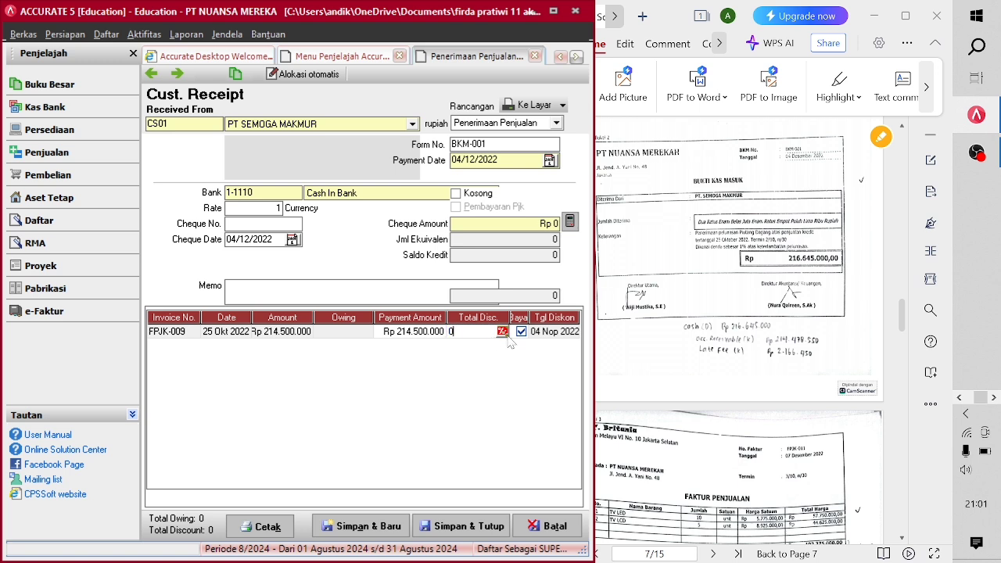
left_click(502, 331)
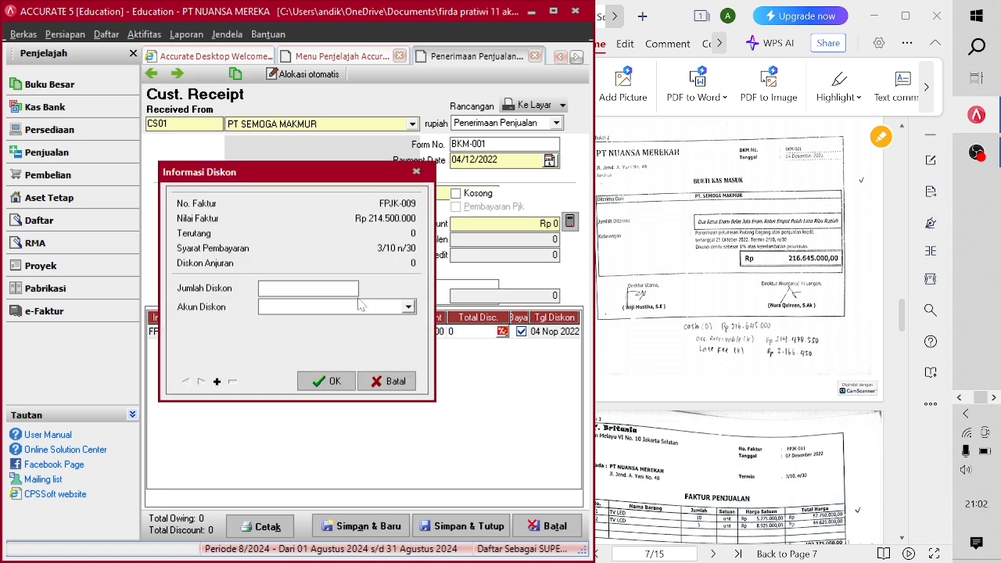
left_click(352, 289)
type("2")
type("-")
type("1")
type("45")
type("000")
- Assign the discount to the Late Fees Collected account and confirm the discount information
left_click(383, 307)
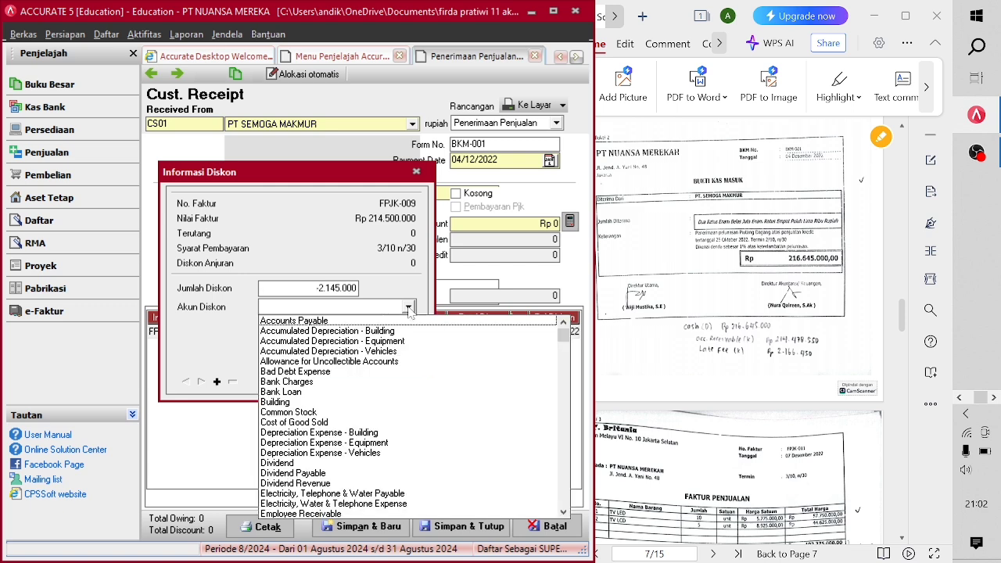
type("La")
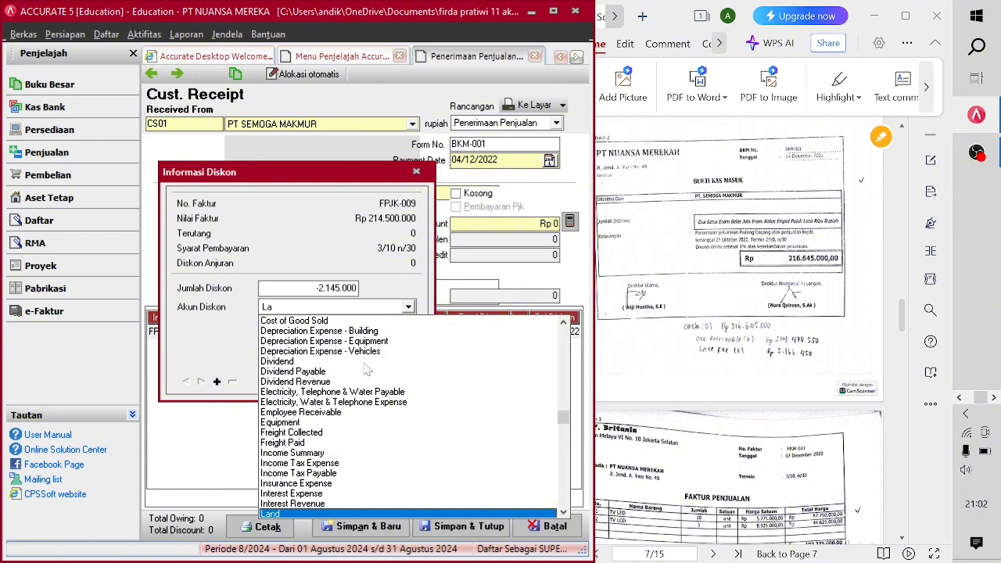
type("t")
left_click(362, 514)
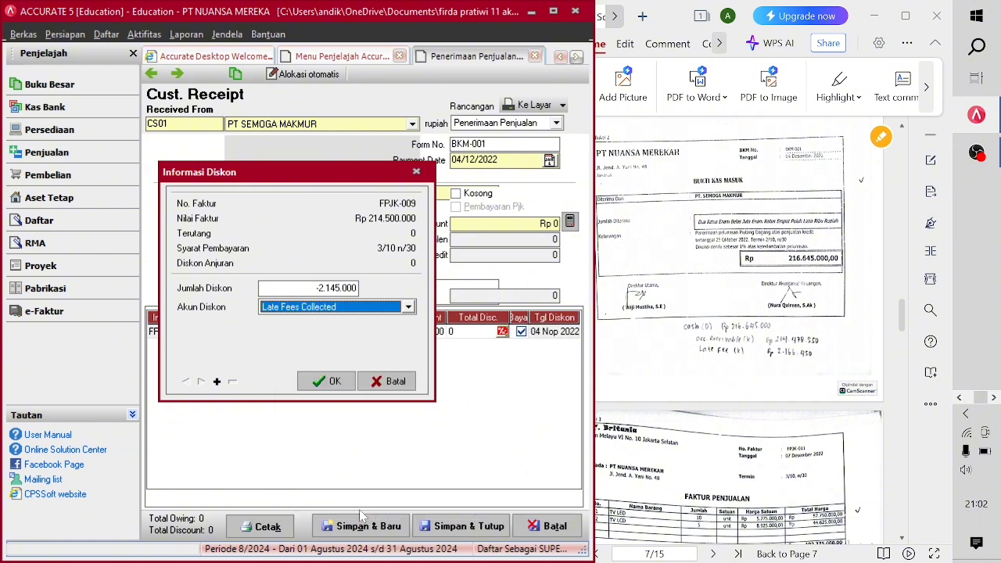
left_click(317, 395)
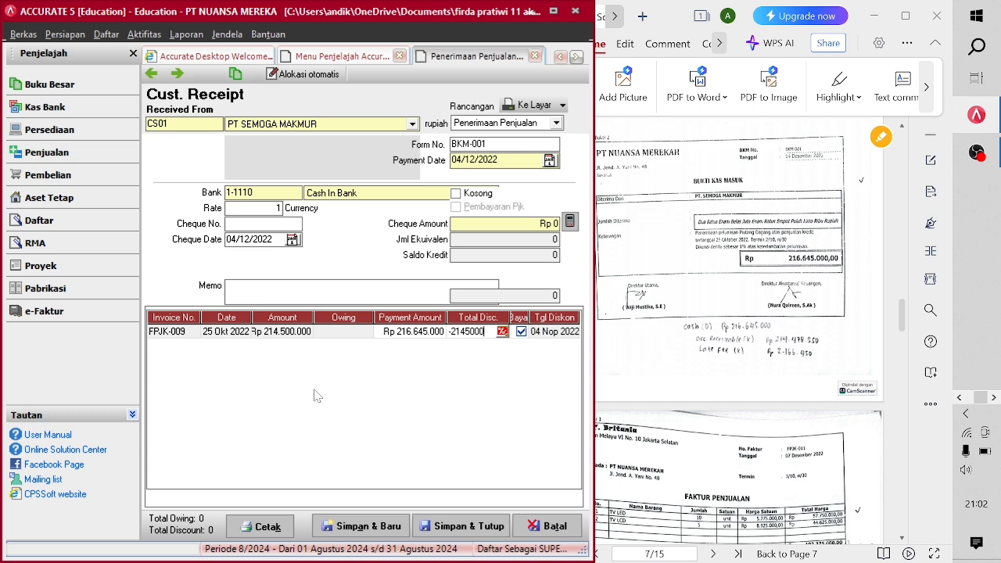
- Calculate the receipt's cheque amount, enter the memo PENERIMAAN PELUNASAN PIUTANG, and save and close the receipt
left_click(569, 222)
left_click(266, 288)
type("PE")
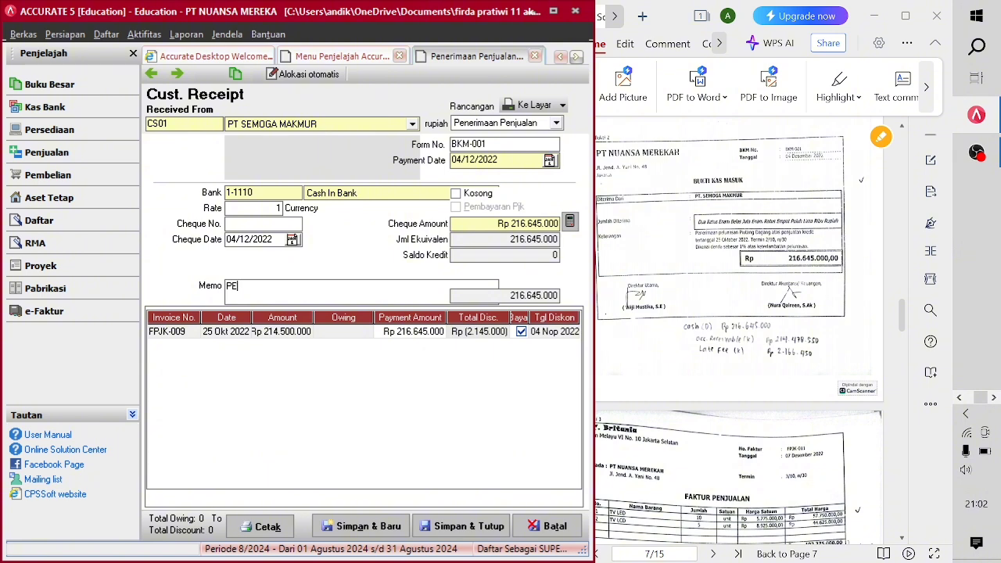
type("NERIMAAN PELUNASAN PIUTANG")
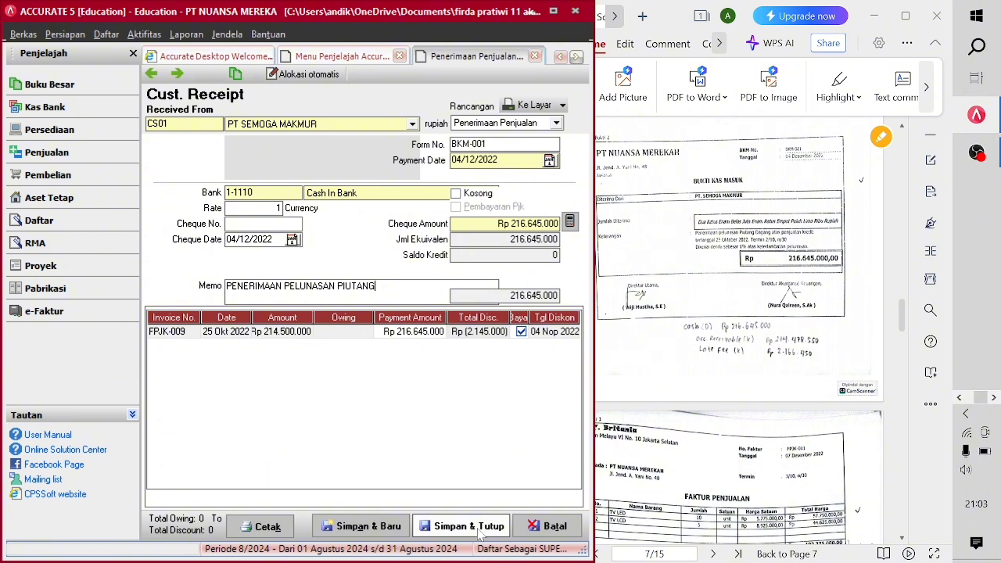
left_click(470, 526)
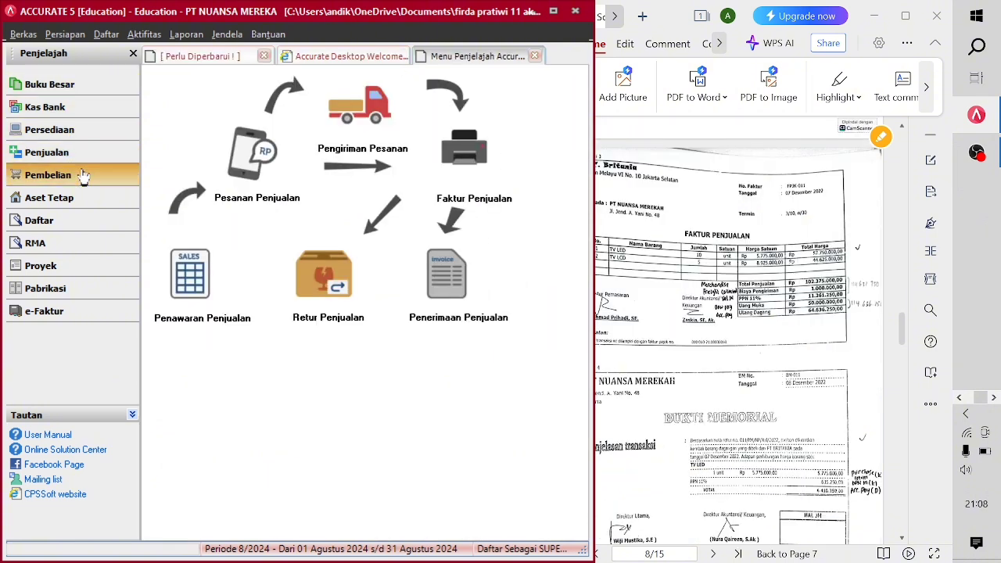
- Start a new purchase invoice with PT BRITANIA as the vendor
left_click(83, 177)
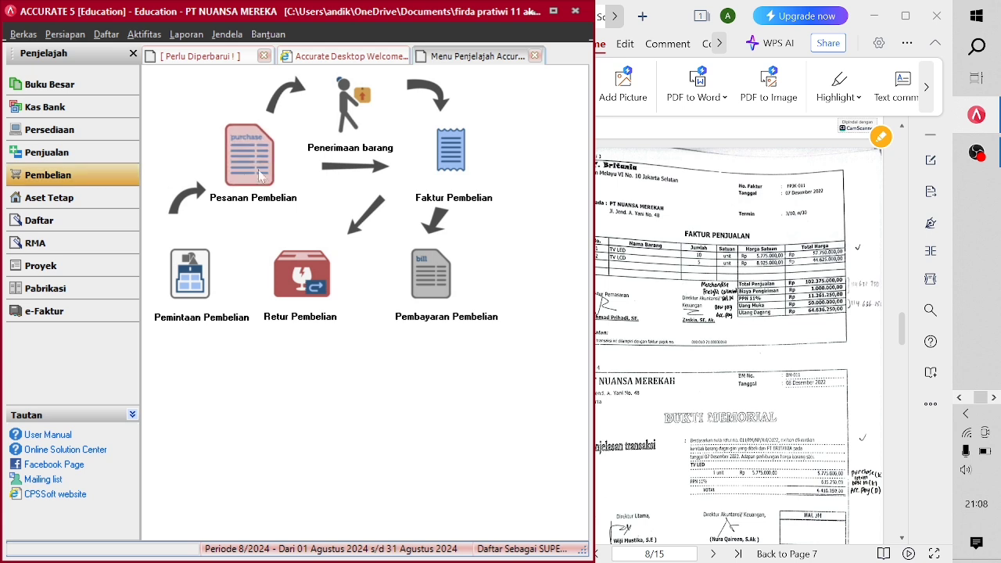
left_click(420, 142)
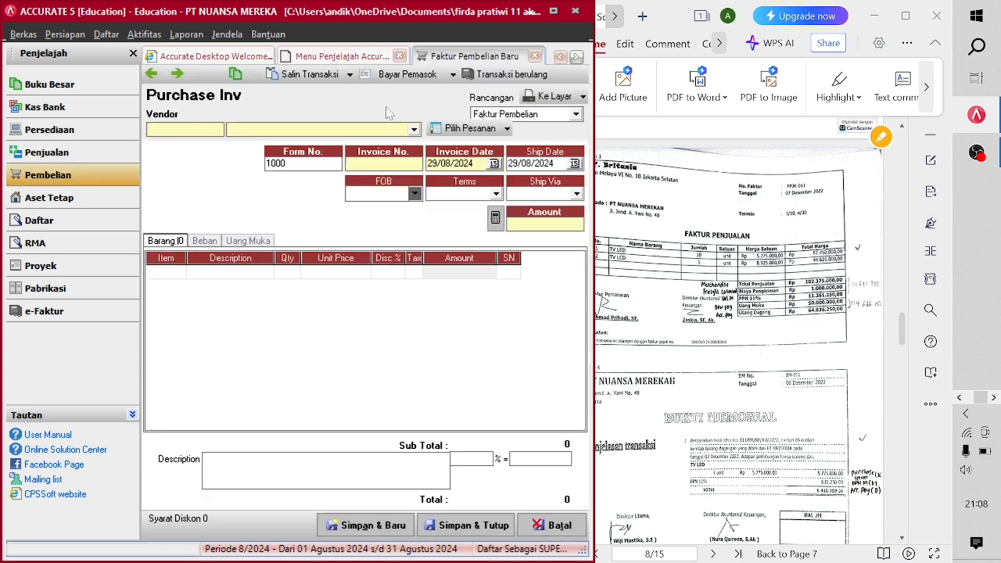
left_click(398, 130)
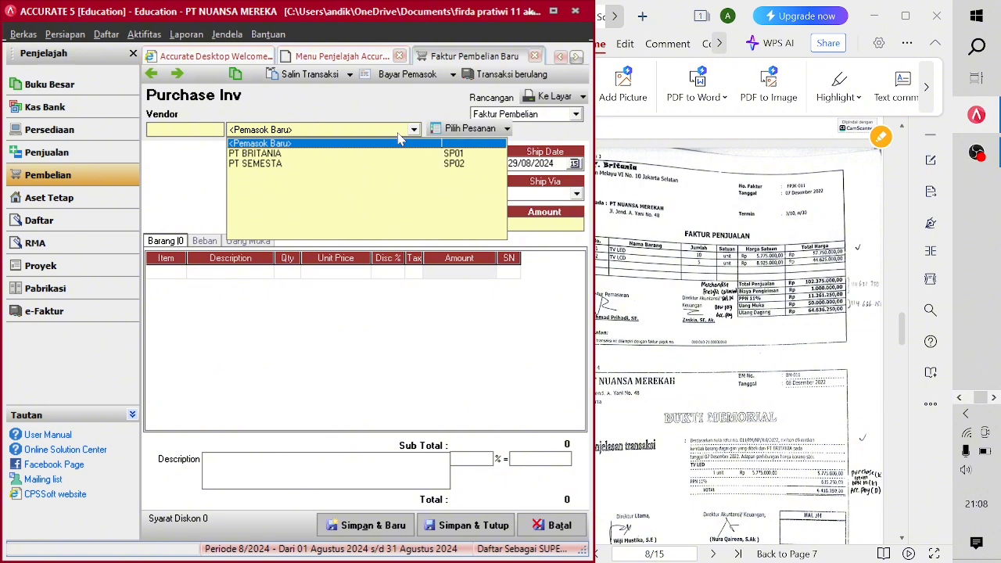
left_click(297, 154)
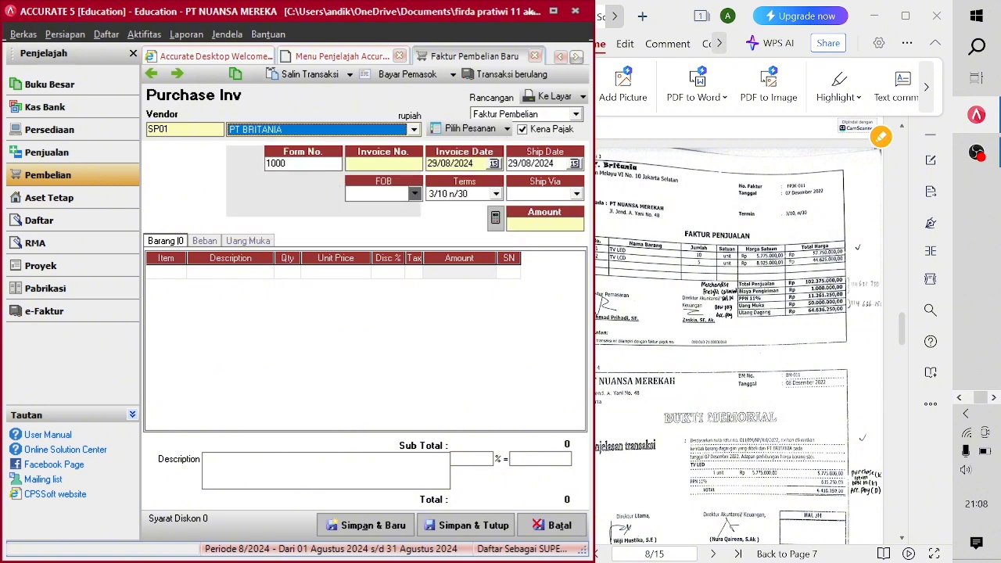
- Set the invoice number to FPJK-011 and both the invoice date and ship date to 07/12/2022
left_click(384, 164)
type("FPJK")
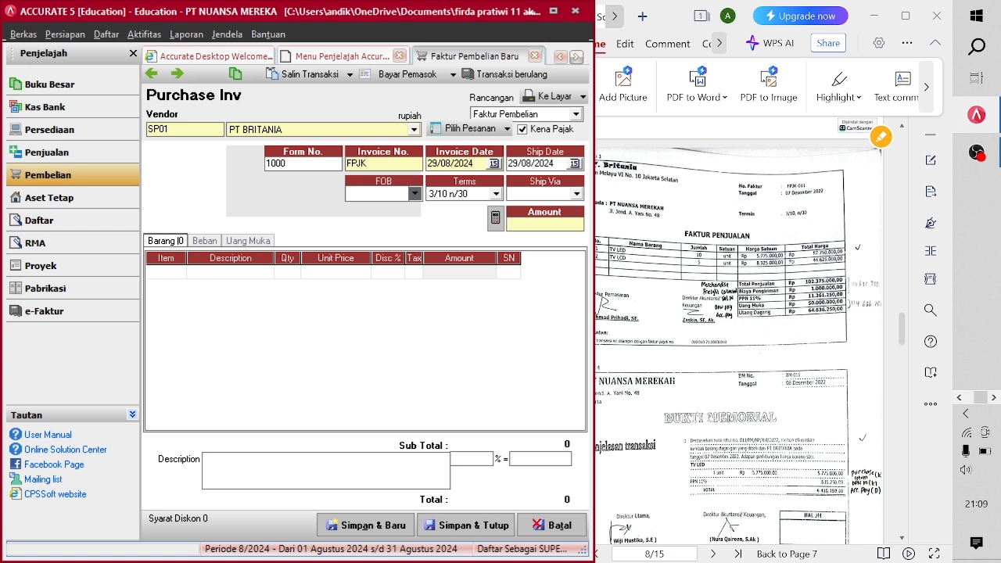
type("-011")
key("Tab")
type("2")
key("BackSpace")
type("07/12/2022")
left_click_drag(554, 162, 523, 162)
key("BackSpace")
key("BackSpace")
key("BackSpace")
type("07/12/2022")
- Add item A, TV LED, to the purchase invoice with quantity 10 and unit price 5.775.000
left_click(161, 283)
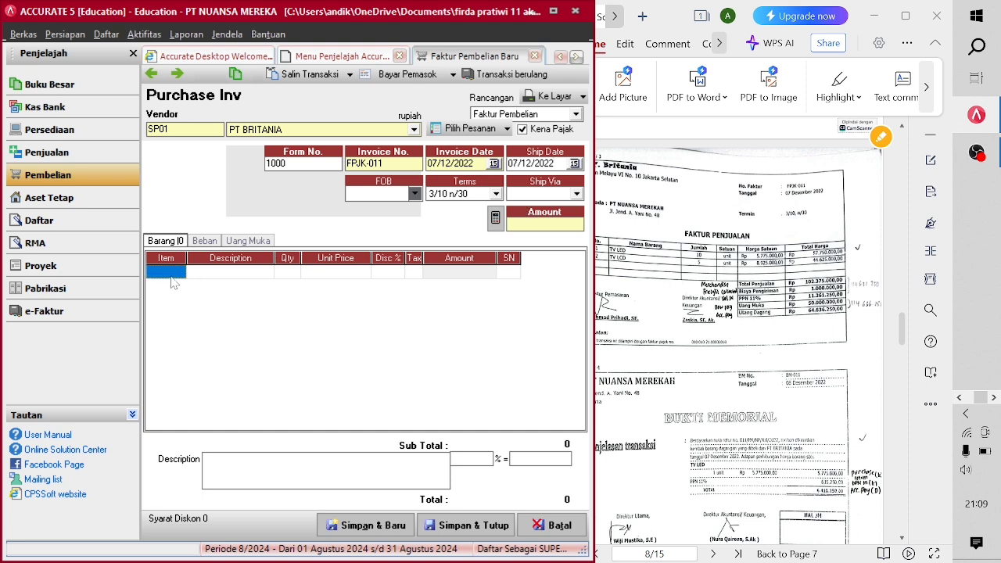
left_click(178, 281)
left_click(179, 274)
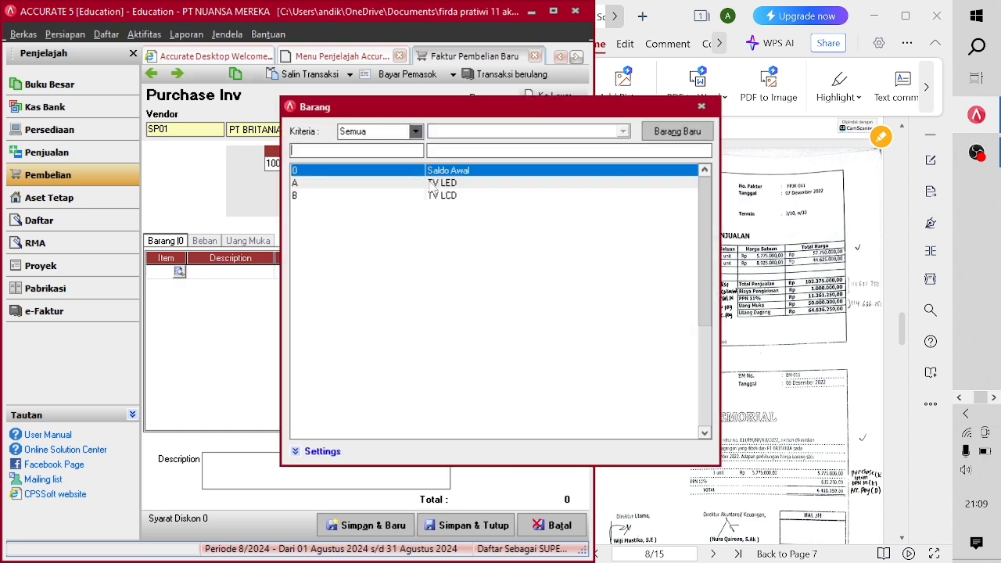
double_click(430, 184)
left_click(286, 271)
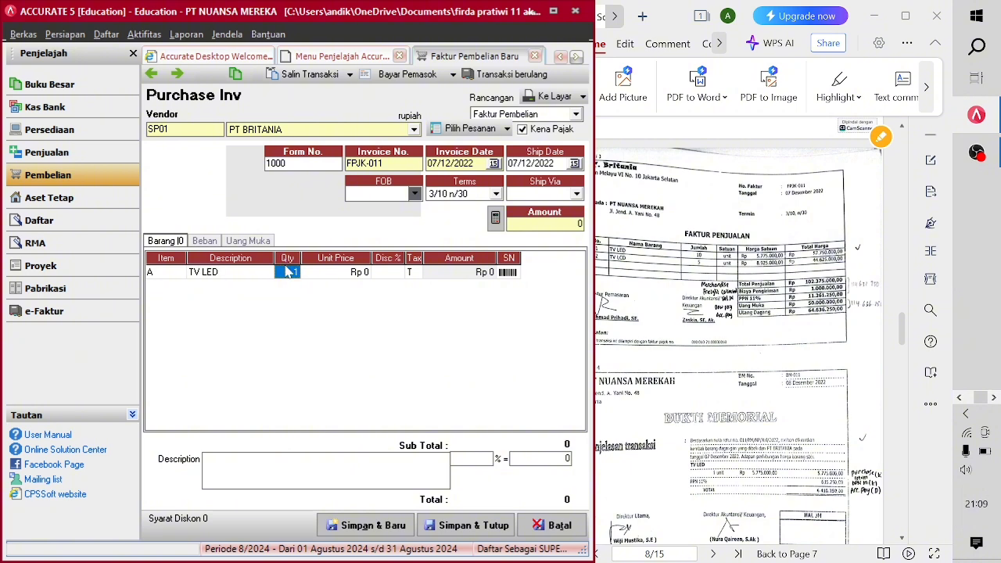
type("10")
left_click(329, 272)
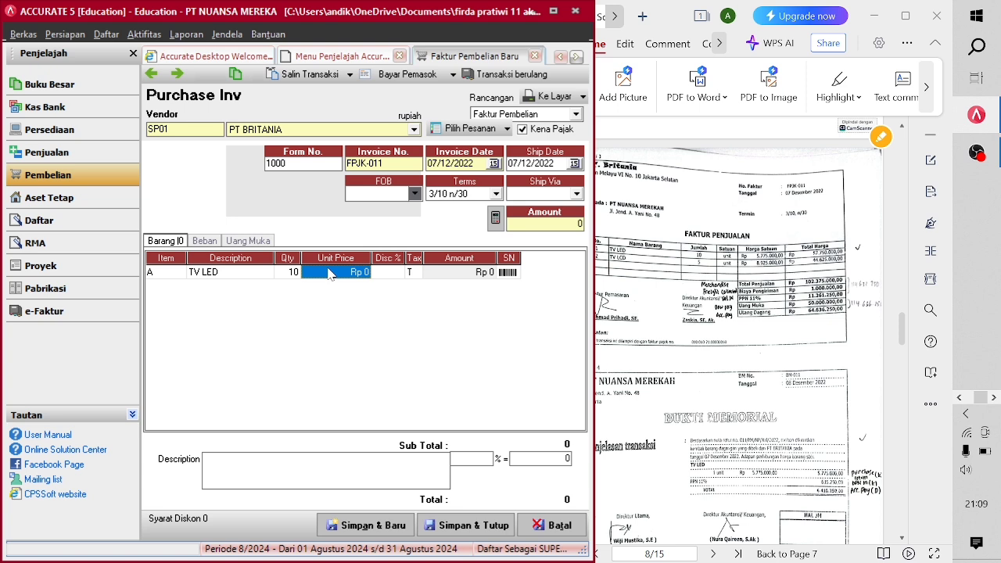
type("577")
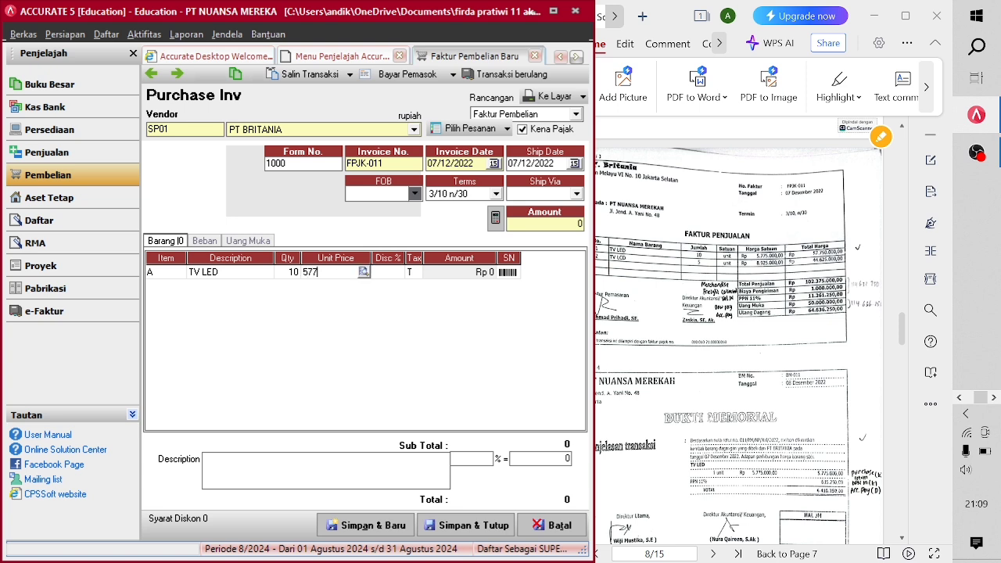
type("5000")
key("Tab")
key("Tab")
key("Tab")
key("Tab")
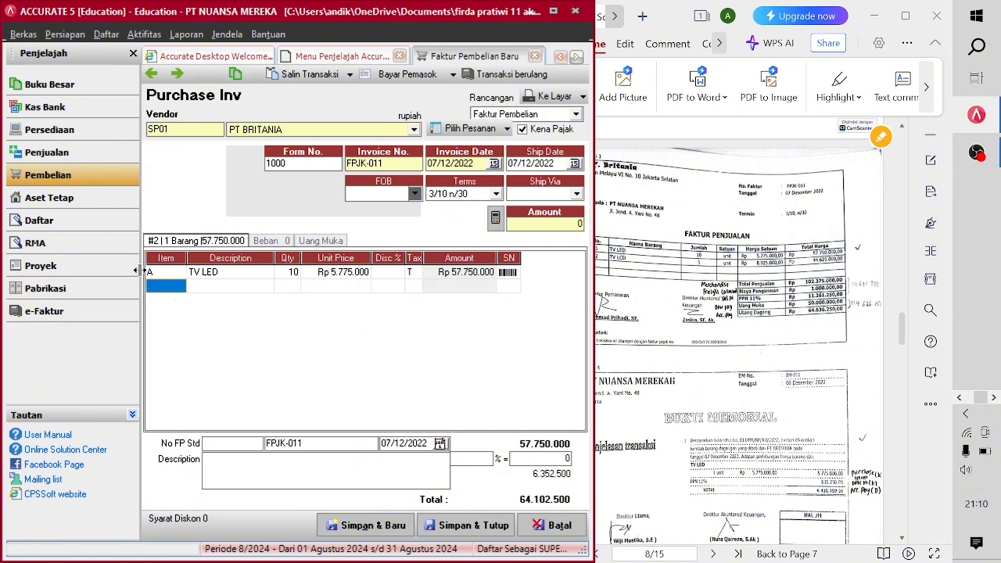
- Add item B, TV LCD, as the second invoice line with quantity 5 and unit price 8.925.000
left_click(179, 286)
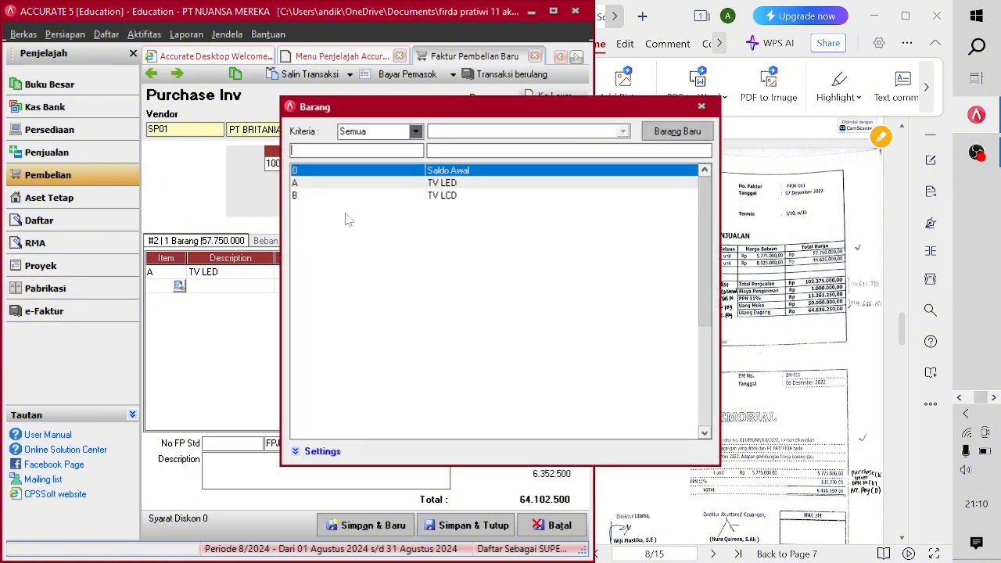
double_click(384, 196)
left_click(294, 288)
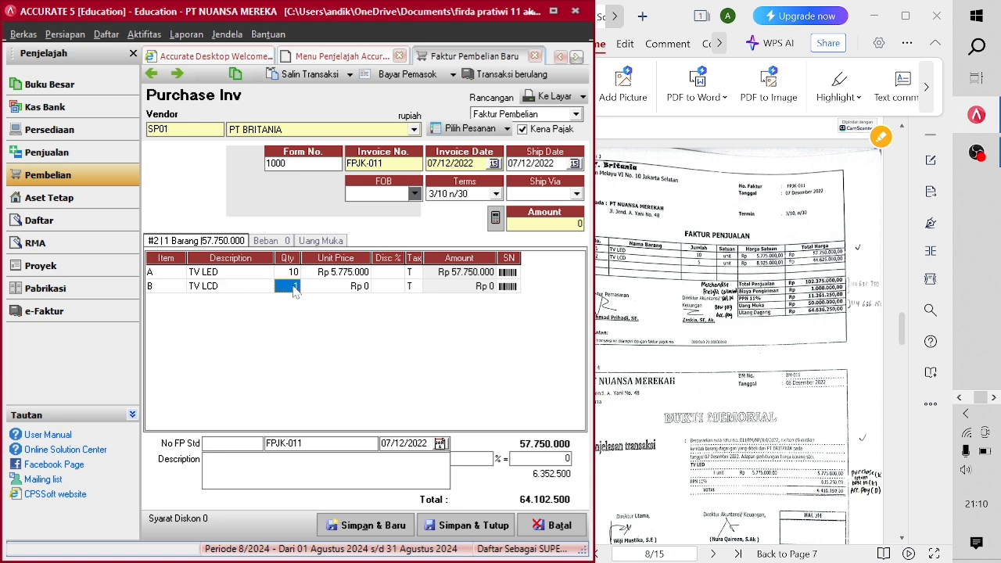
type("5")
left_click(344, 289)
left_click(423, 216)
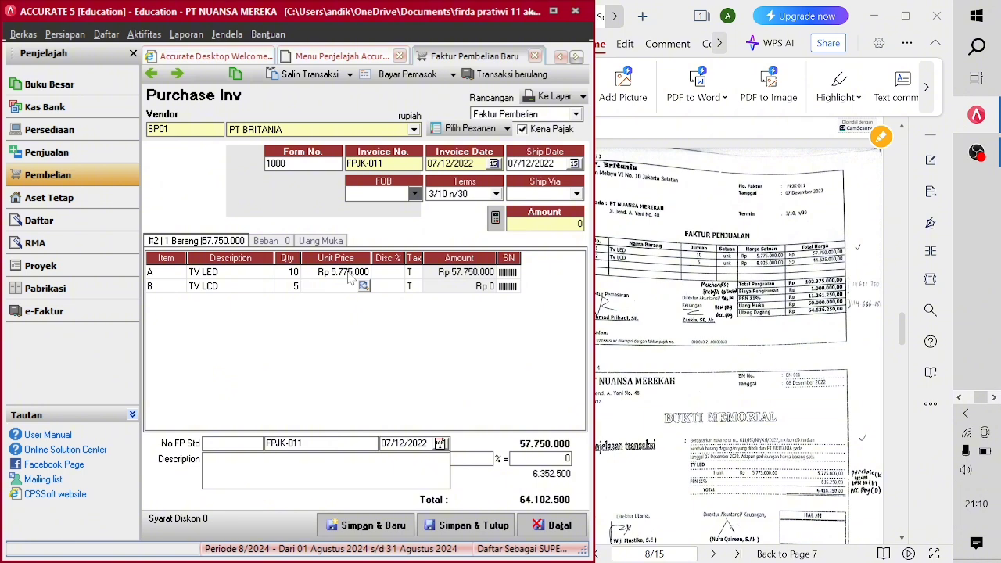
type("8.925.")
type("000")
key("Tab")
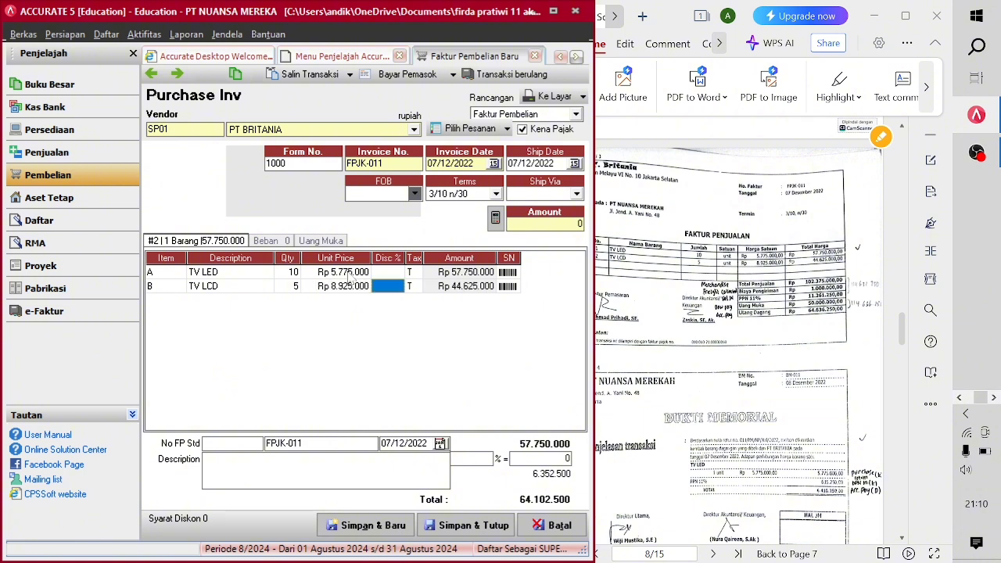
key("Tab")
key("Tab")
key("Tab")
key("Tab")
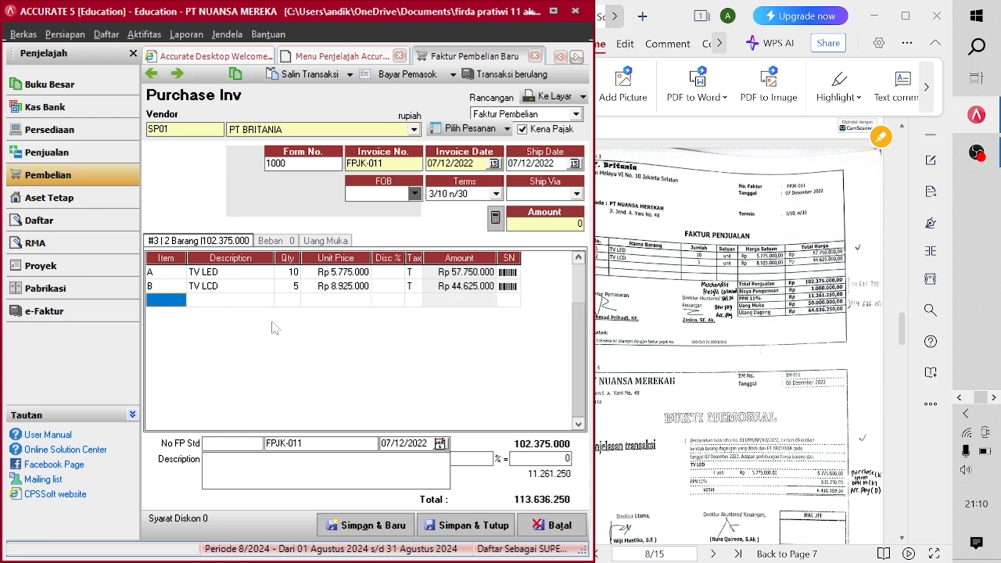
- Enter FAKTUR PEMBELIAN as the purchase invoice's description
left_click(273, 471)
type("FAK")
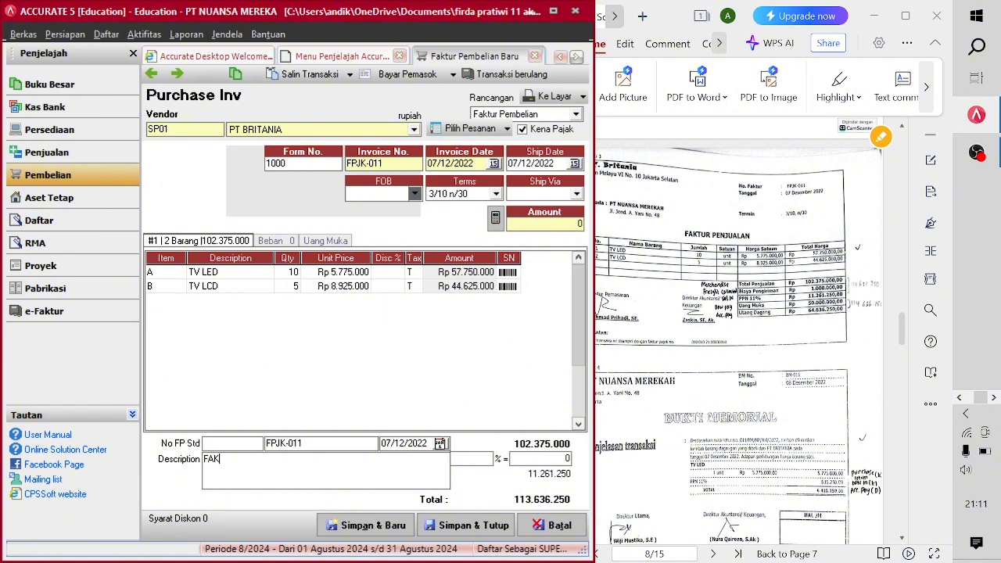
type("TUR PEMBELIAN")
- Add a Freight Paid expense of 1.000.000 to the purchase invoice
left_click(281, 242)
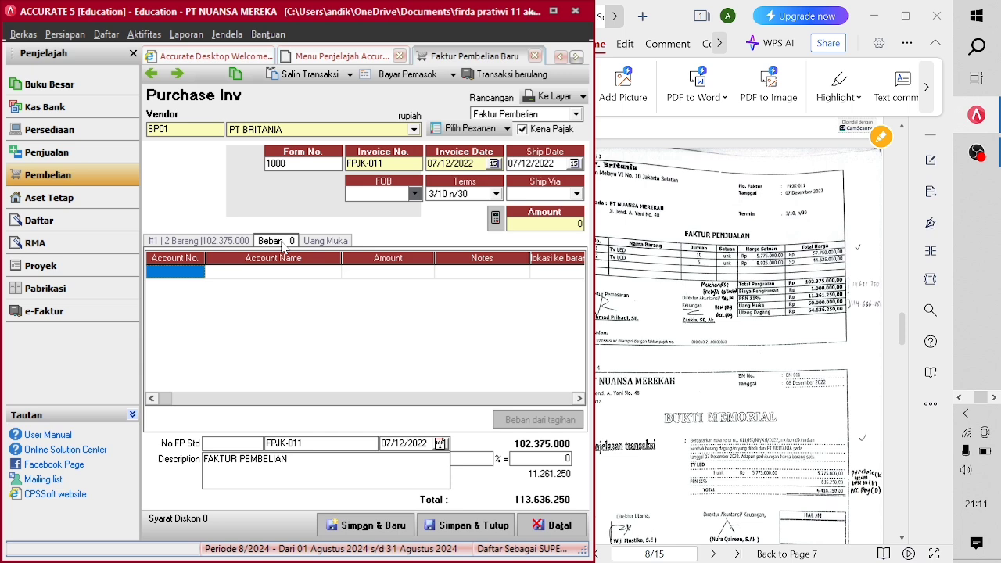
left_click(193, 272)
left_click(198, 272)
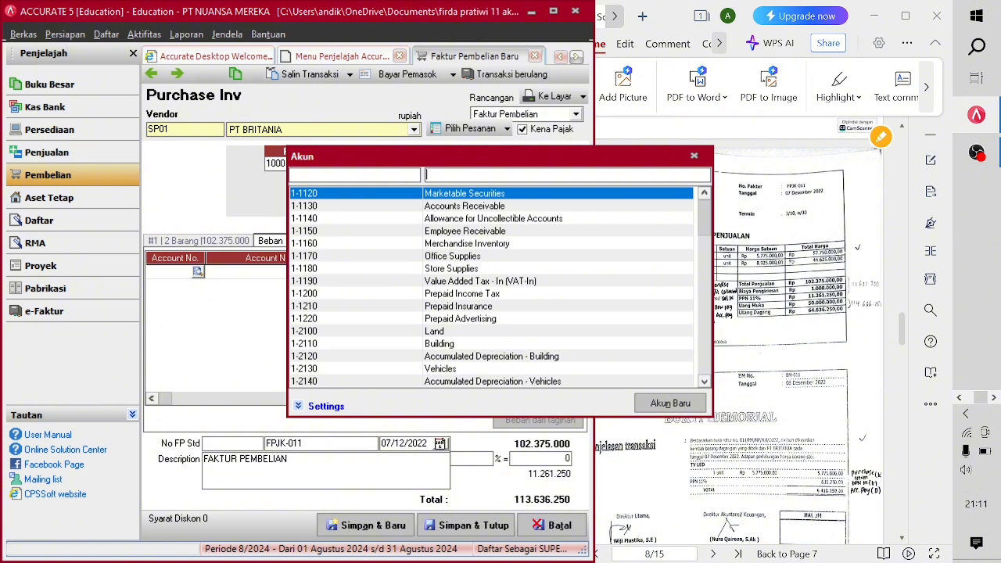
type("FRE")
double_click(454, 206)
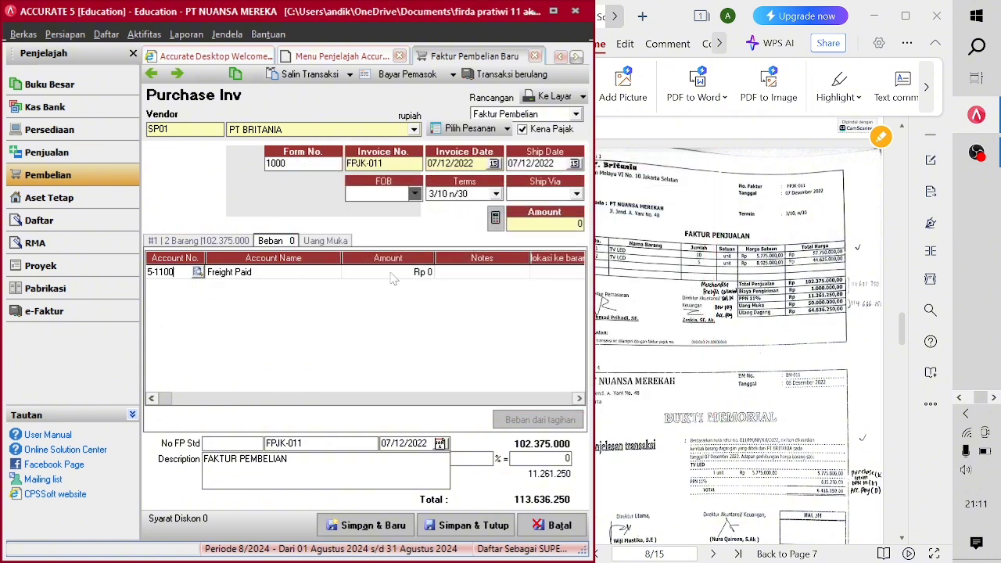
type("1000000")
key("Tab")
key("Tab")
key("Tab")
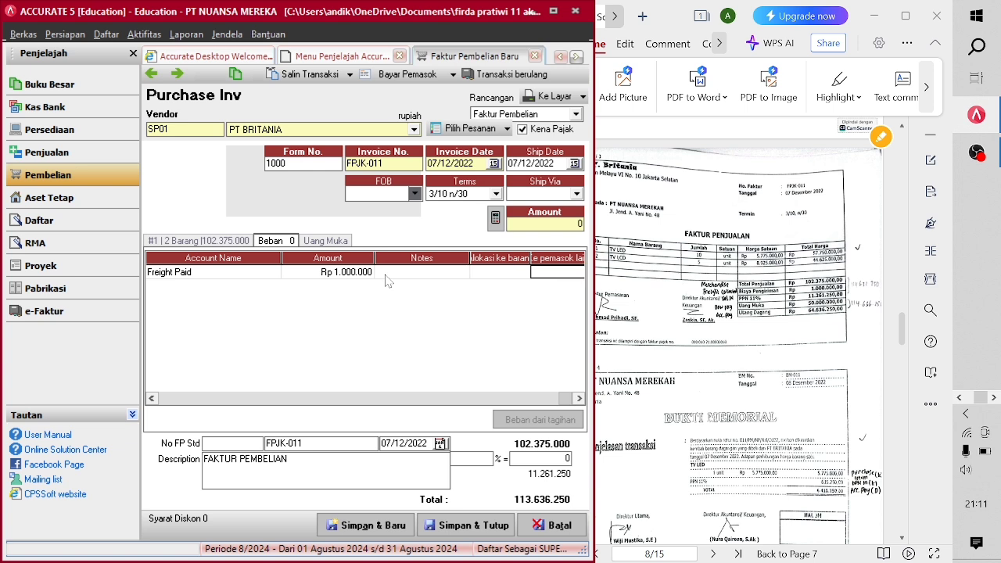
key("Tab")
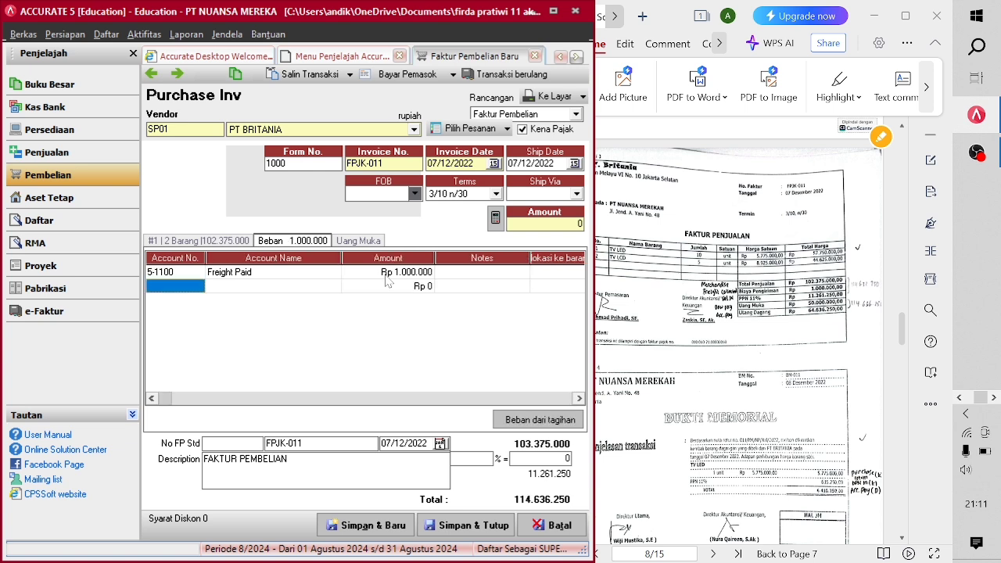
- Create a vendor payment from invoice FPJK-011 and enter the memo PENERIMAAN UANG MUKA
left_click(407, 74)
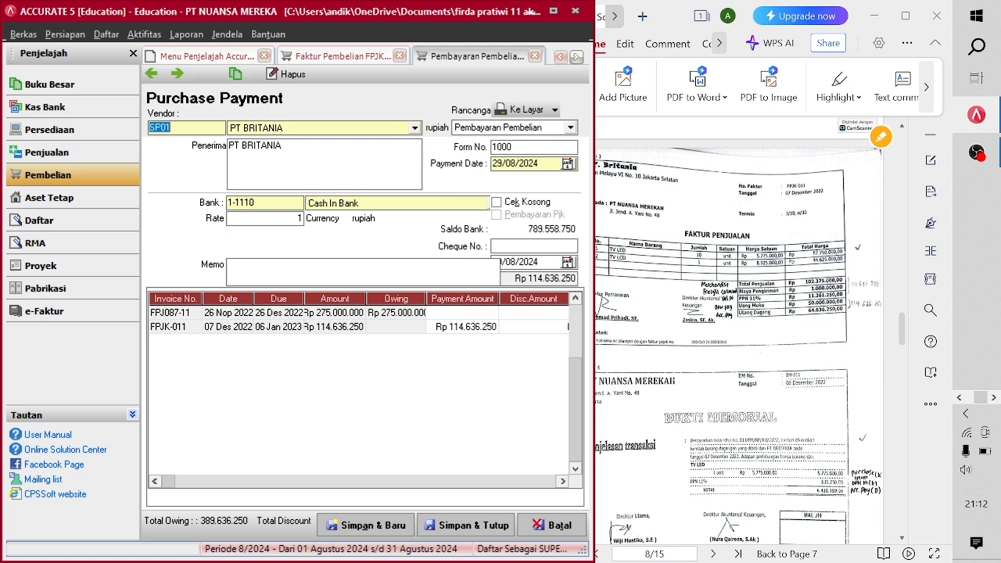
left_click(363, 271)
type("PENERIMAA")
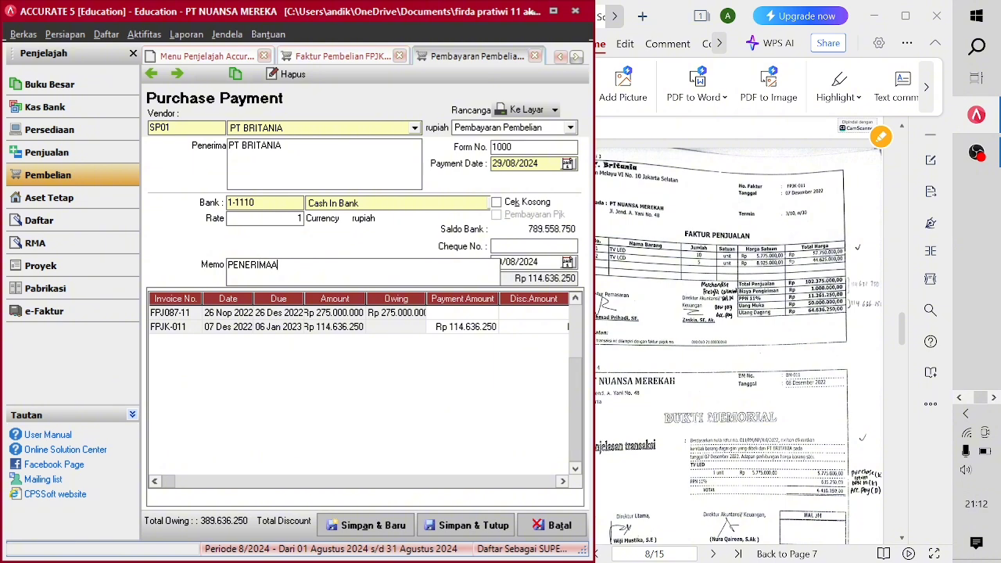
type("N UANG MUKA")
- Set the vendor payment's cheque date to 07/12/2022
mouse_move(594, 270)
left_mouse_down()
mouse_move(688, 270)
mouse_move(585, 263)
left_mouse_up()
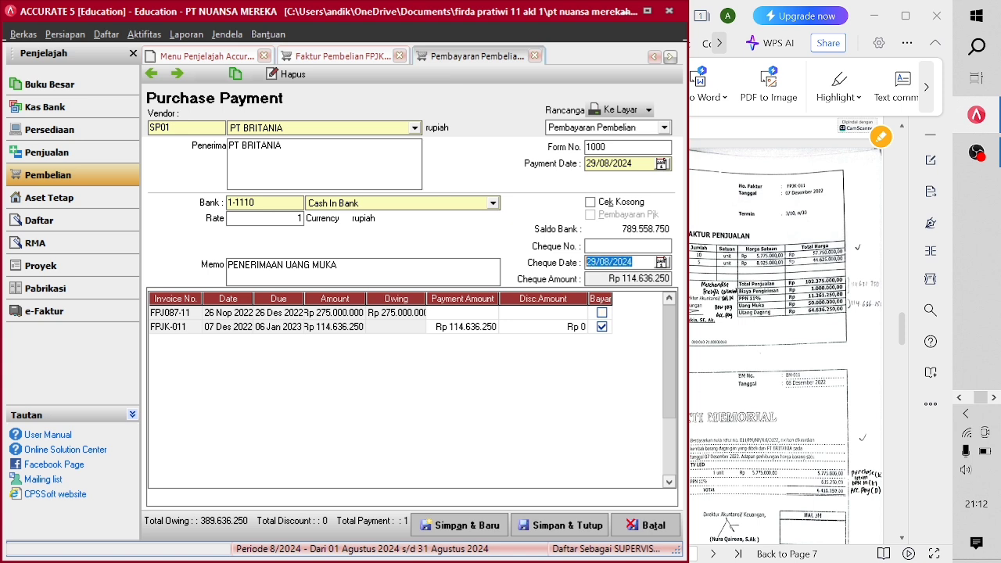
key("BackSpace")
type("07122022")
- Set the payment amount for invoice FPJK-011 to 50.000.000, and save and close the payment and its purchase invoice
double_click(472, 328)
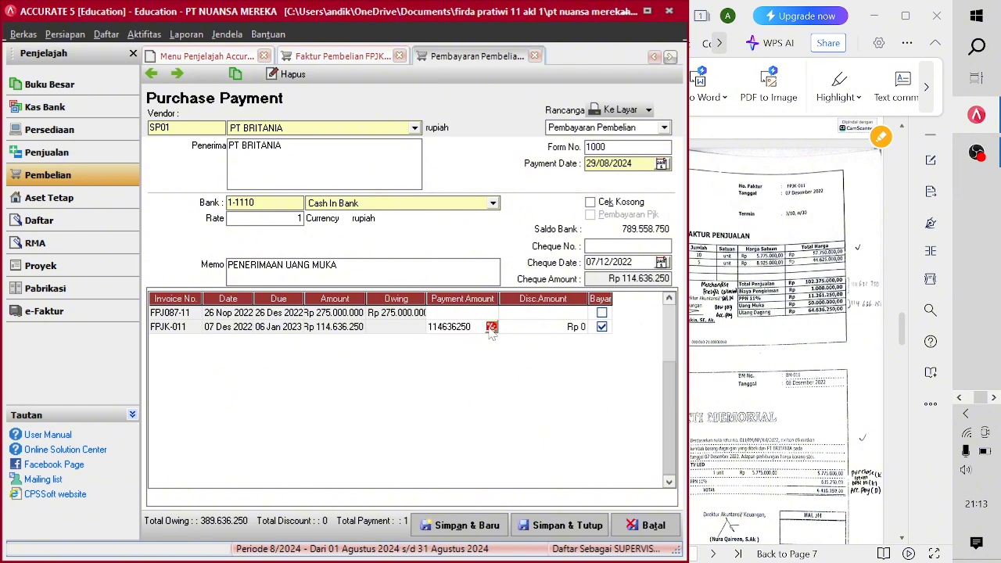
key("BackSpace")
key("BackSpace")
key("BackSpace")
key("BackSpace")
key("BackSpace")
key("BackSpace")
key("BackSpace")
key("BackSpace")
key("BackSpace")
type("50000000")
key("Tab")
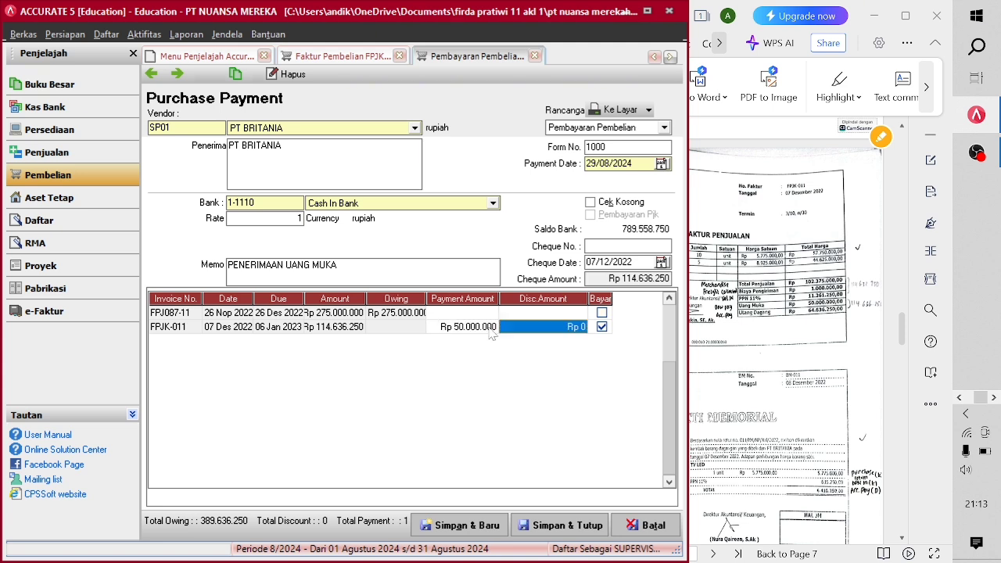
key("Tab")
key("Tab")
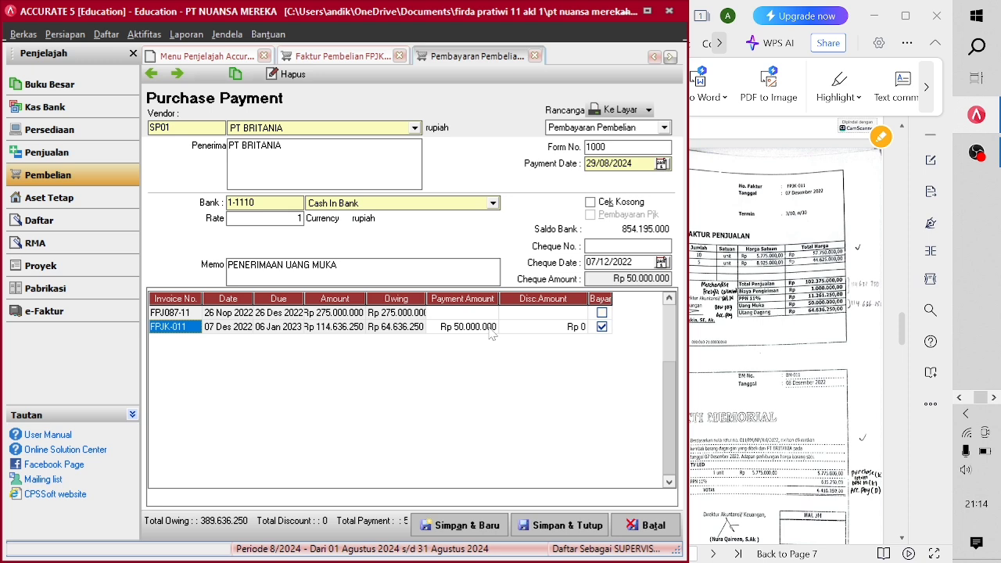
left_click(564, 523)
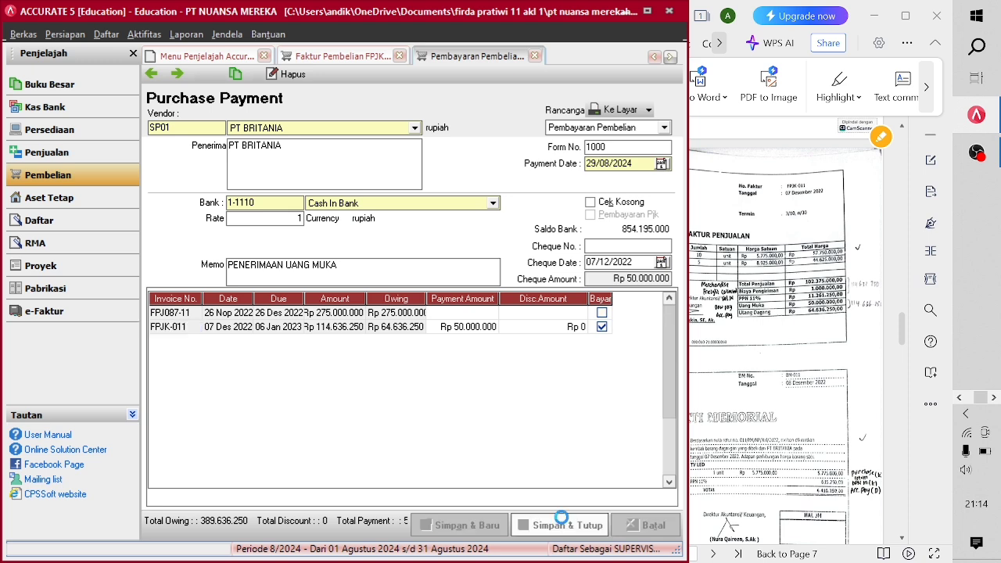
left_click(565, 529)
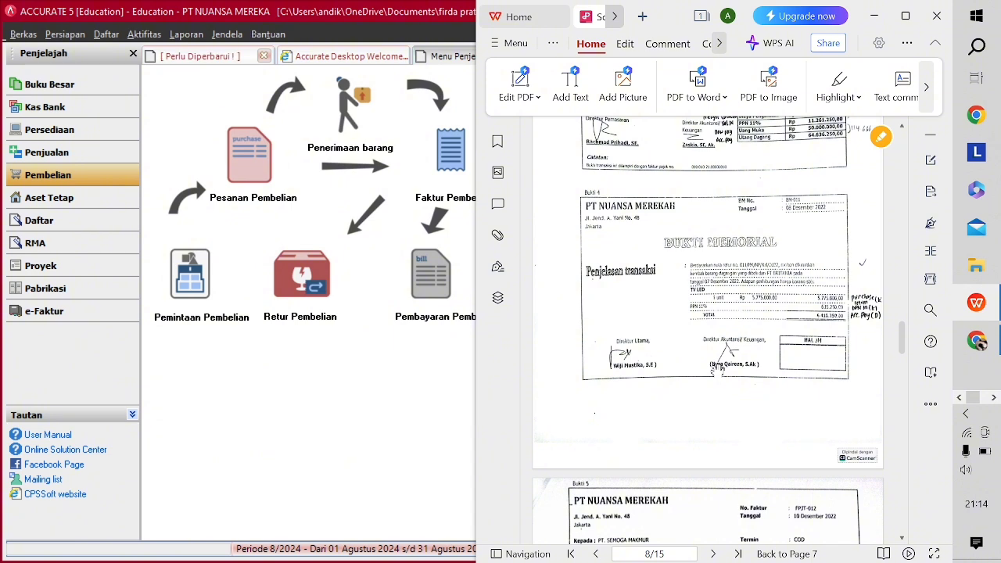
- Start a new purchase return for vendor PT BRITANIA dated 08/12/2022
left_click(119, 186)
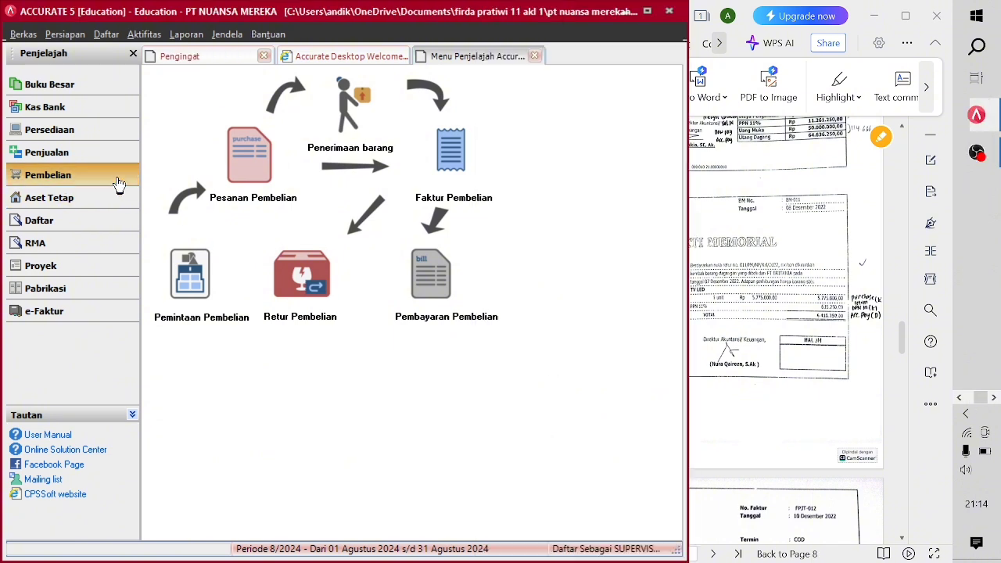
left_click(310, 305)
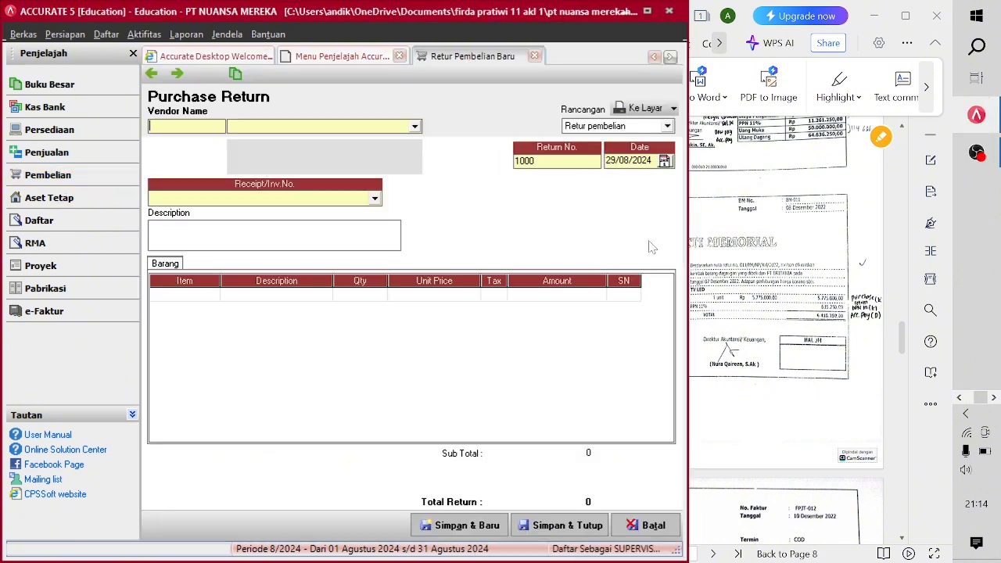
left_click_drag(688, 234, 631, 234)
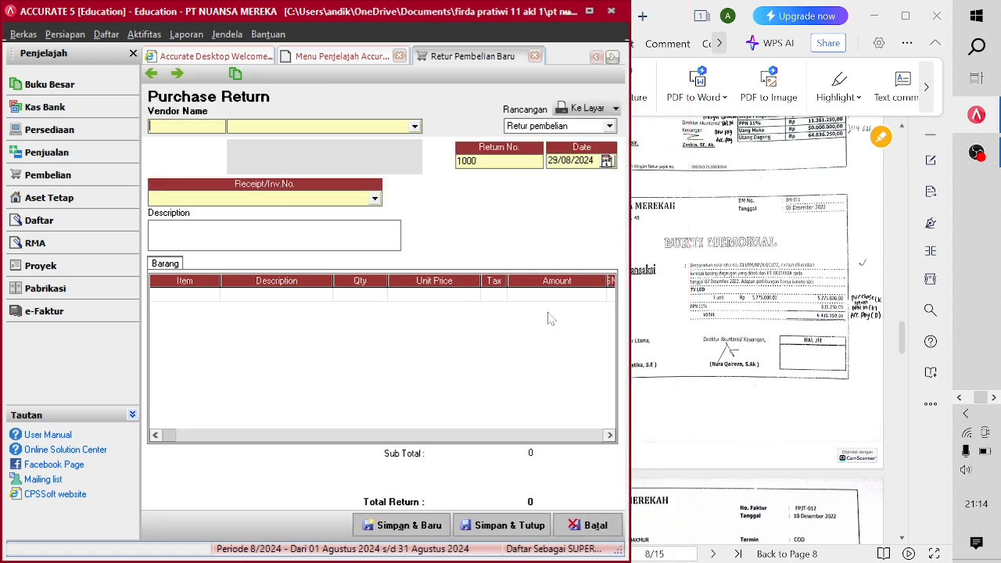
left_click(415, 126)
left_click(369, 142)
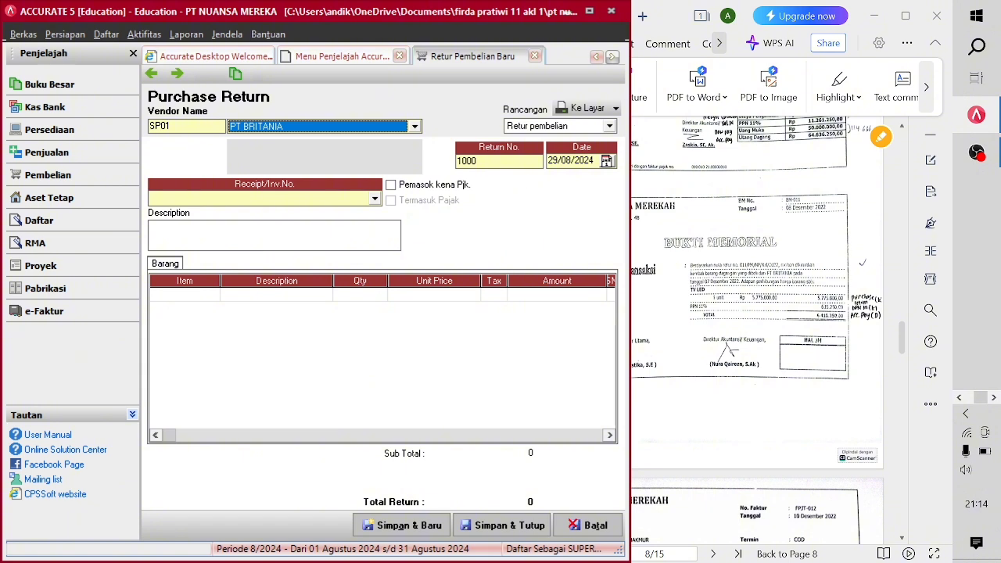
left_click_drag(596, 161, 547, 161)
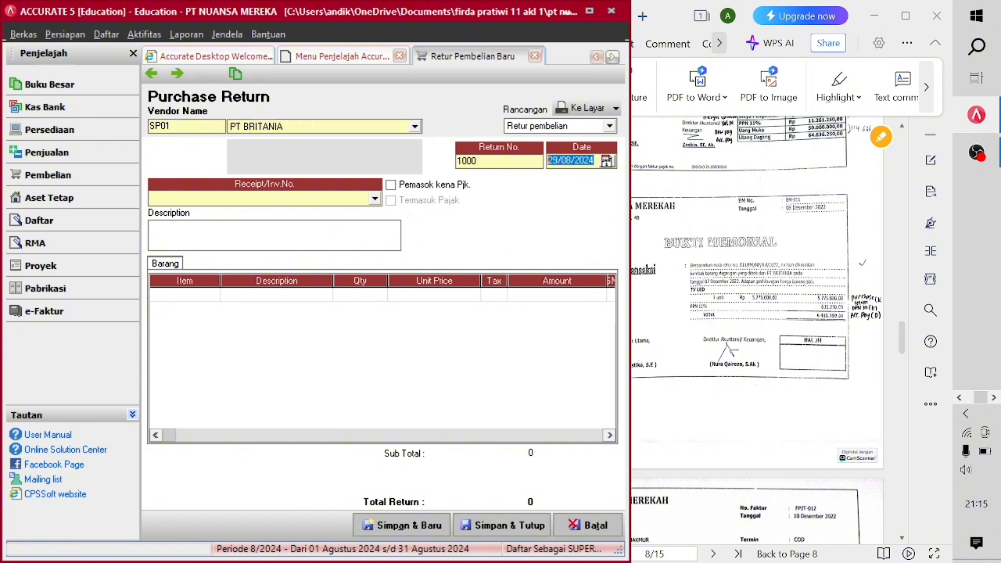
type("08/12/2022")
- Base the purchase return on invoice FPJK-011 and describe it as RETUR PEMBELIAN
left_click(375, 199)
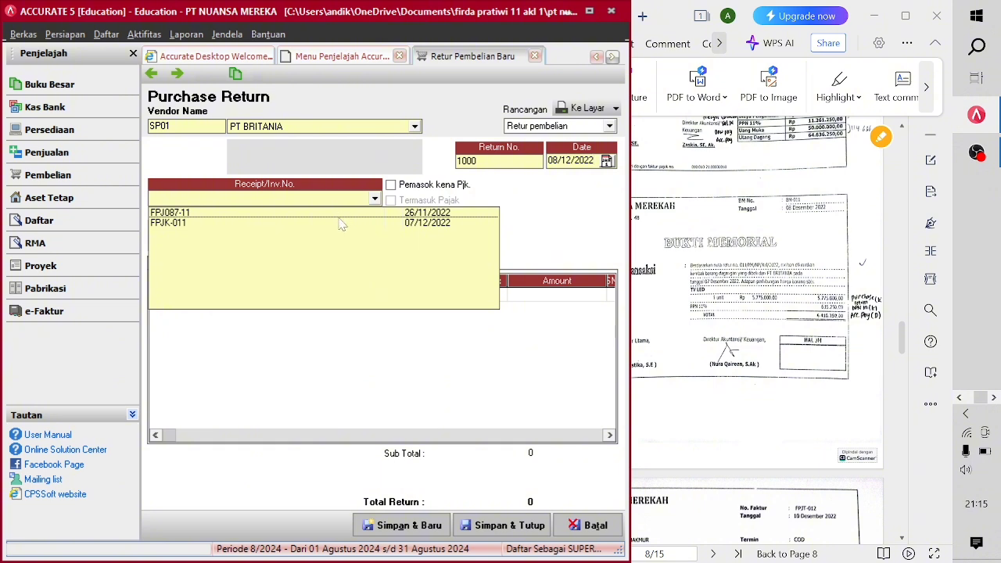
left_click(286, 224)
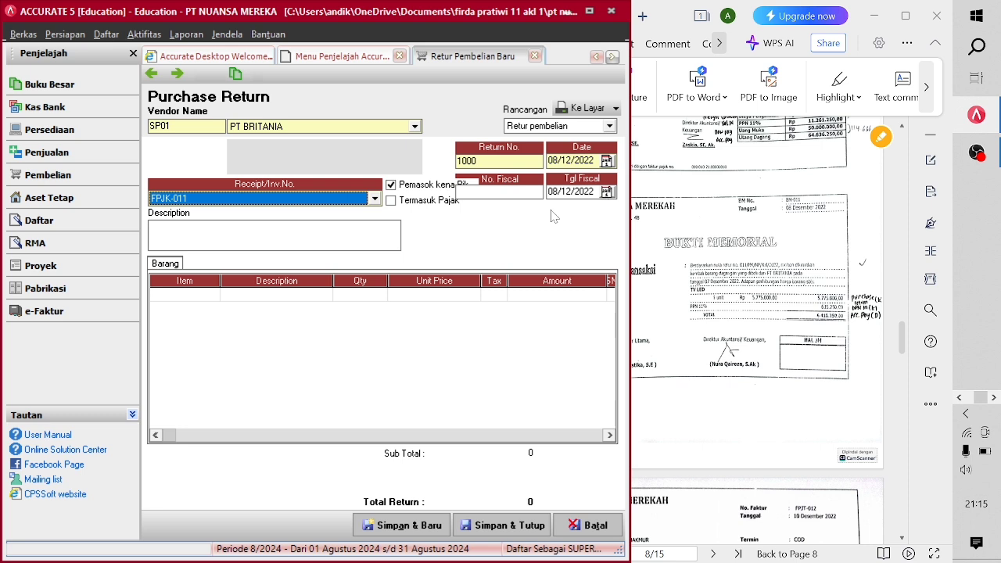
key("Tab")
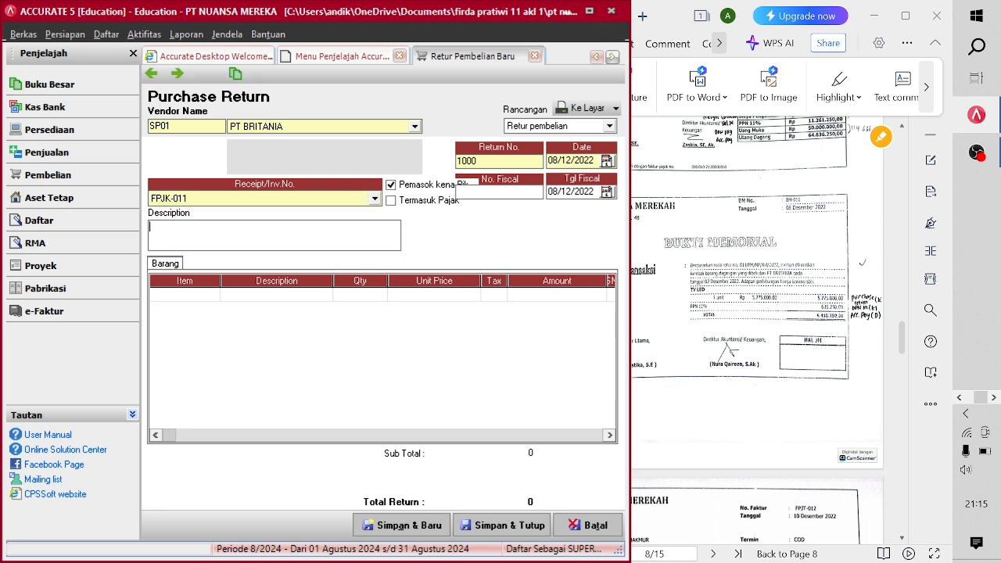
type("RETUR PEMBELIAN")
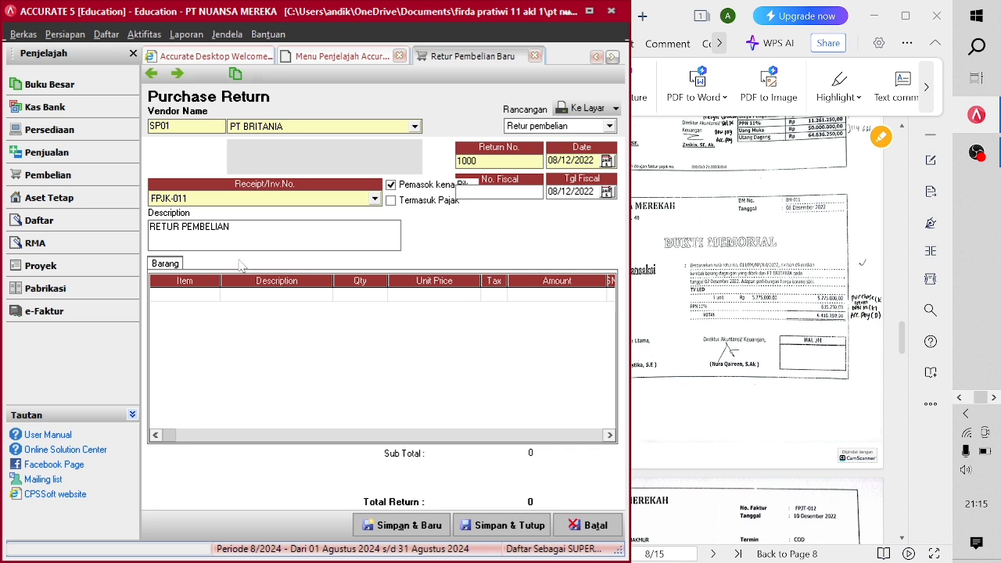
- Add only 1 TV LED to the purchase return, declining to return all items, and save and close the return
left_click(291, 295)
left_click(325, 295)
left_click(305, 313)
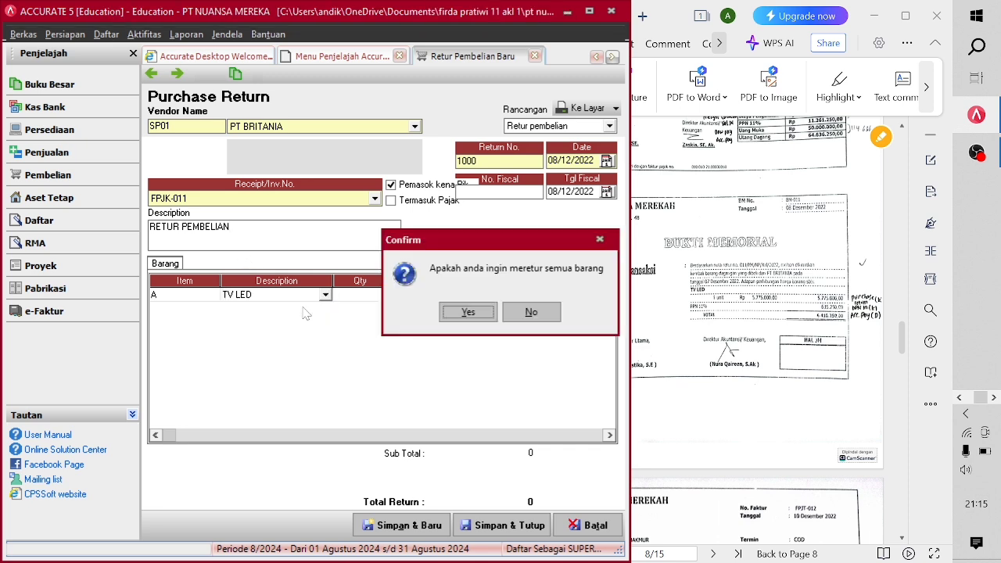
left_click(531, 312)
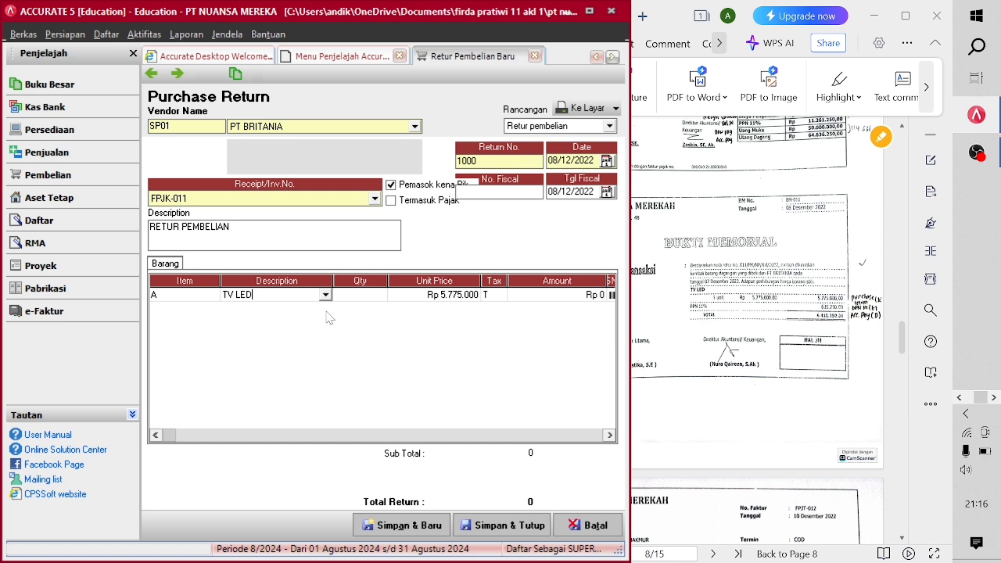
left_click(348, 304)
type("1")
key("Tab")
key("Tab")
key("Tab")
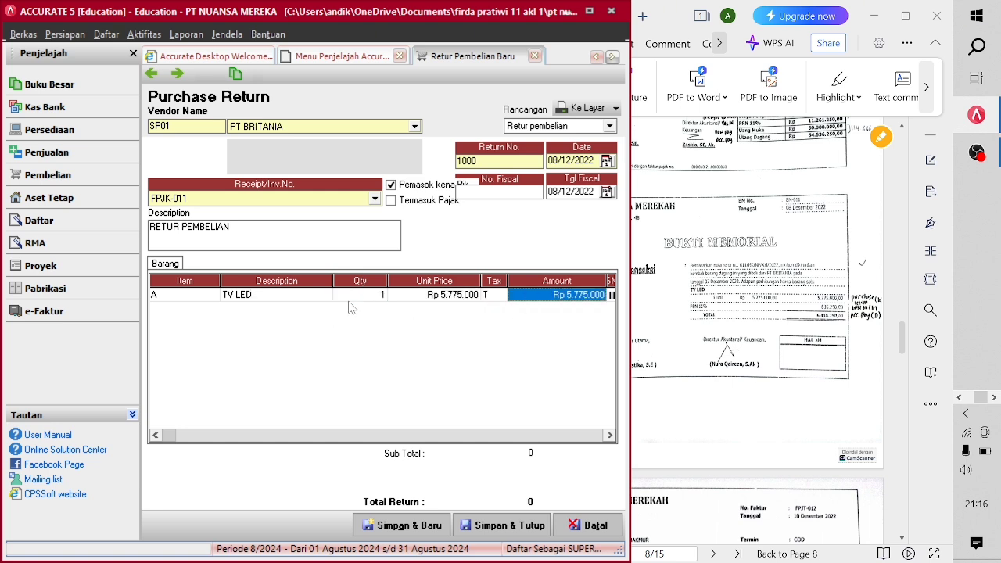
key("Tab")
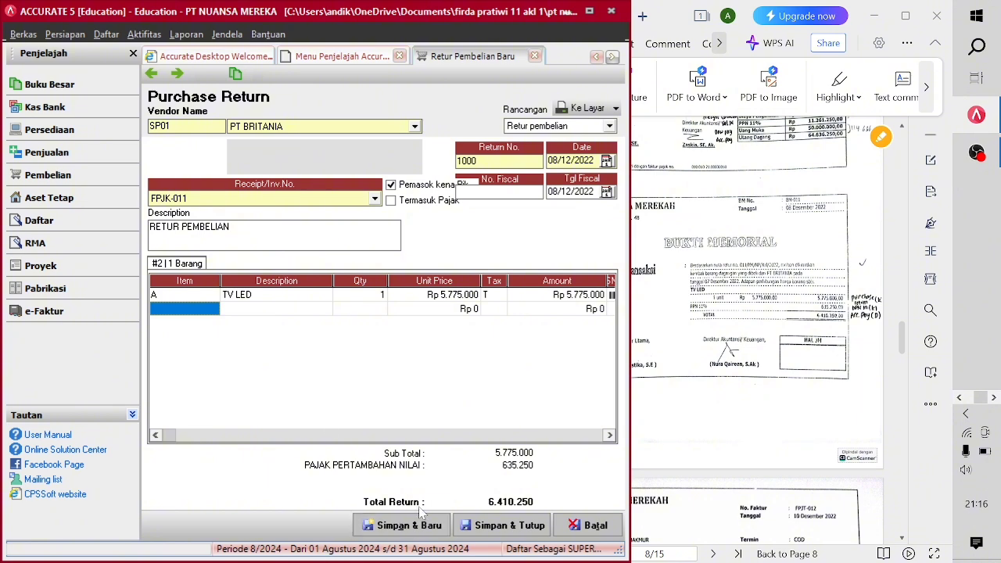
left_click(493, 528)
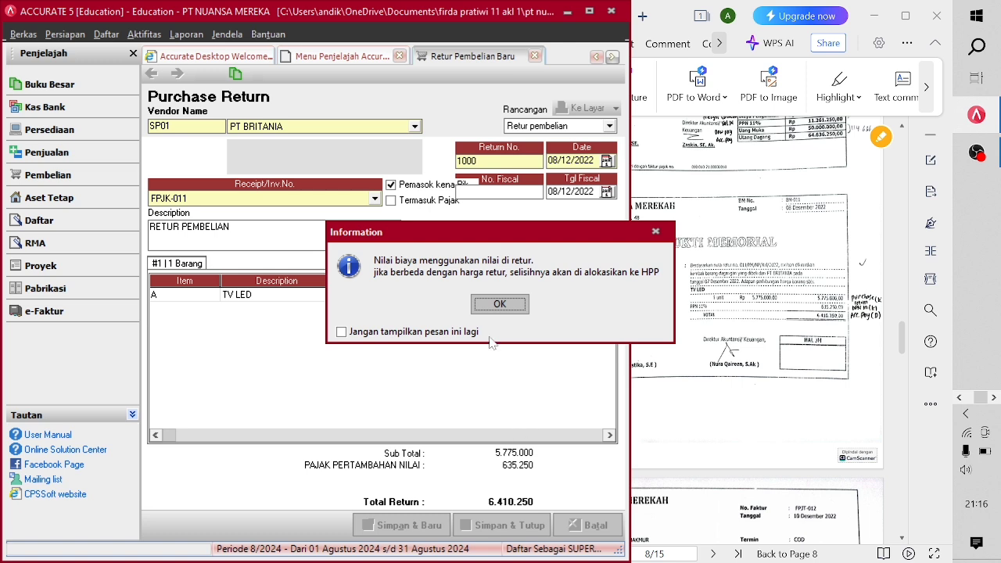
left_click(494, 305)
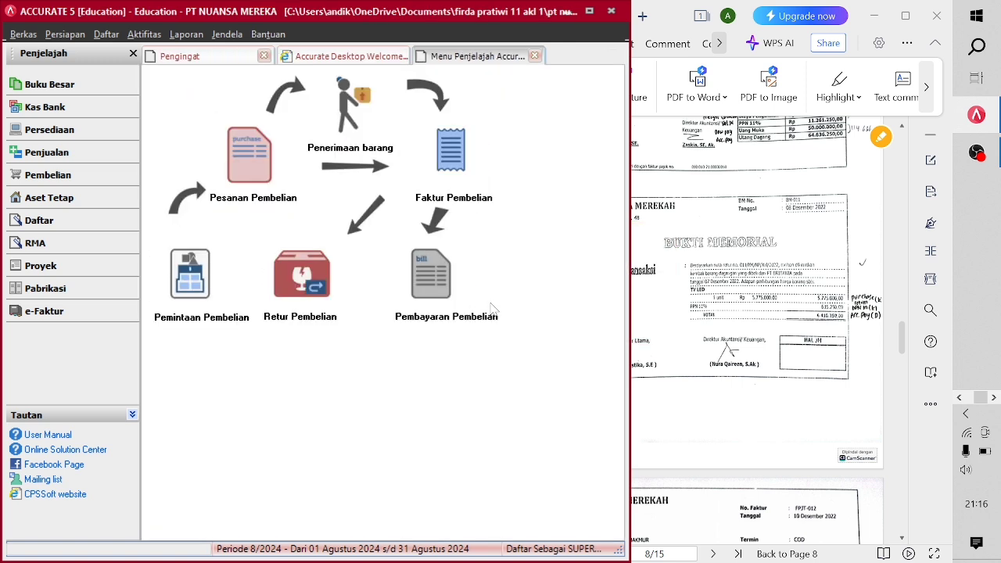
- Start a new sales invoice for customer PT SEMOGA MAKMUR
left_click(126, 155)
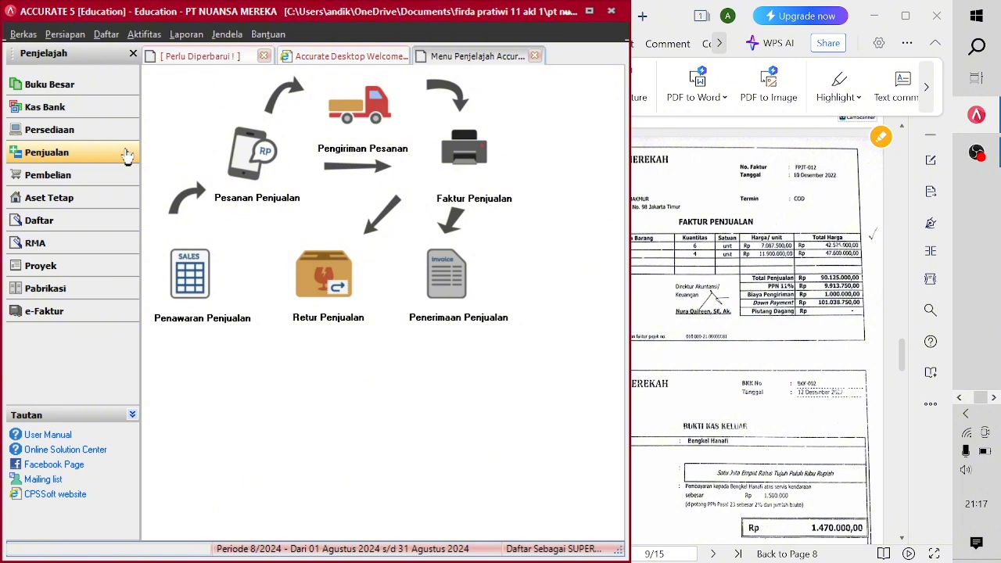
left_click(463, 170)
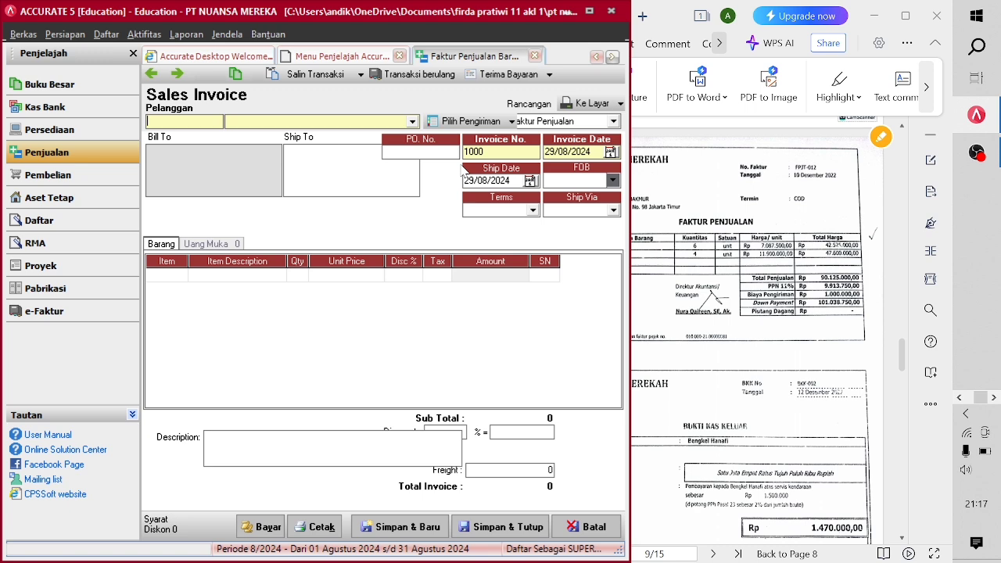
left_click(412, 121)
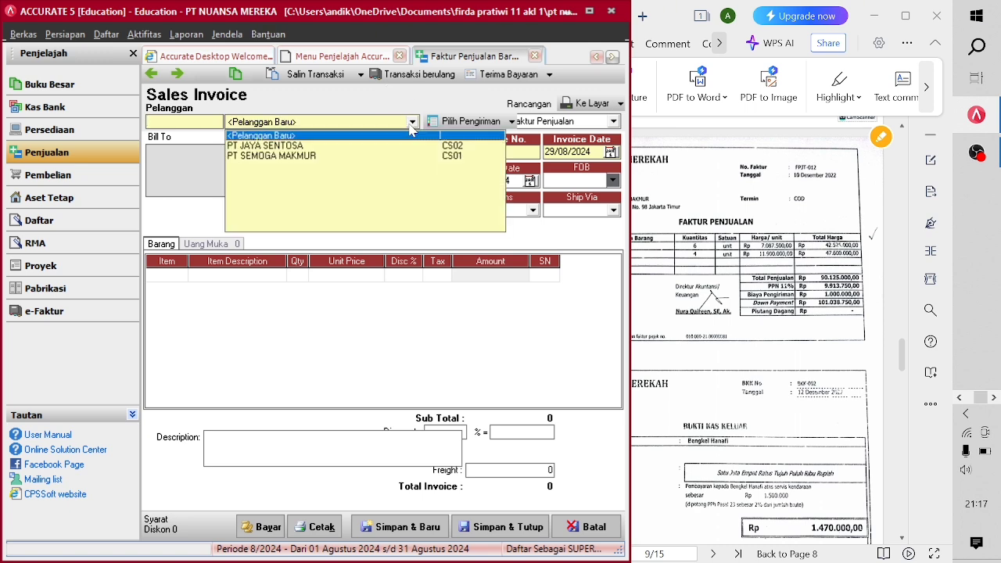
left_click(384, 156)
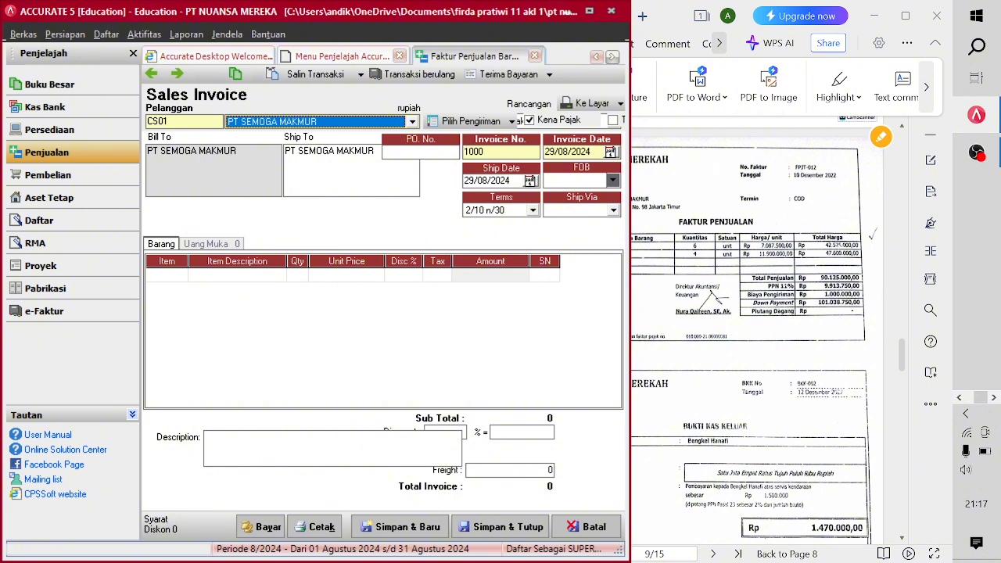
- Set the sales invoice number to FPJT-012
left_click(491, 151)
key("BackSpace")
key("BackSpace")
key("BackSpace")
key("BackSpace")
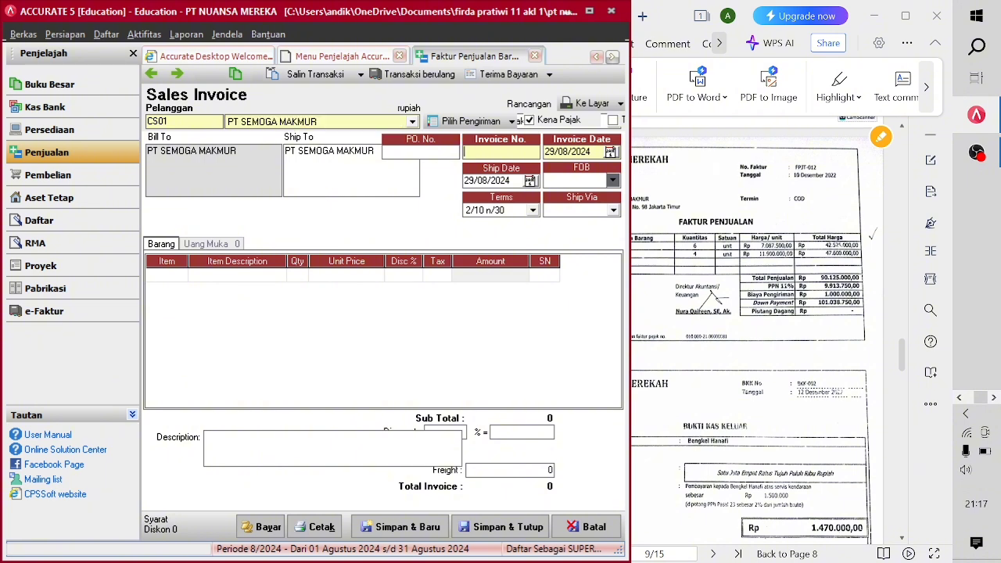
type("FPJT-012")
- Set both the invoice date and the ship date of the sales invoice to 10/12/2022
key("ctrl+a")
key("BackSpace")
type("10120")
key("BackSpace")
type("20")
key("BackSpace")
type("022")
left_click(509, 180)
key("ctrl+a")
key("BackSpace")
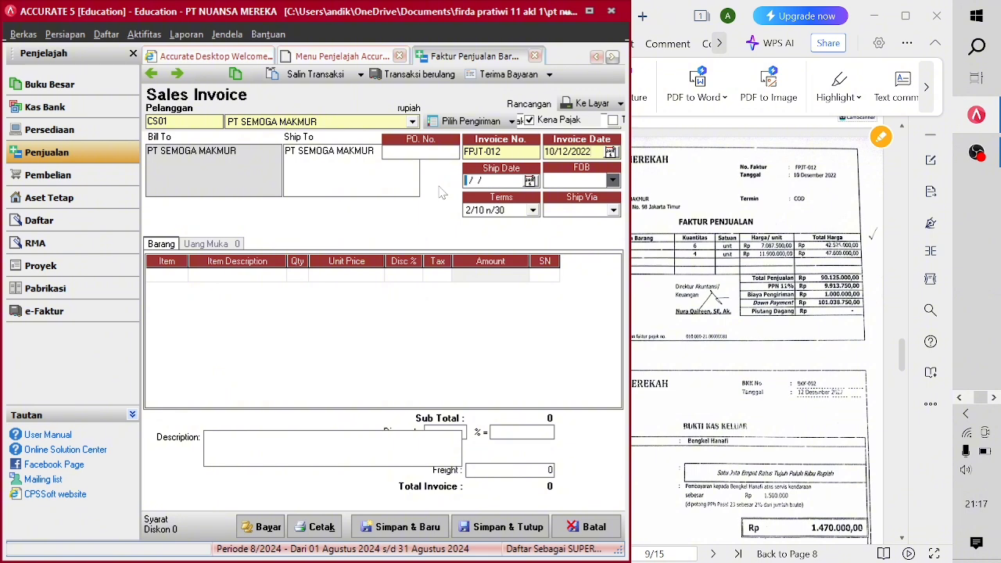
type("10/12/2022")
- Add item A, TV LED, to the sales invoice with a quantity of 6
left_click(184, 278)
left_click(181, 276)
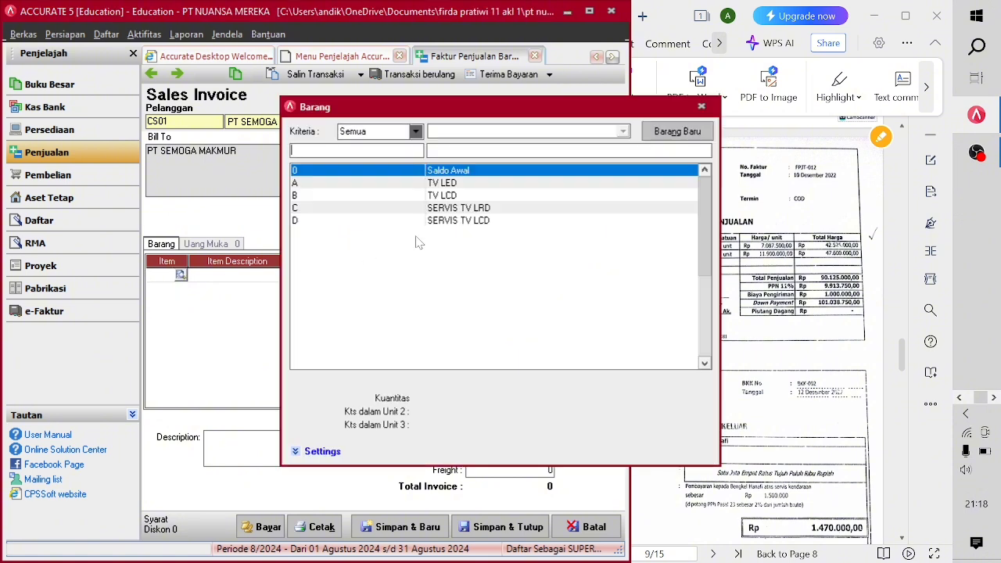
double_click(505, 186)
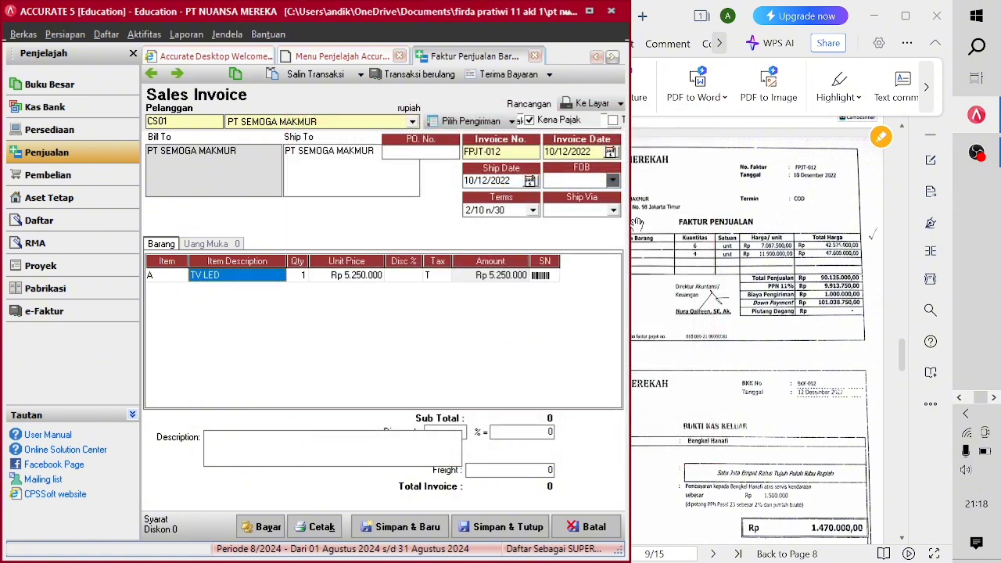
left_click_drag(631, 232, 561, 233)
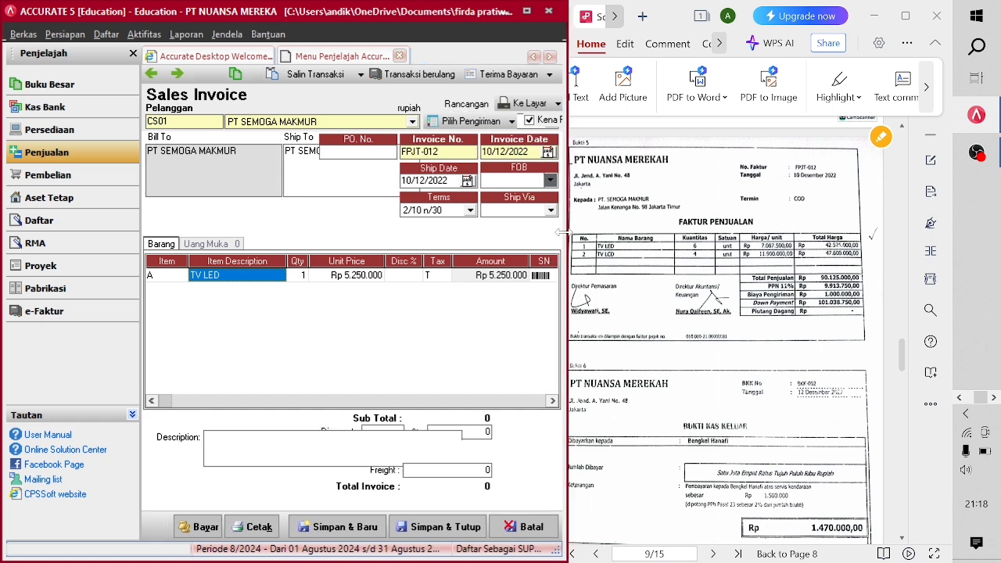
double_click(312, 284)
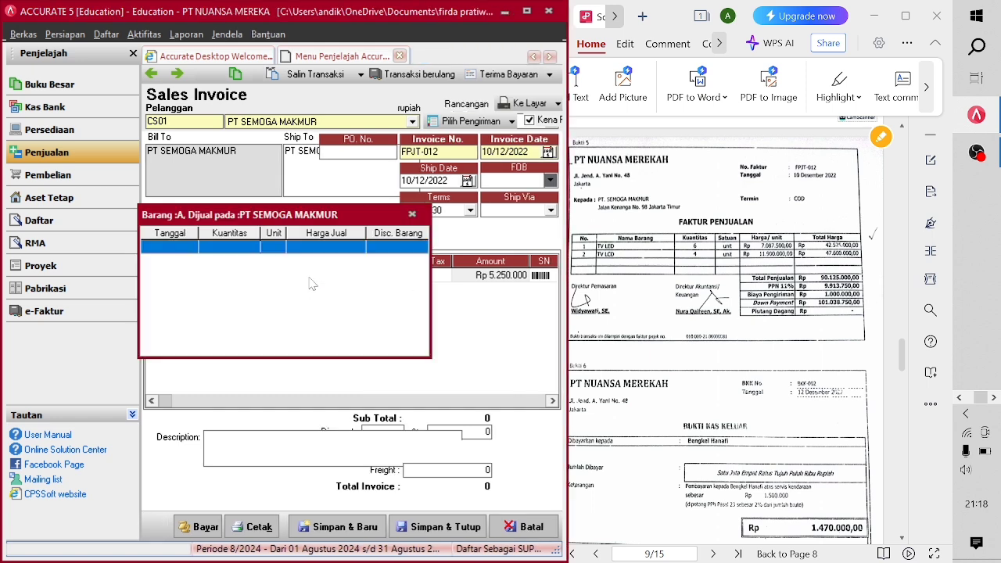
left_click(412, 213)
left_click(303, 278)
type("6")
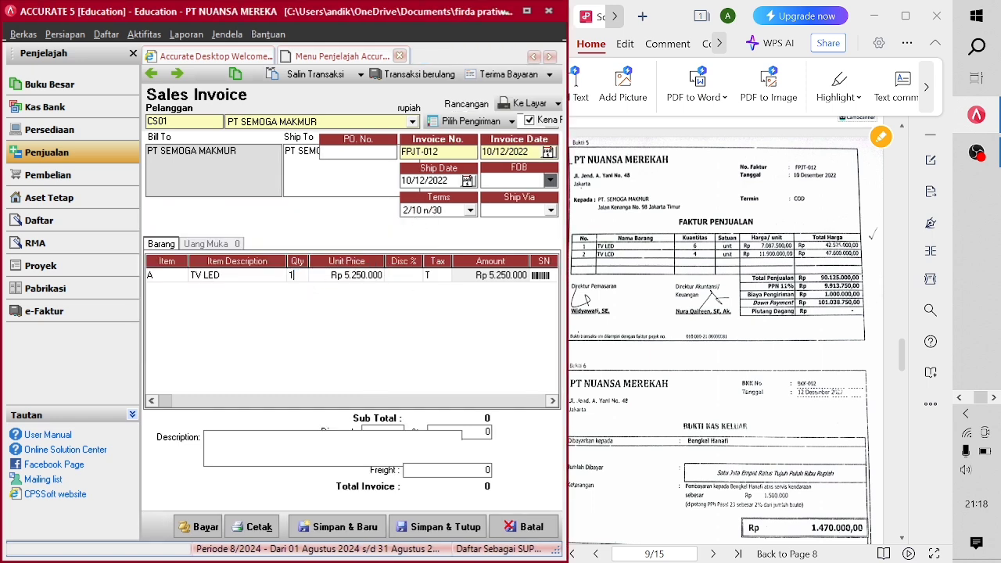
key("Tab")
key("Tab")
key("Tab")
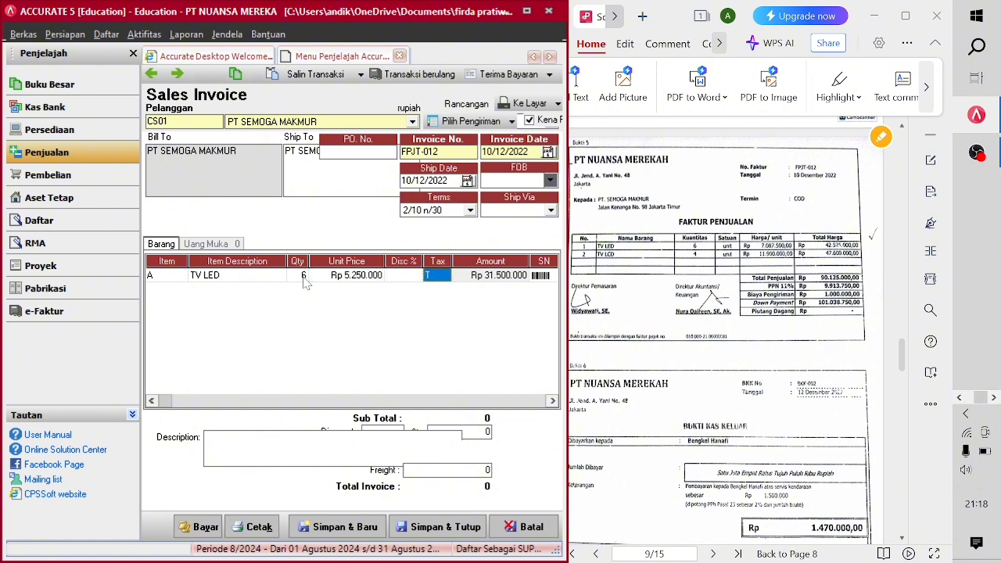
- Set the TV LED line's unit price to 7087500 on the sales invoice
key("Left")
key("Left")
key("BackSpace")
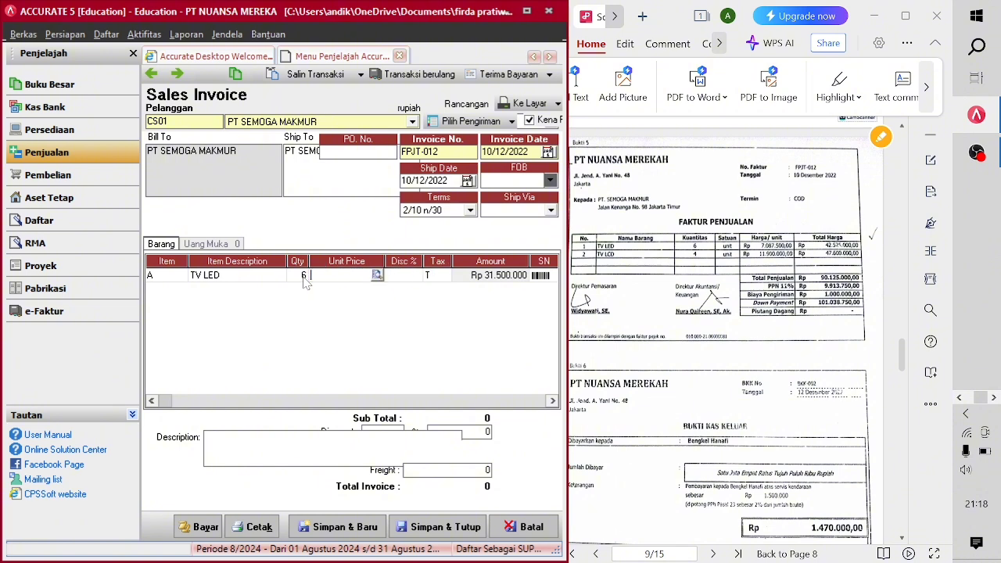
type("7")
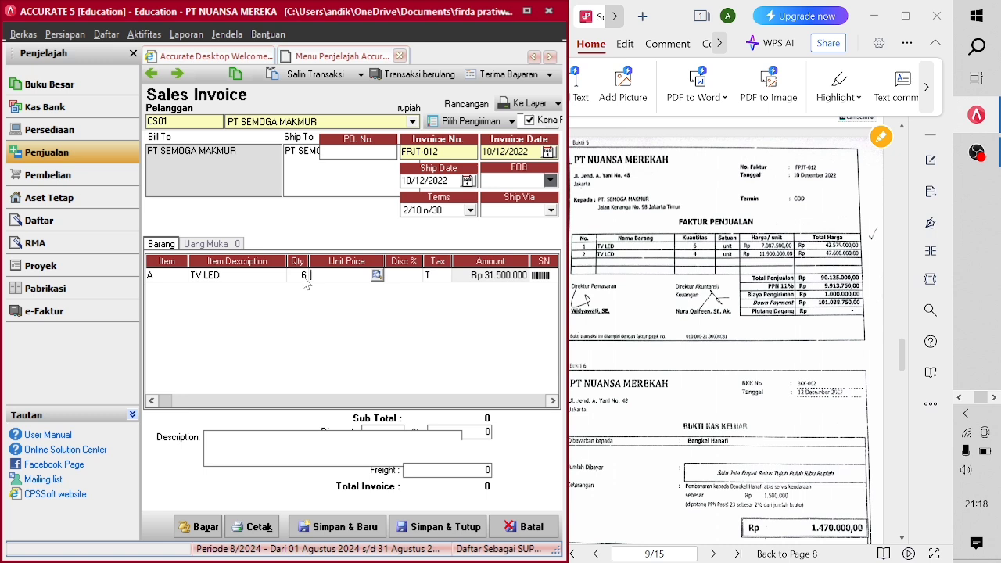
type("087500")
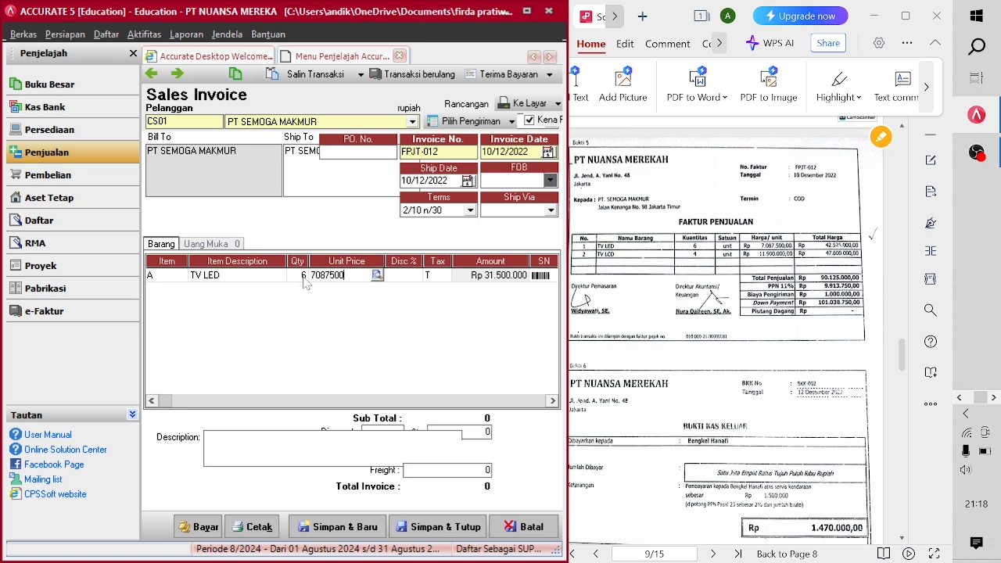
- Complete the TV LED line and add item B, TV LCD, to the sales invoice with a quantity of 4
key("Tab")
key("Tab")
key("Tab")
key("Tab")
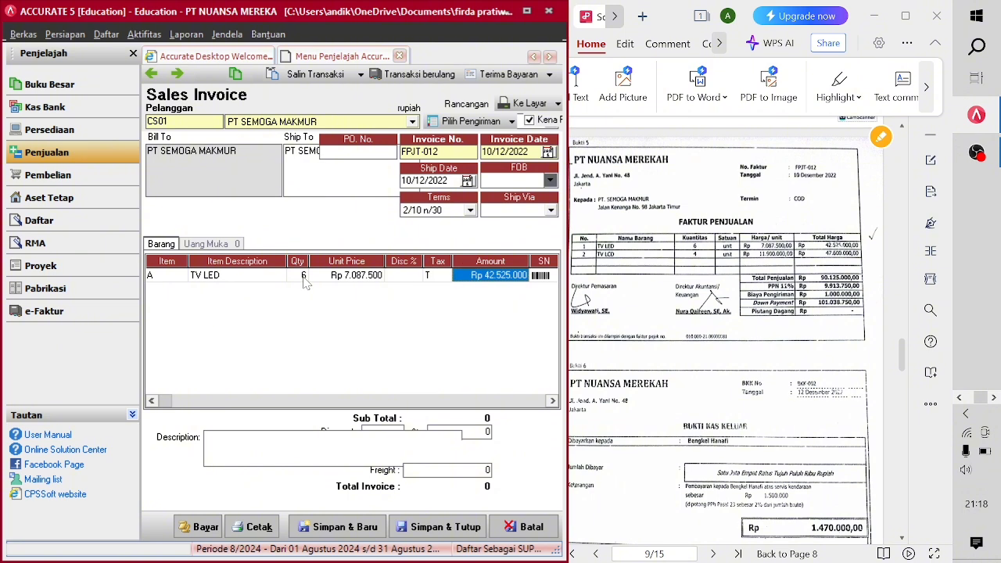
key("Tab")
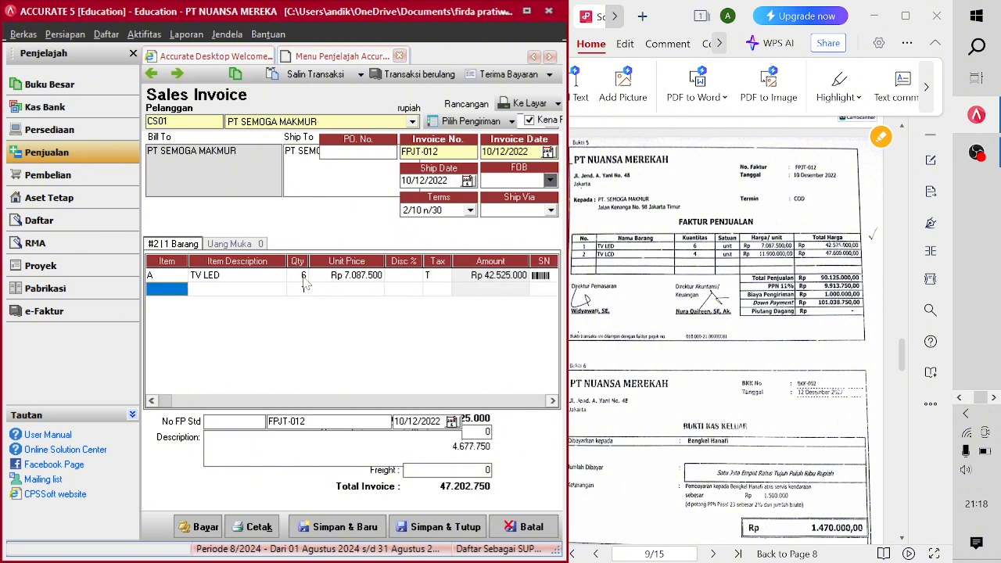
left_click(181, 288)
double_click(457, 194)
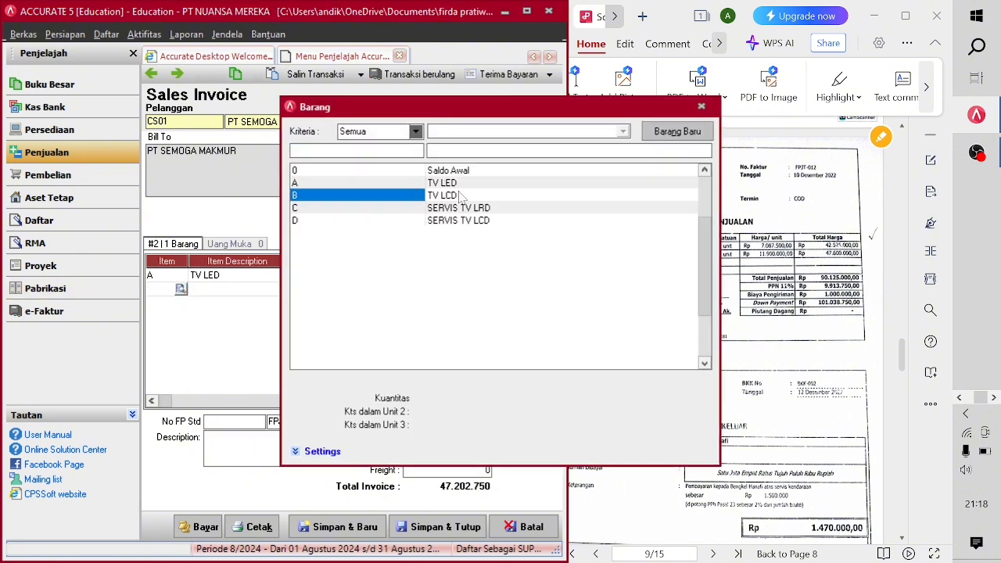
left_click(303, 289)
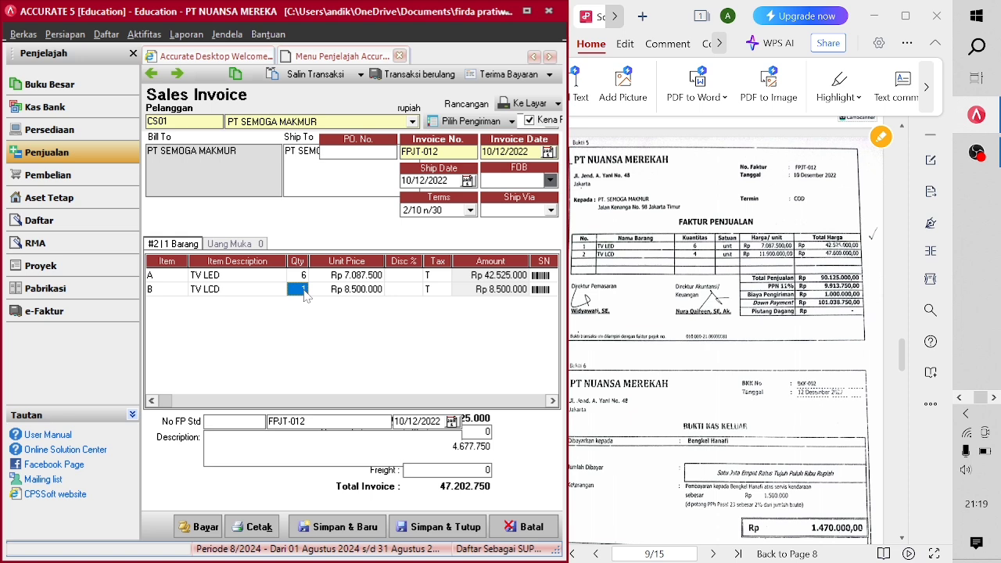
type("4")
- Set the TV LCD line's unit price to 11900000 on the sales invoice
left_click(341, 295)
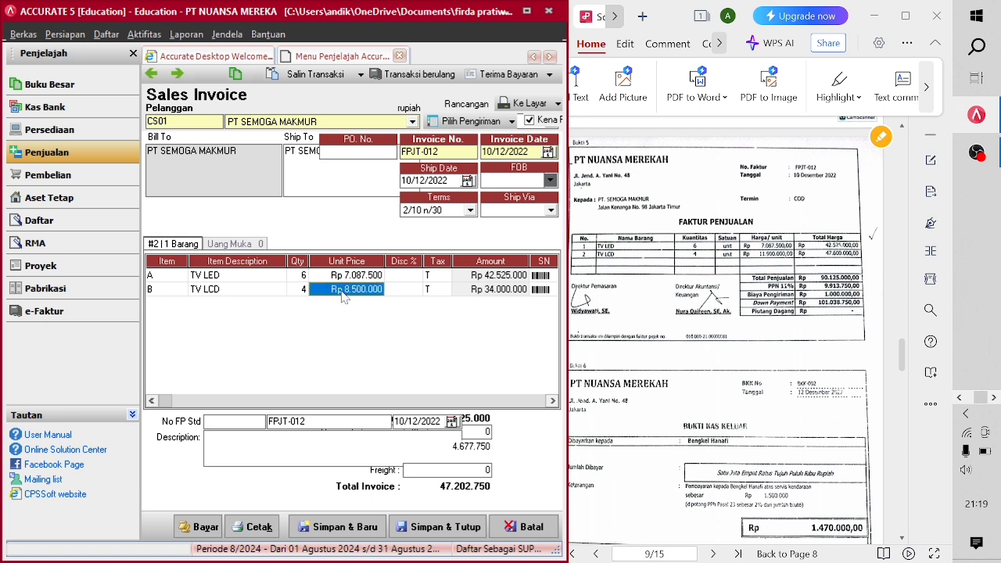
double_click(342, 294)
left_click(411, 215)
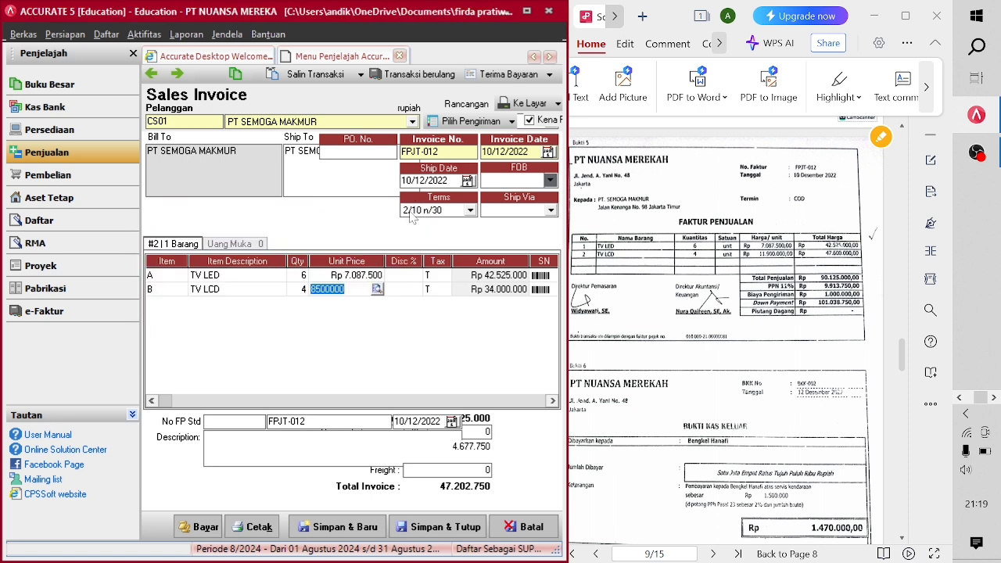
type("11900000")
key("Tab")
key("Tab")
key("Tab")
key("Tab")
key("Tab")
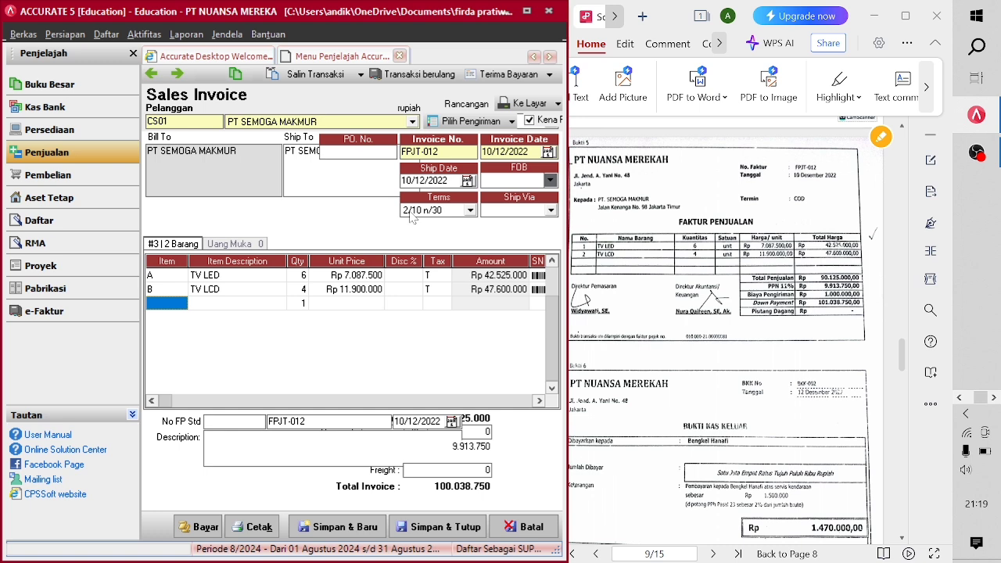
- Set the sales invoice's freight to 1000000 and enter the description FAKTUR PENJUALAN
left_click(447, 471)
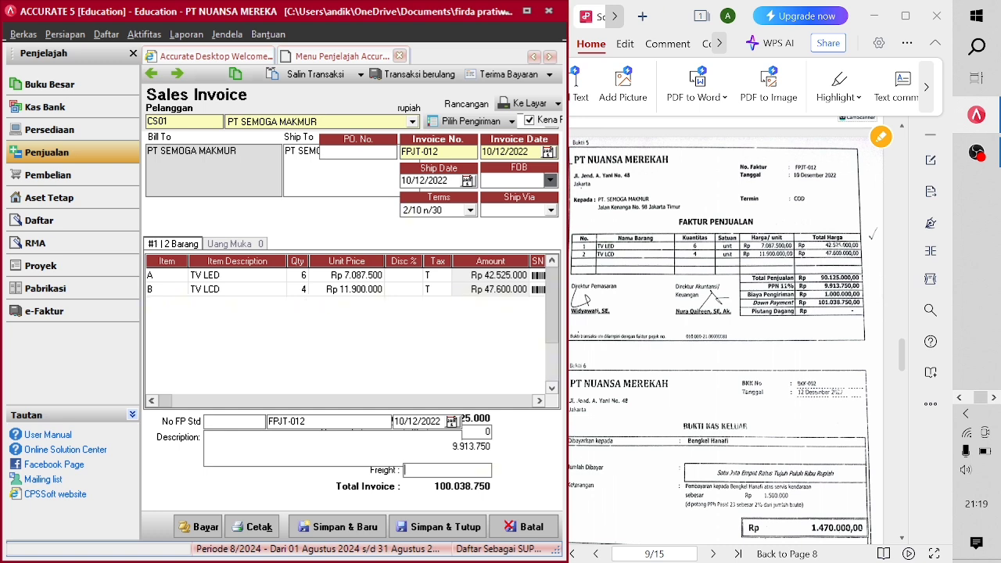
type("1000000")
key("Tab")
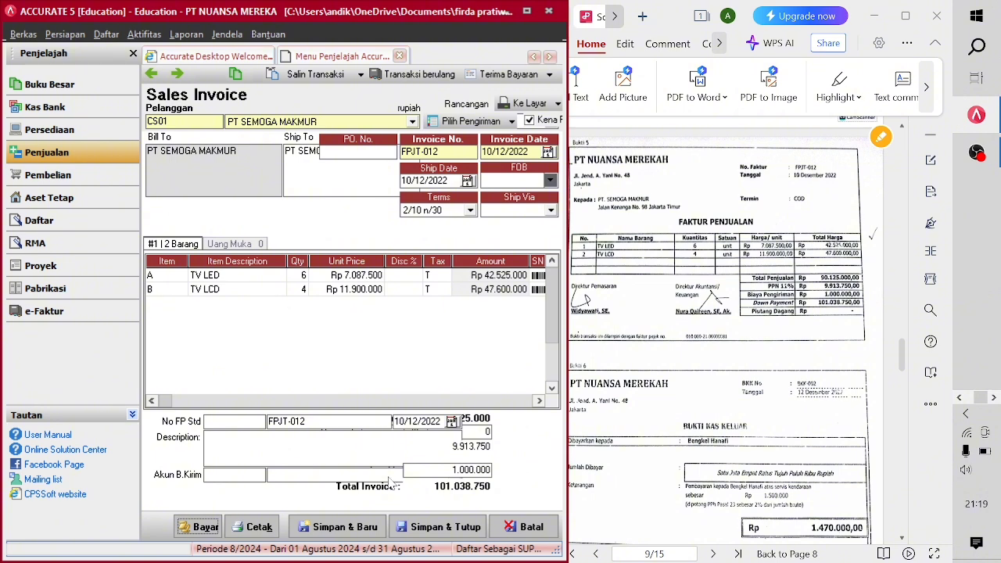
left_click(313, 450)
type("FAKTUR")
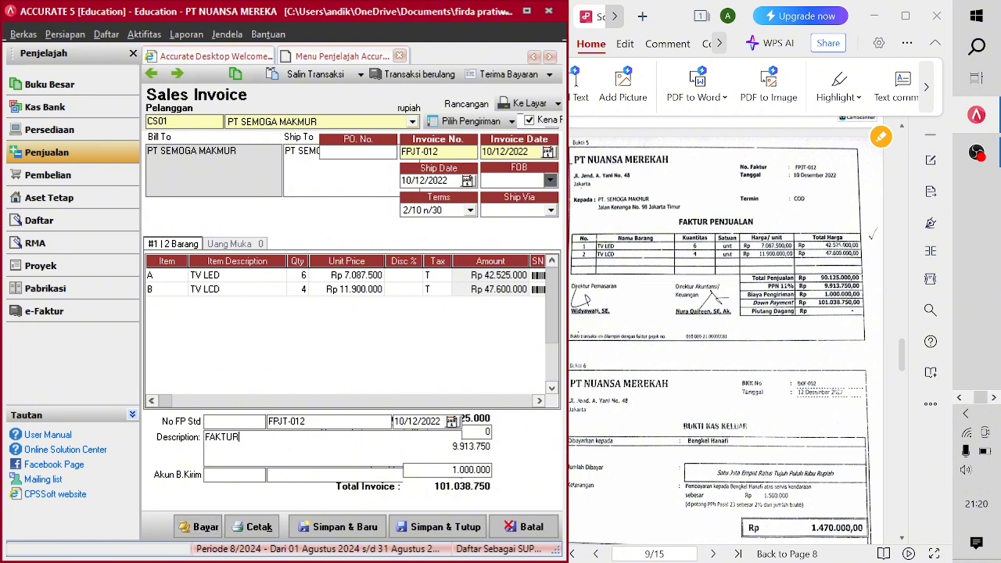
type(" PENJUALAN")
- Assign the Freight Collected account as the shipping cost account of the sales invoice
left_click(346, 478)
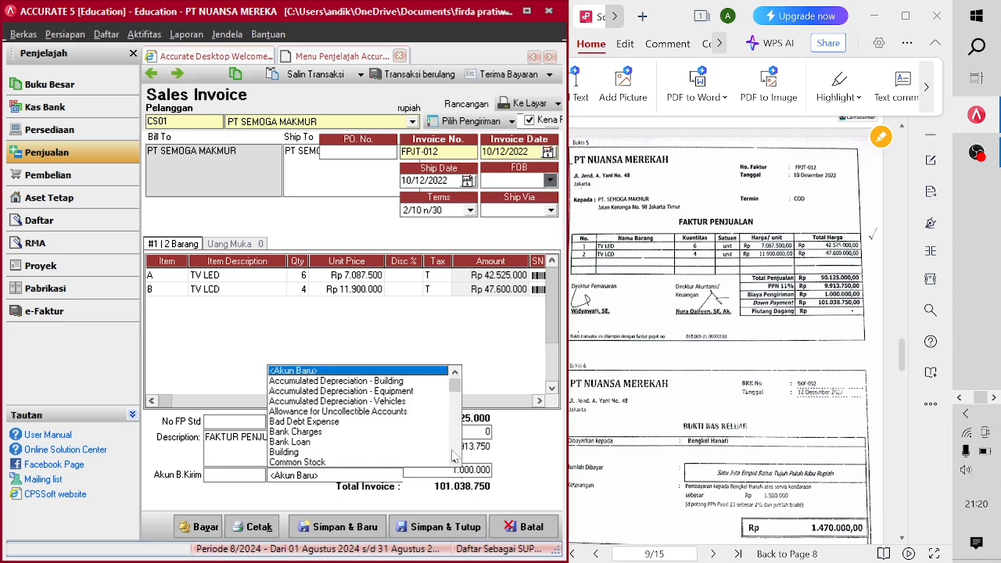
left_click_drag(454, 460, 456, 462)
left_click(341, 433)
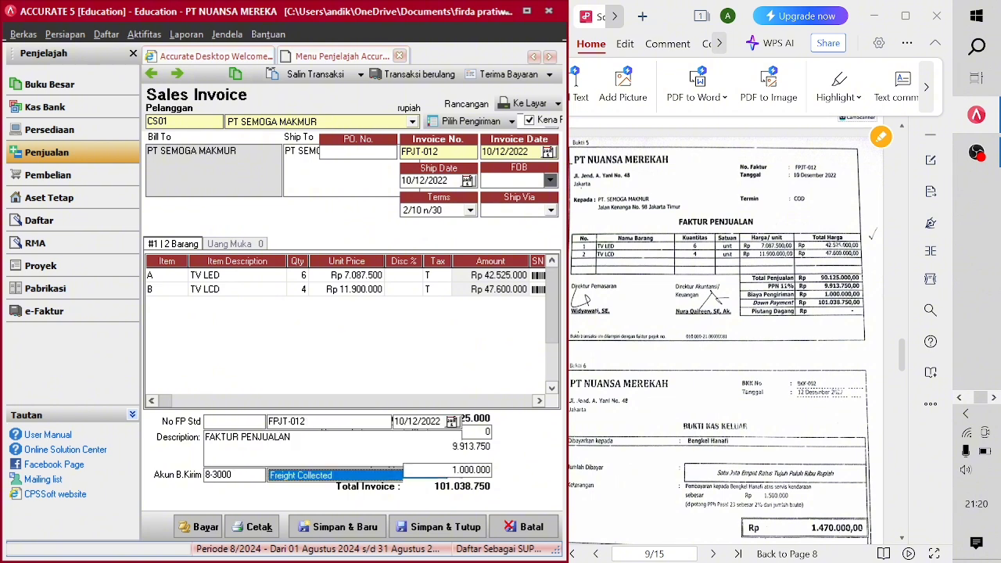
- Open the customer receipt for the sales invoice and set its payment date and cheque date to 10/12/2022
left_click(204, 529)
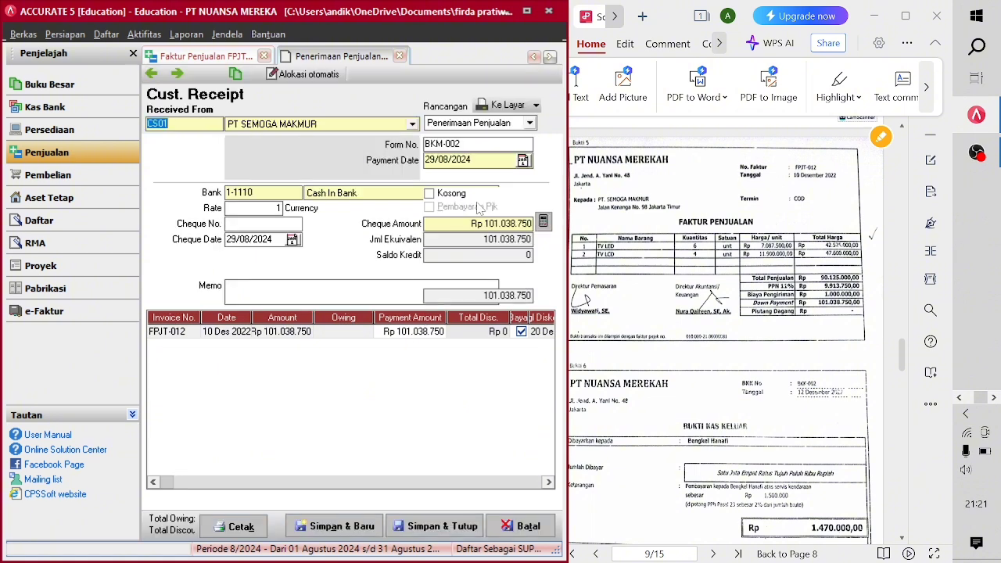
left_click(440, 160)
key("Delete")
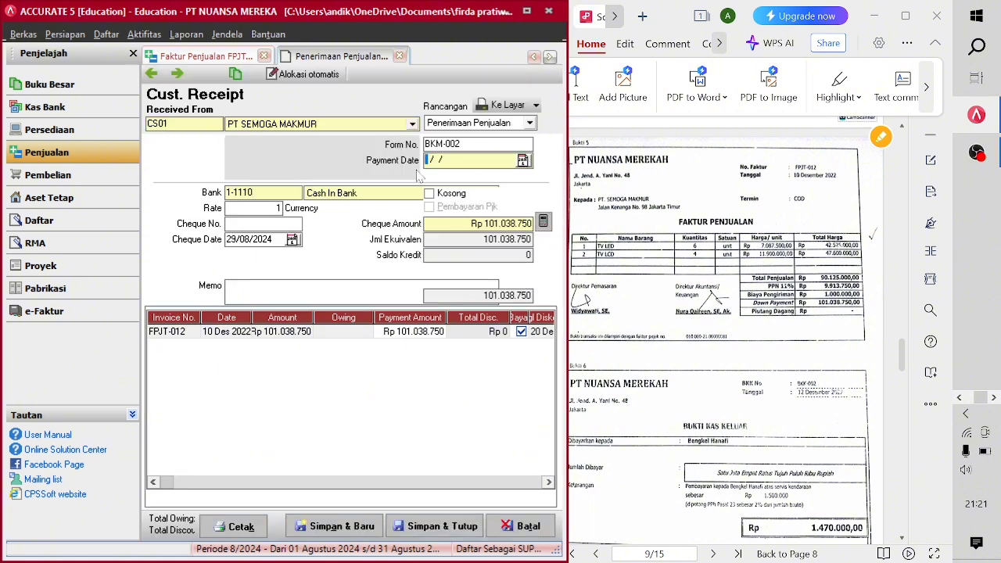
type("10/12/2022")
left_click(271, 239)
key("Delete")
type("10120")
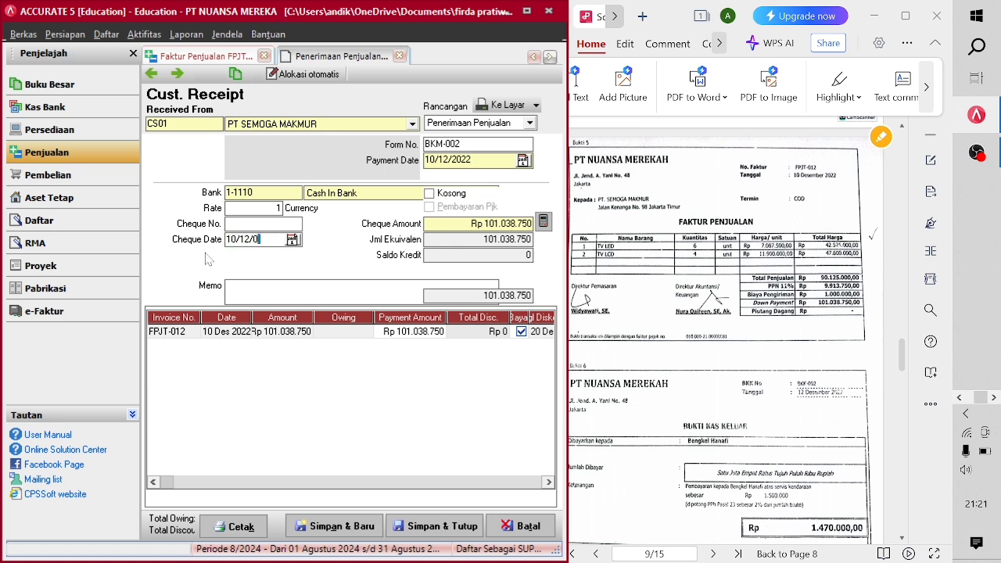
key("BackSpace")
type("2022")
- Enter PENERIMAAN PEMBAYARAN PEMBELIAN as the customer receipt's memo
key("Tab")
type("PENERIMAAN P")
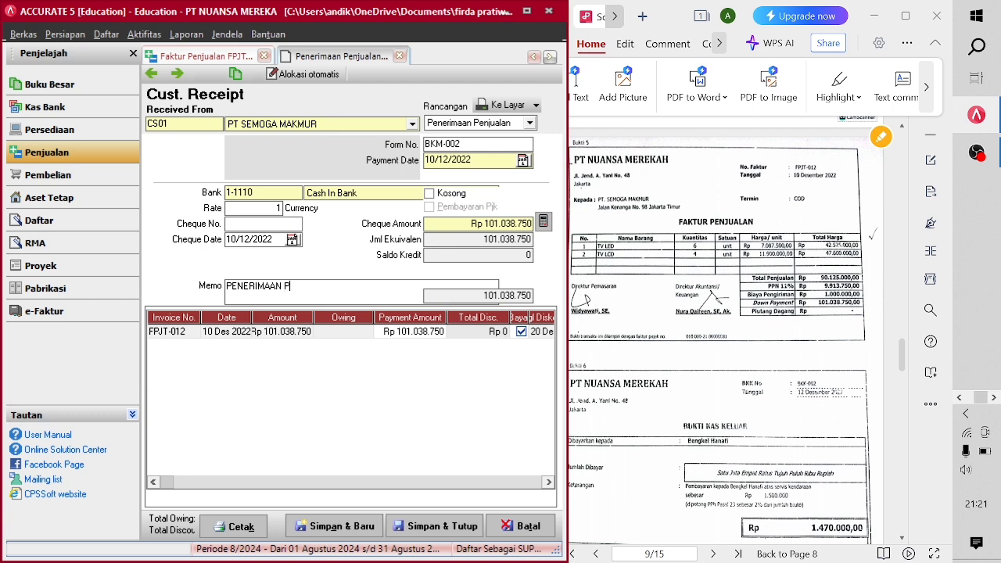
type("EMBAYARAN PENJU")
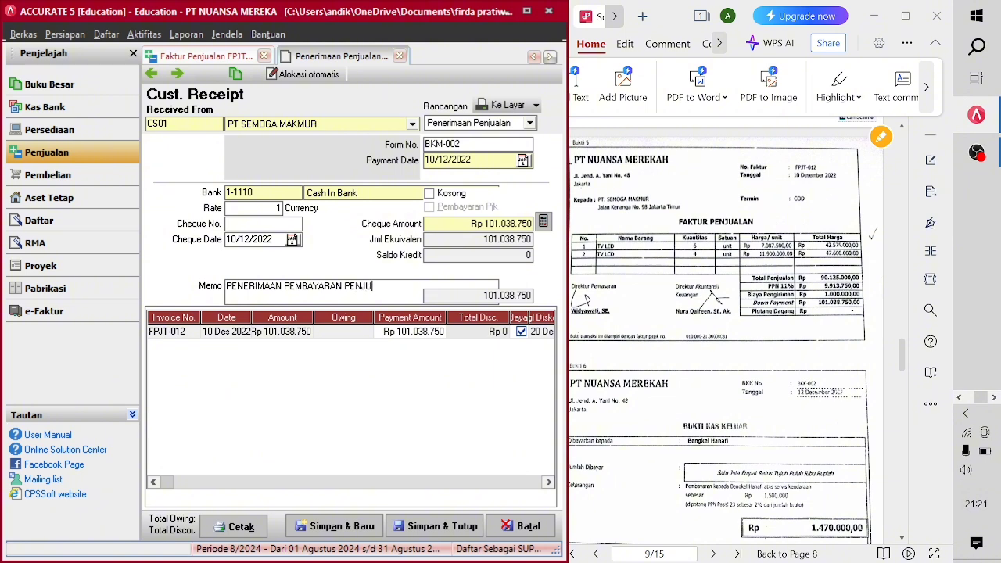
key("BackSpace")
key("BackSpace")
key("BackSpace")
type("MBELIAN")
- Change the customer receipt's form number to FPJT-012, and save and close the receipt
left_click_drag(463, 145, 409, 132)
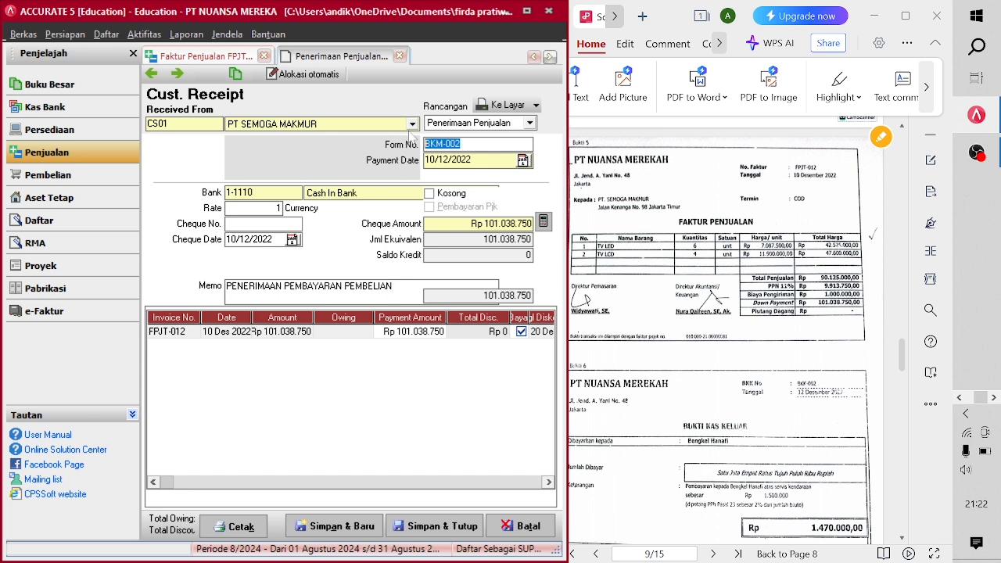
key("BackSpace")
type("FPJT-012")
left_click(435, 526)
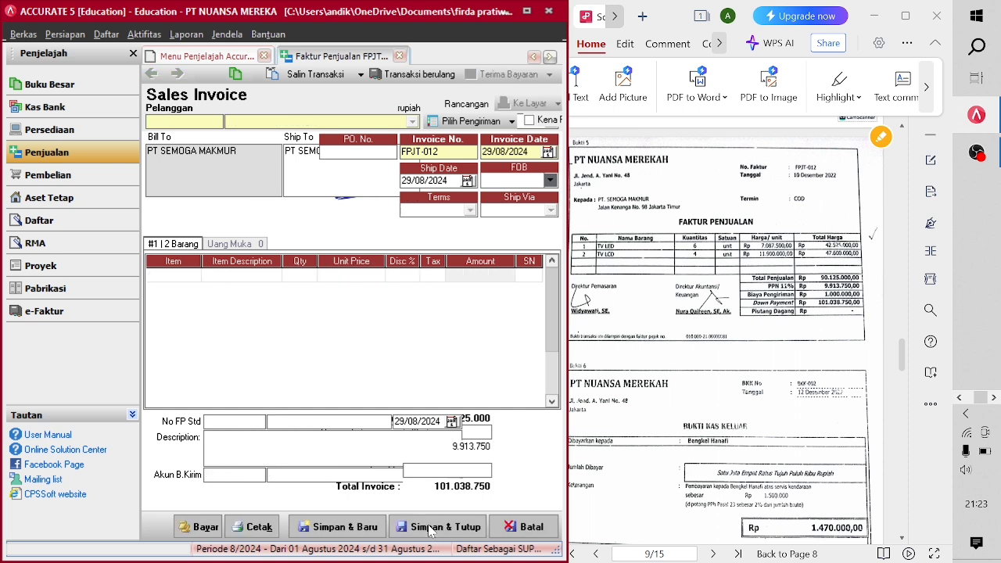
- Create a new cash and bank payment, paid from Cash In Bank
scroll(711, 485, "down", 3)
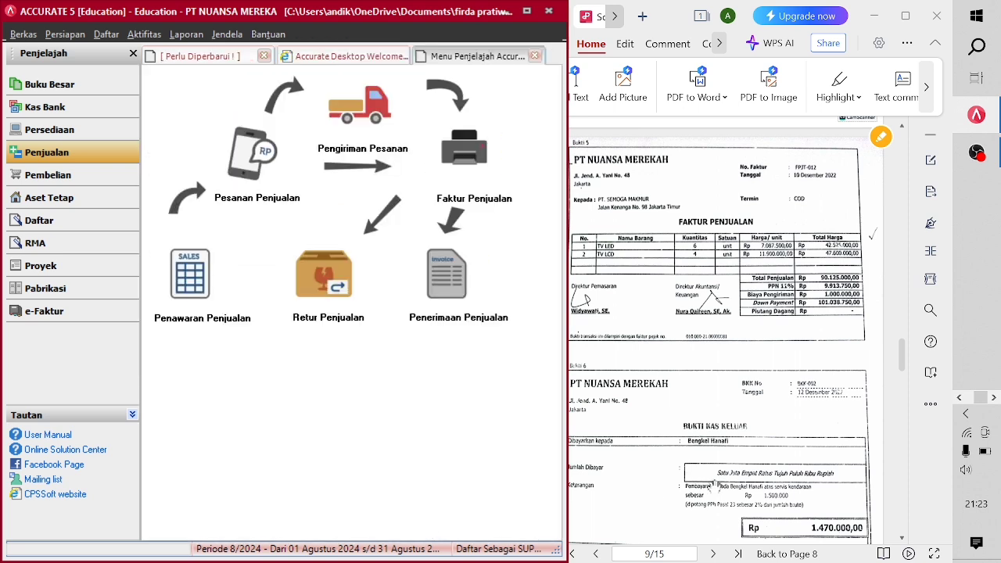
left_click(45, 107)
left_click(306, 297)
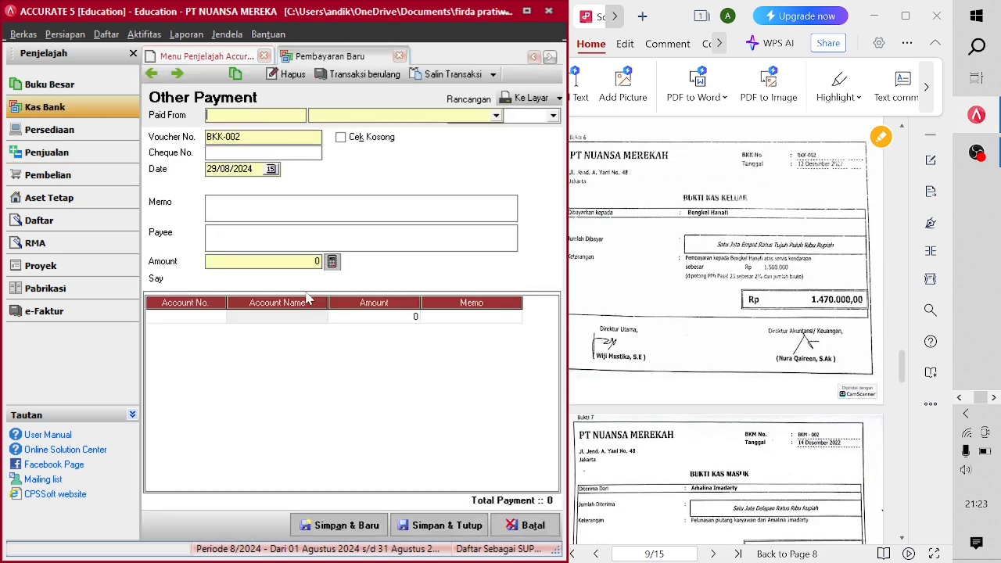
left_click(430, 115)
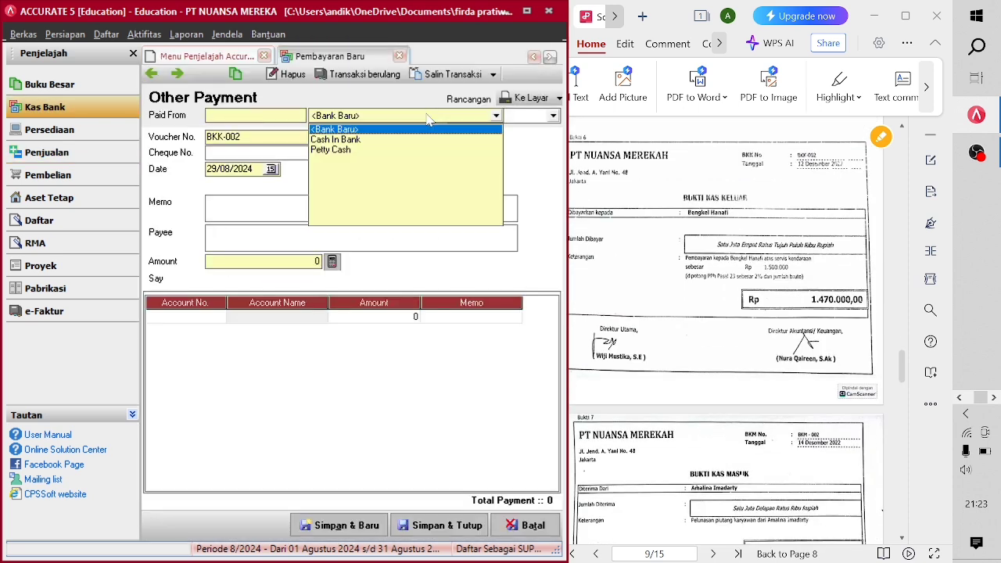
left_click(395, 140)
- Set the payment's date to 12/12/2022
left_click_drag(255, 170, 204, 200)
key("BackSpace")
type("12/ /")
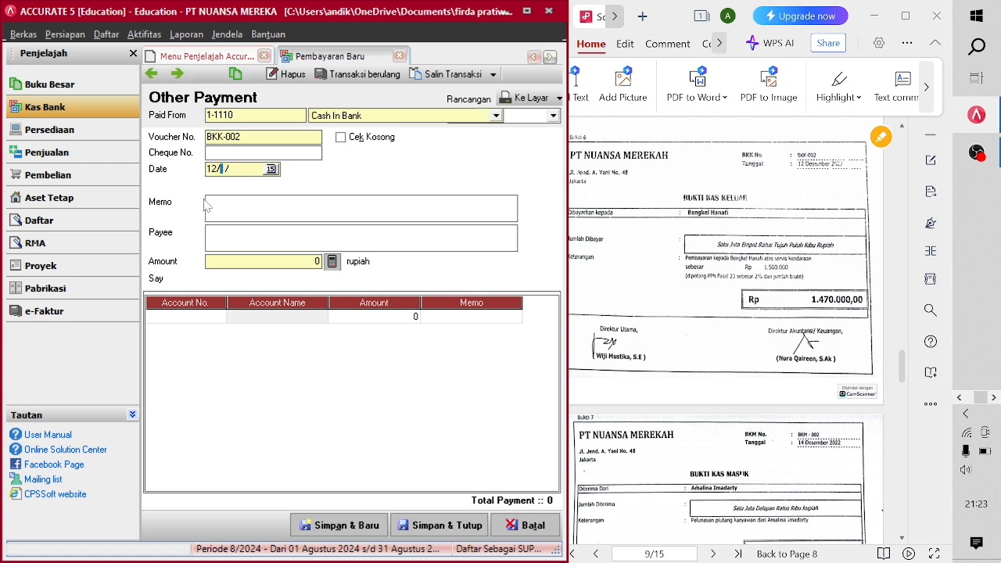
key("BackSpace")
key("BackSpace")
key("BackSpace")
type("12122022")
- Enter the payment's memo PEMBAYARAN SERVICE KENDARAAN and the payee BENGKEL HANAFI
type("PEMBAYARA")
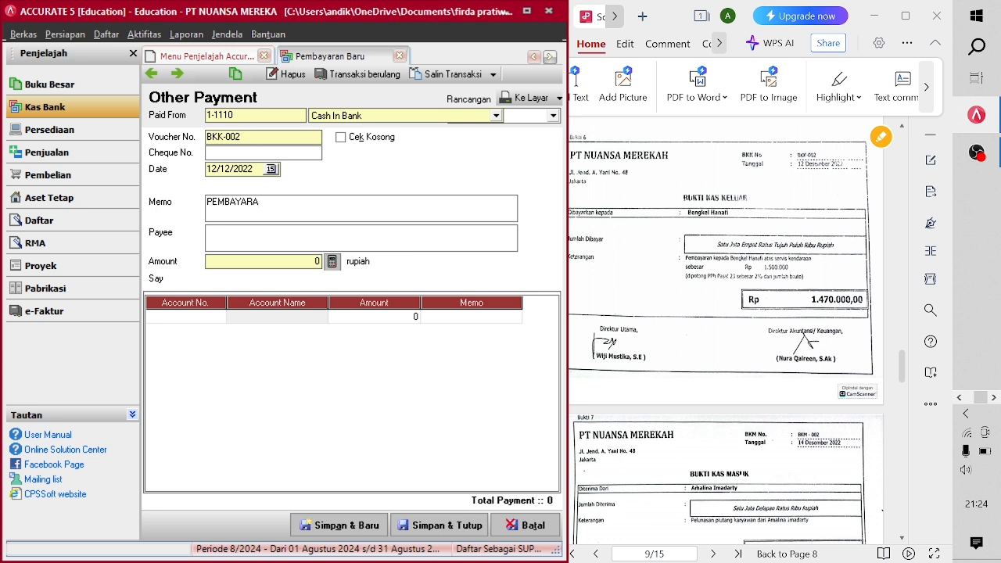
type("N SERVICE KENDARAAN")
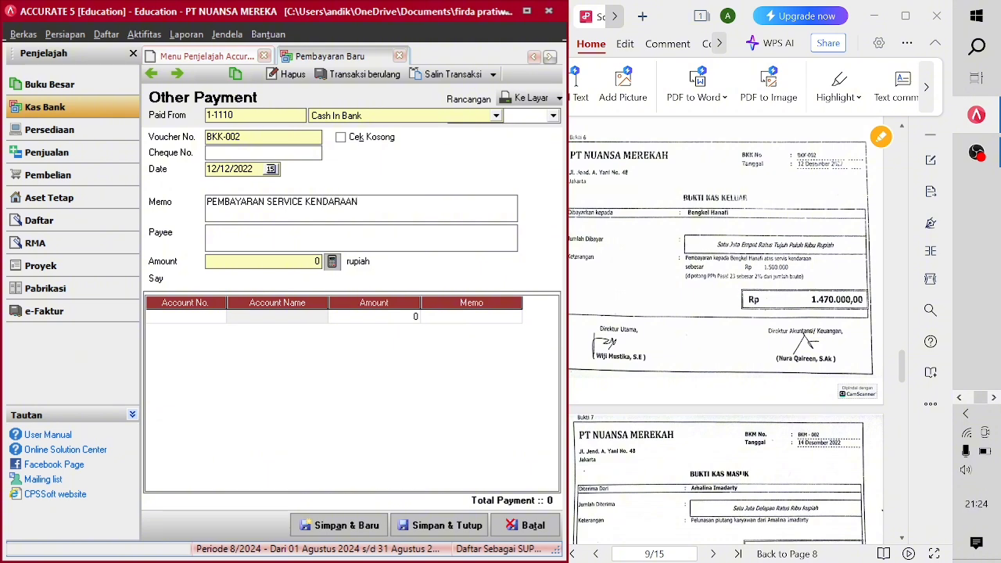
type("BENGKEL HANAFI")
- Add a payment line for the Repairs & Maintenance Expense account with an amount of 1.500.000
left_click(193, 316)
left_click(222, 317)
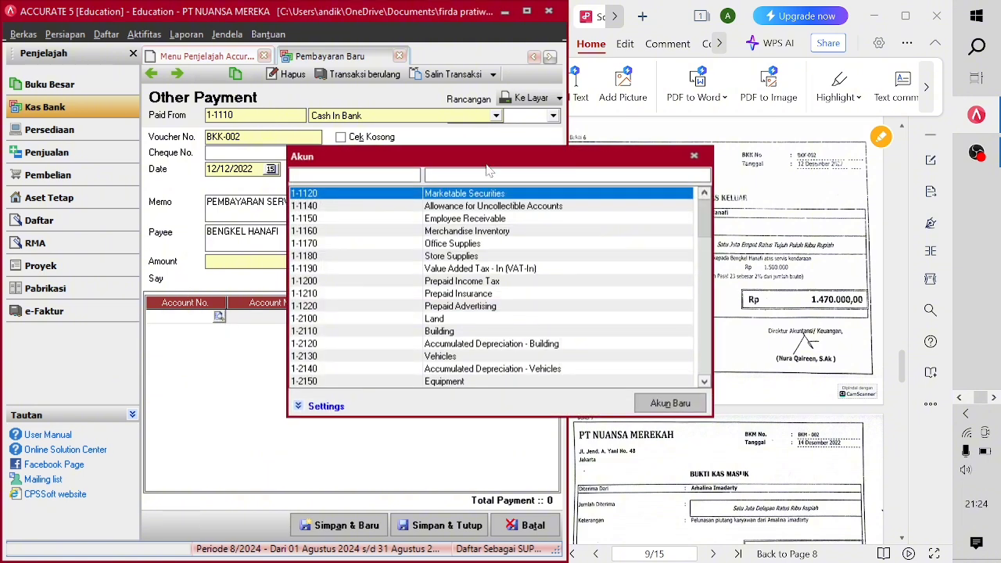
mouse_move(487, 165)
left_mouse_down()
mouse_move(489, 179)
mouse_move(486, 170)
left_mouse_up()
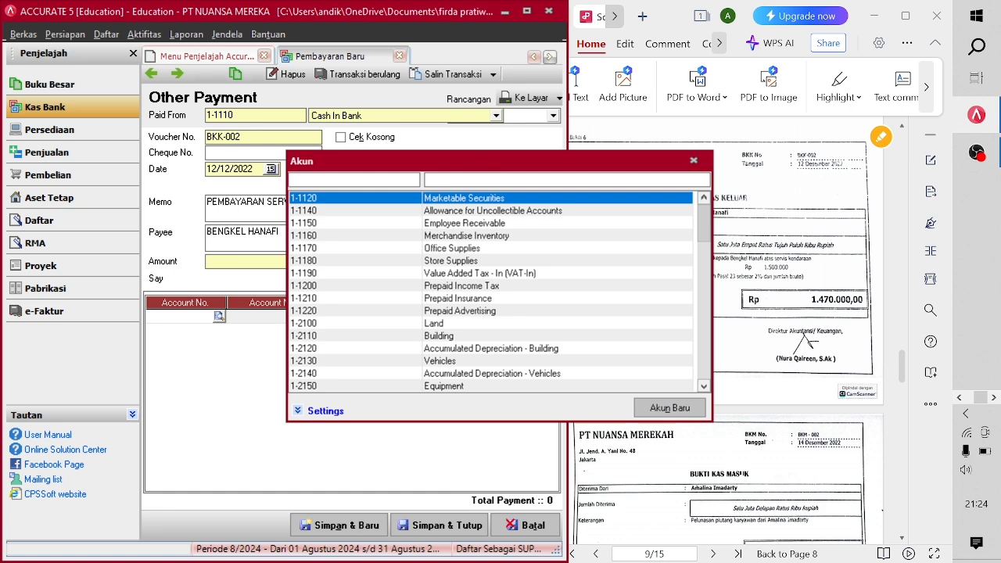
type("REP")
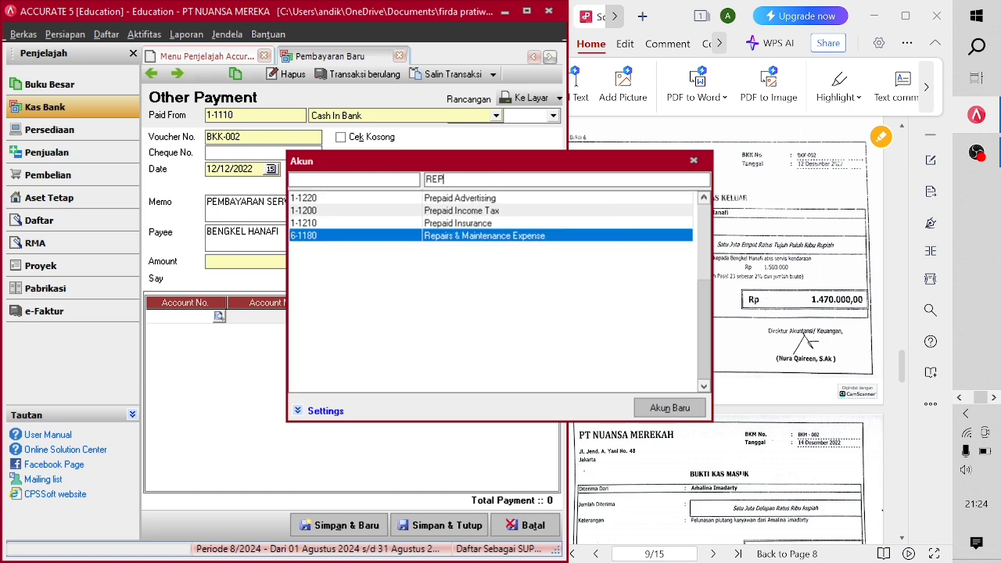
key("Return")
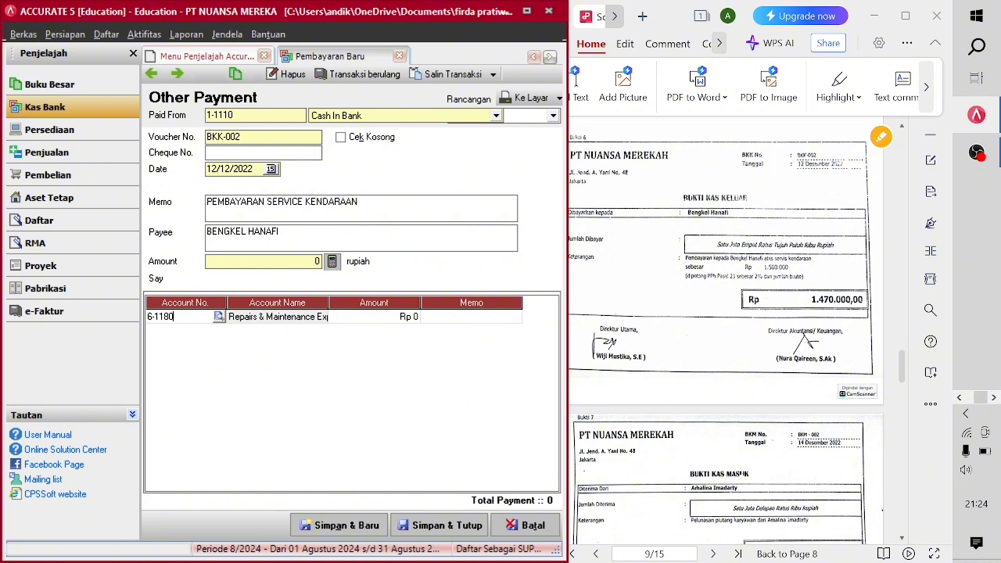
key("Tab")
type("1.500.")
type("00000")
key("Tab")
key("Tab")
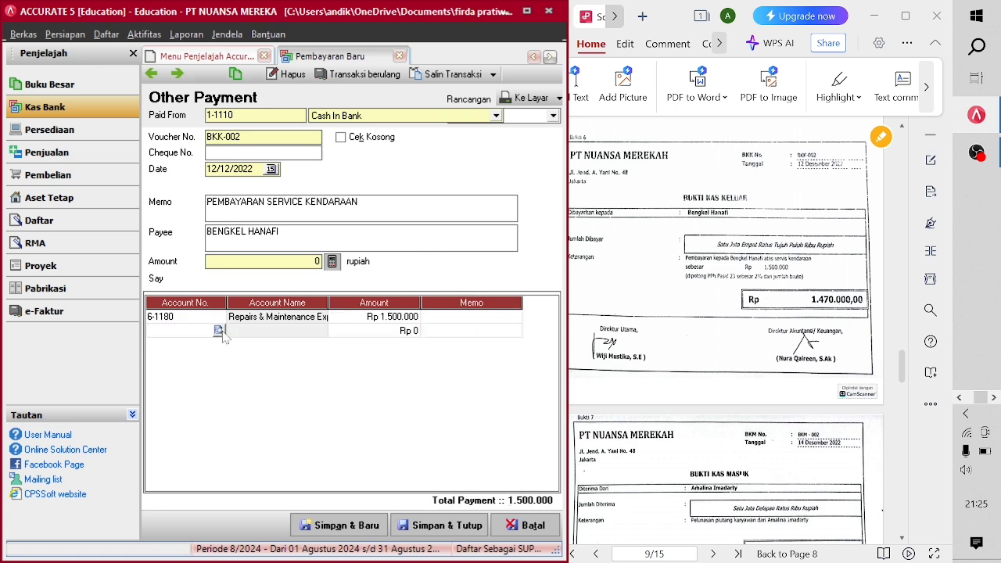
- Add a payment line for the Income Tax Payable account with an amount of -30000
left_click(219, 330)
type("INCOME TAX")
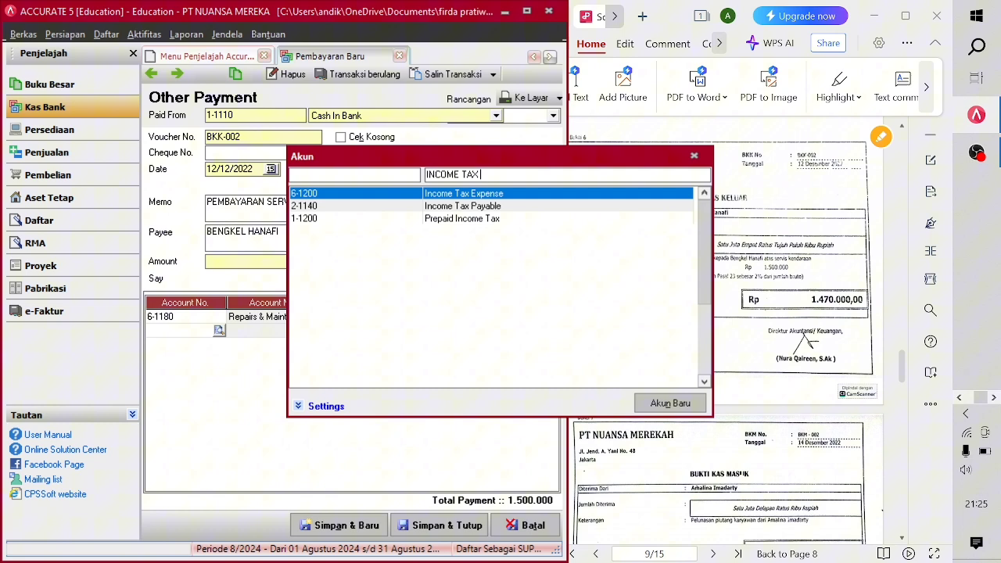
double_click(507, 205)
type("-3")
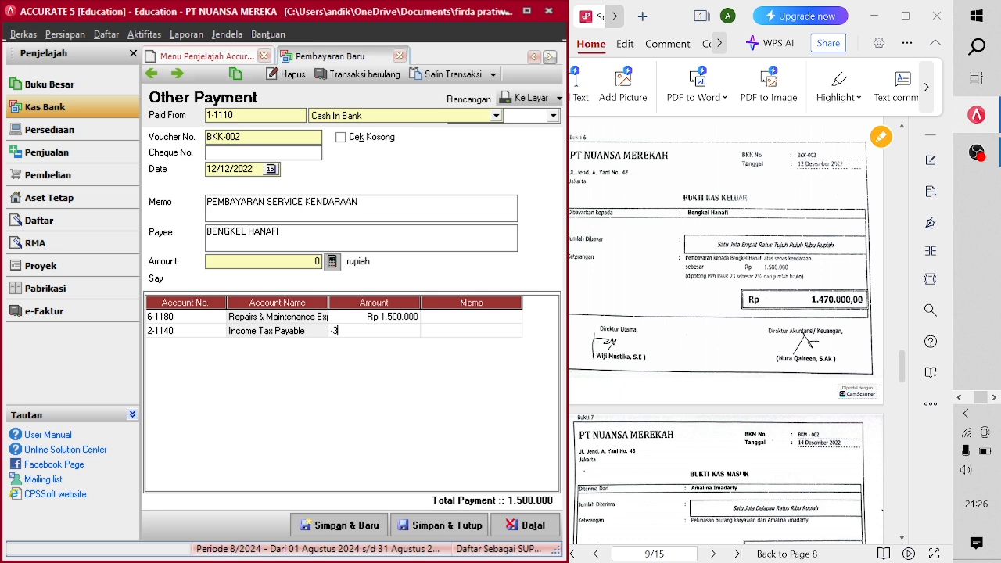
type("0000")
key("Return")
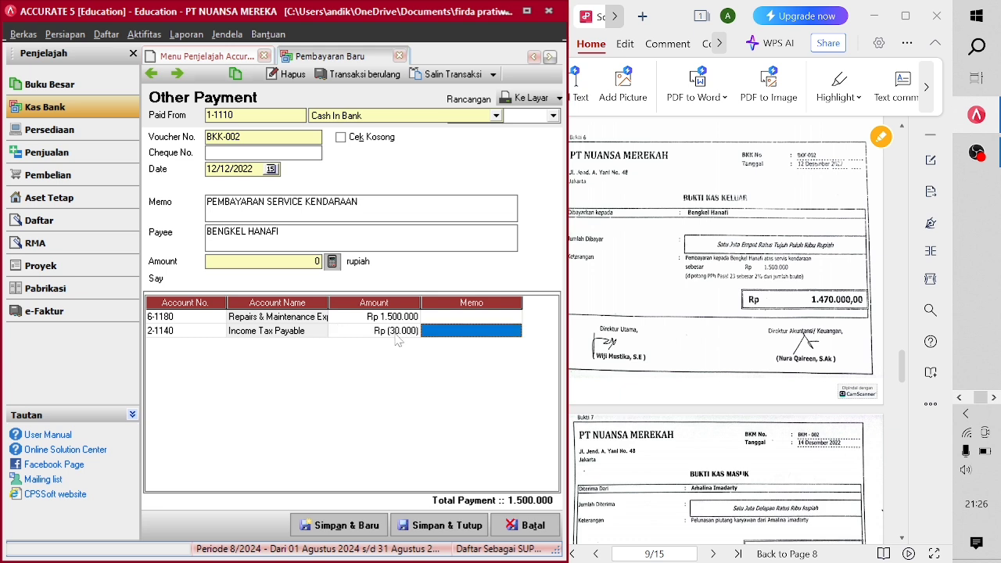
key("Return")
- Calculate the payment amount from its lines, and save and close the payment
left_click(332, 263)
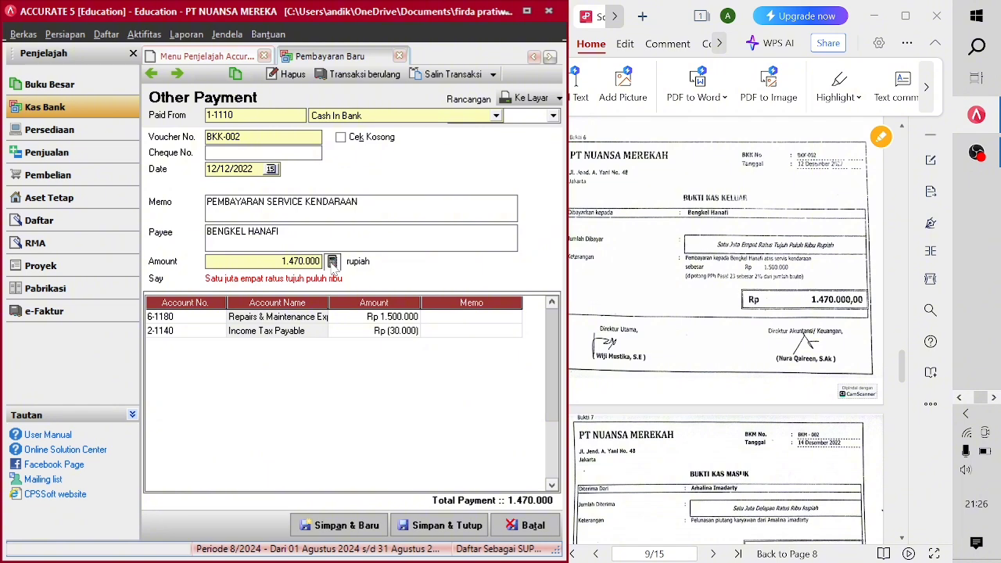
left_click(446, 525)
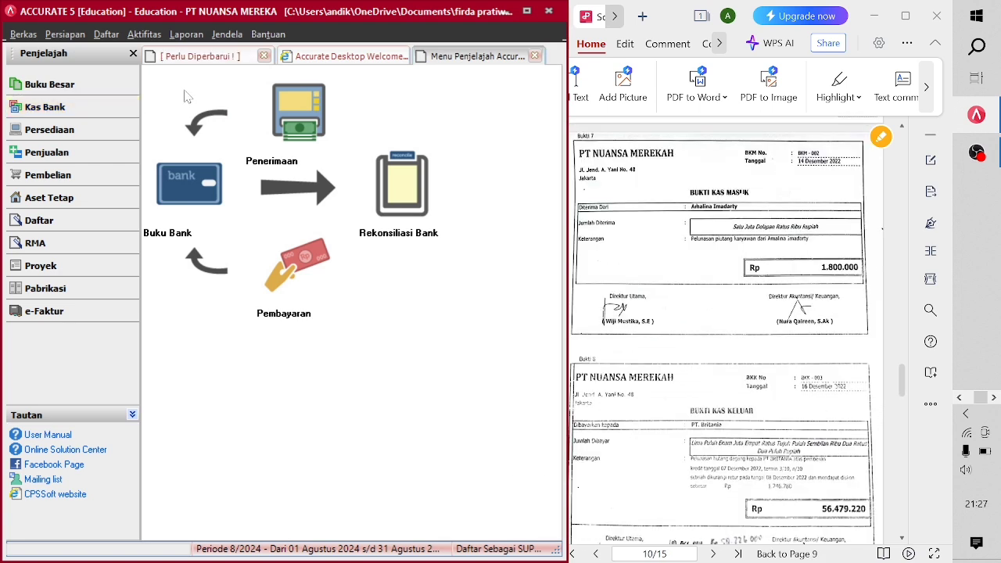
- Start a new other deposit into the Cash In Bank account with voucher number BKM-002
left_click(278, 122)
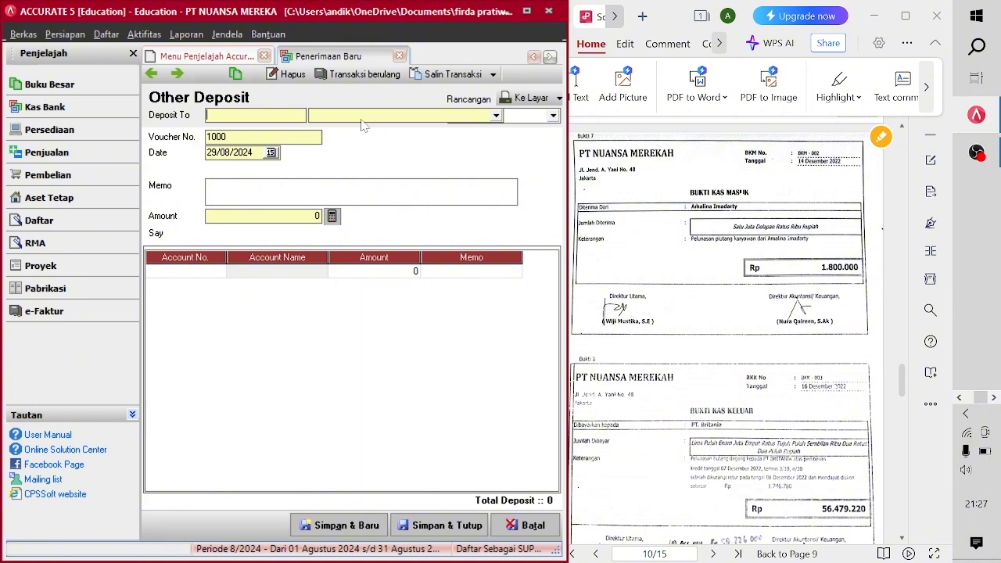
left_click(360, 121)
left_click(352, 136)
left_click(400, 55)
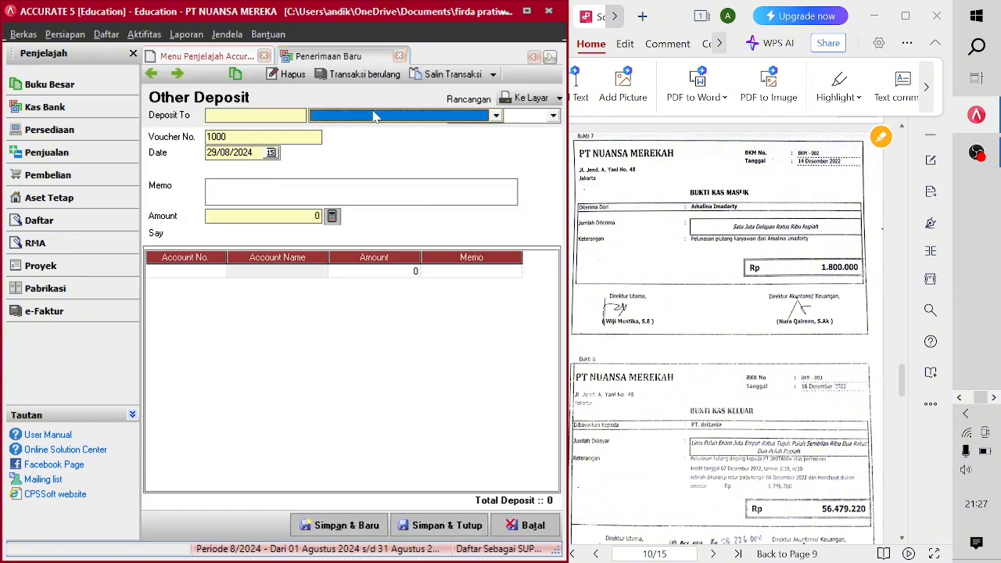
left_click(495, 117)
left_click(426, 141)
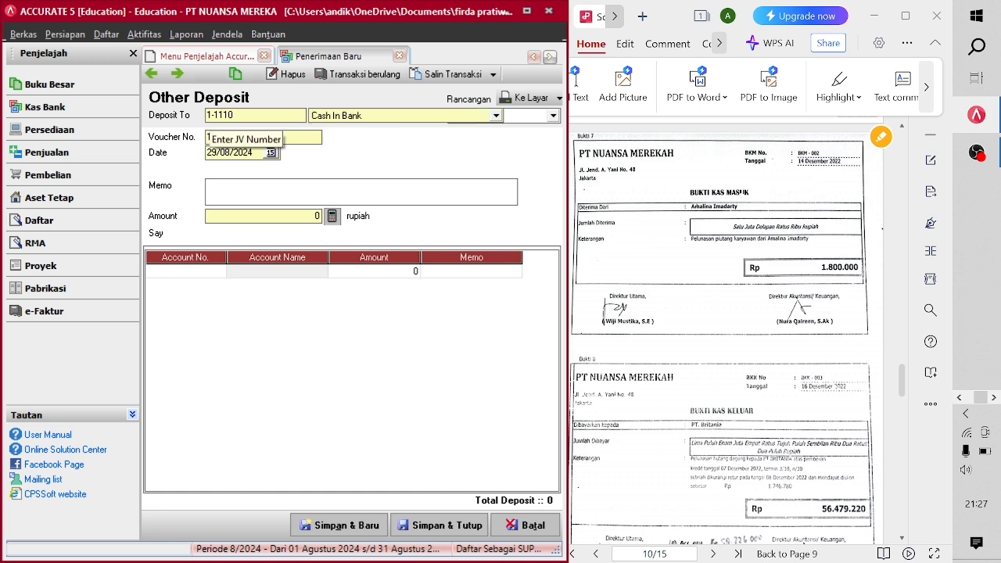
key("BackSpace")
key("BackSpace")
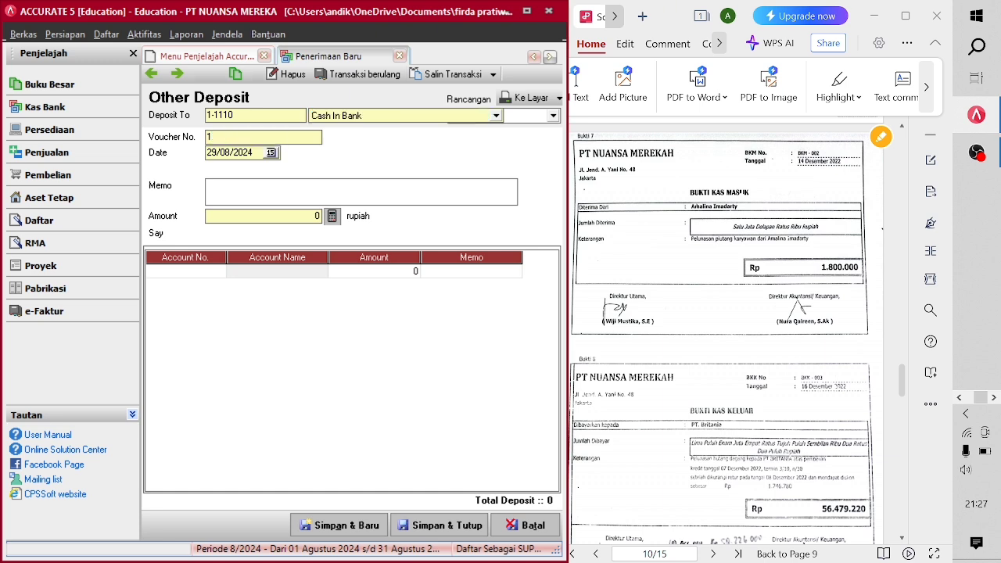
type("BKM")
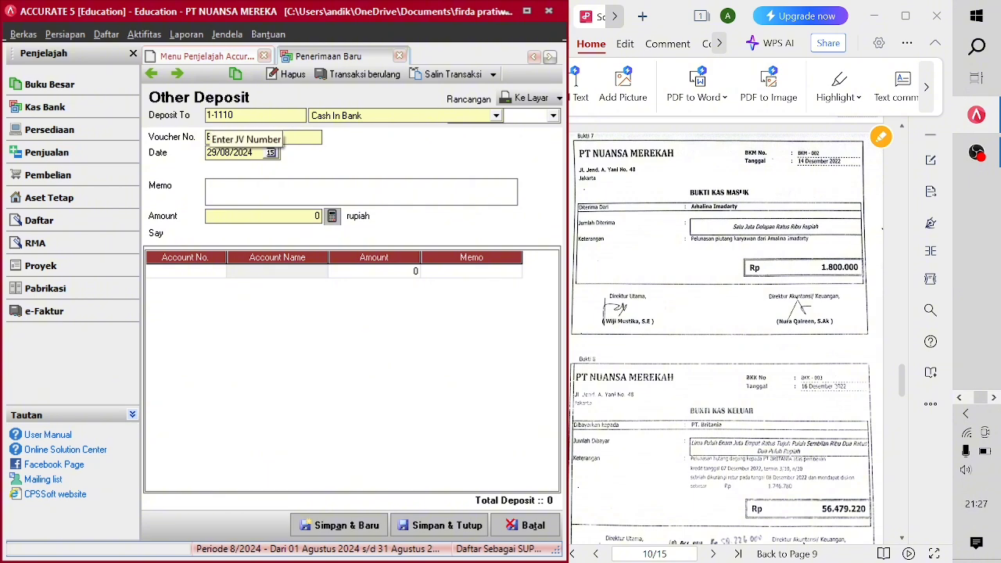
type("-002")
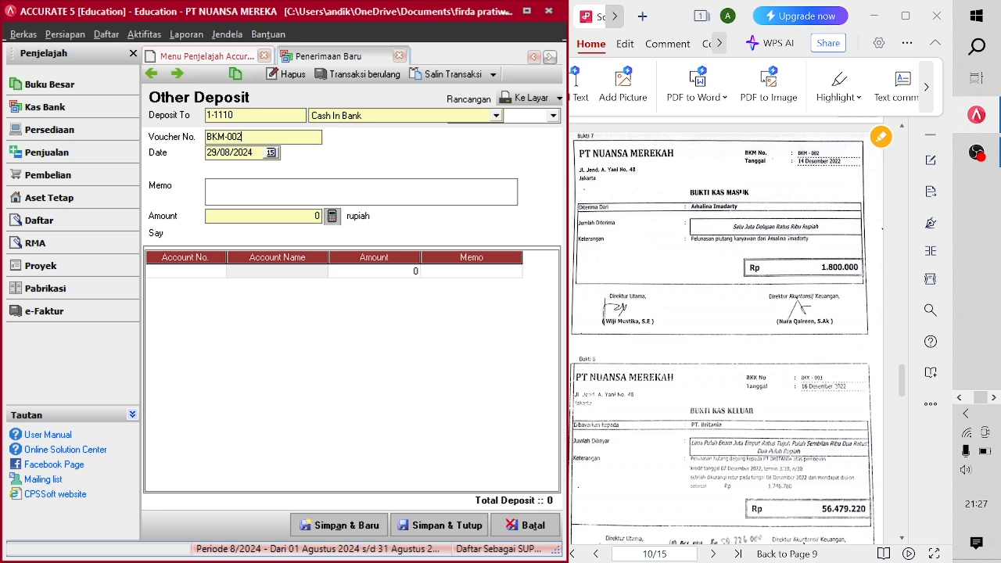
- Date the deposit 14/12/2022 and enter the memo PELUNASAN PIUTANG KARYAWAN
left_click_drag(254, 153, 159, 161)
key("BackSpace")
type("14122022PEL")
key("BackSpace")
type("LUNASAA")
key("BackSpace")
type("N PIUTANG")
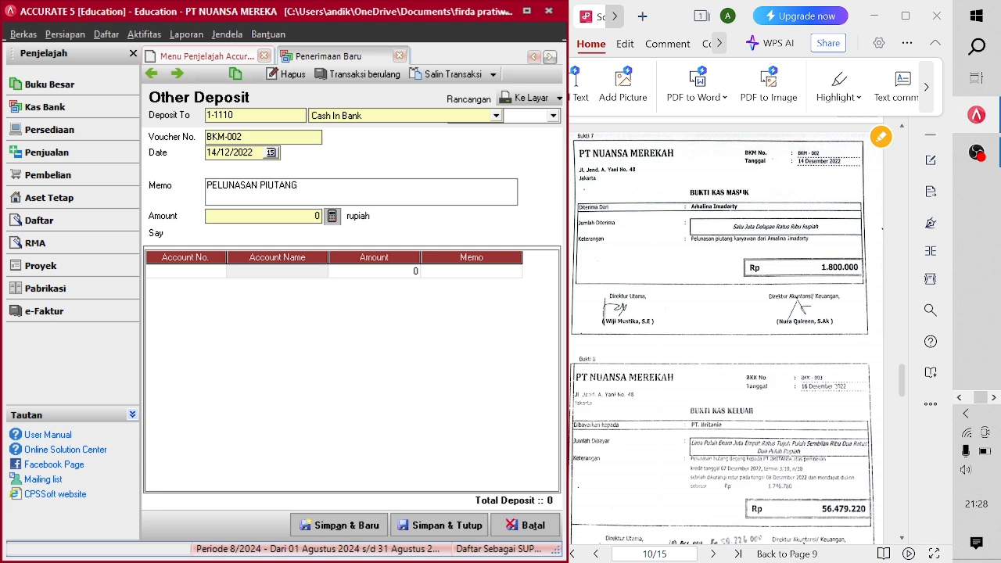
type(" KARYAWAN")
- Add a deposit line for the Employee Receivable account with an amount of 1.800.000
left_click(274, 270)
left_click(274, 270)
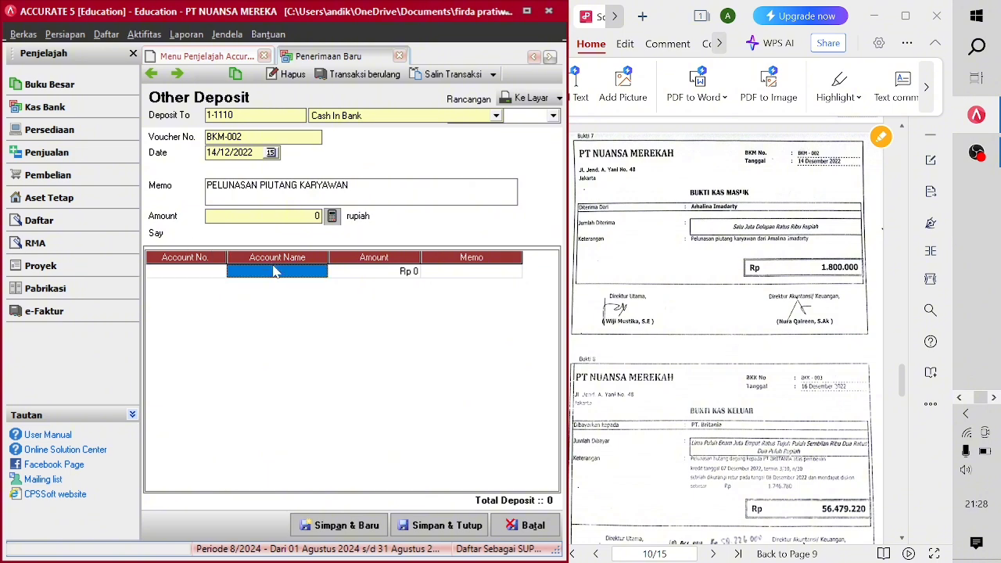
left_click(211, 274)
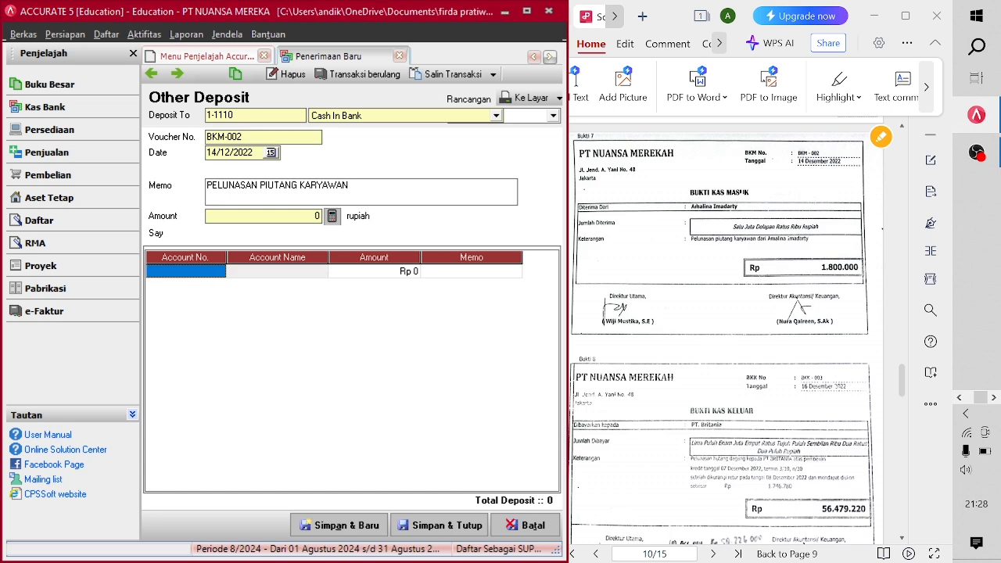
left_click(219, 272)
double_click(451, 220)
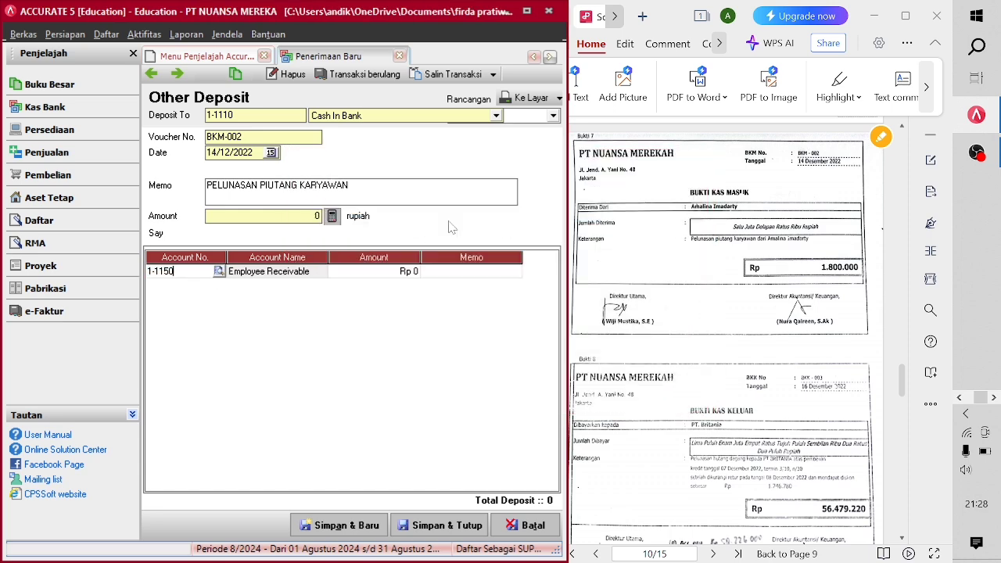
left_click(402, 274)
left_click(402, 274)
type("1.800.000")
key("Return")
key("Return")
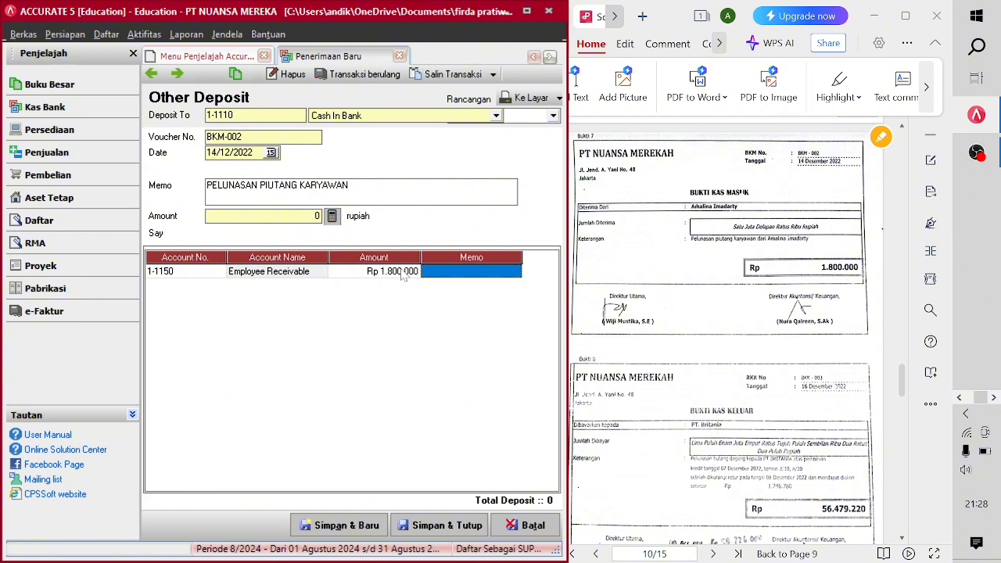
- Calculate the deposit amount from its line, and save and close the deposit
left_click(401, 271)
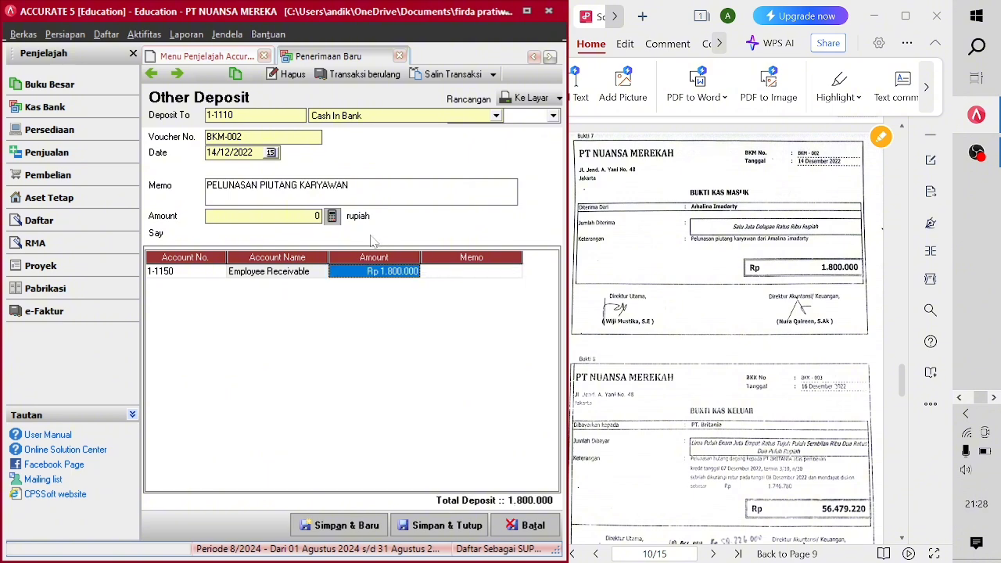
left_click(335, 219)
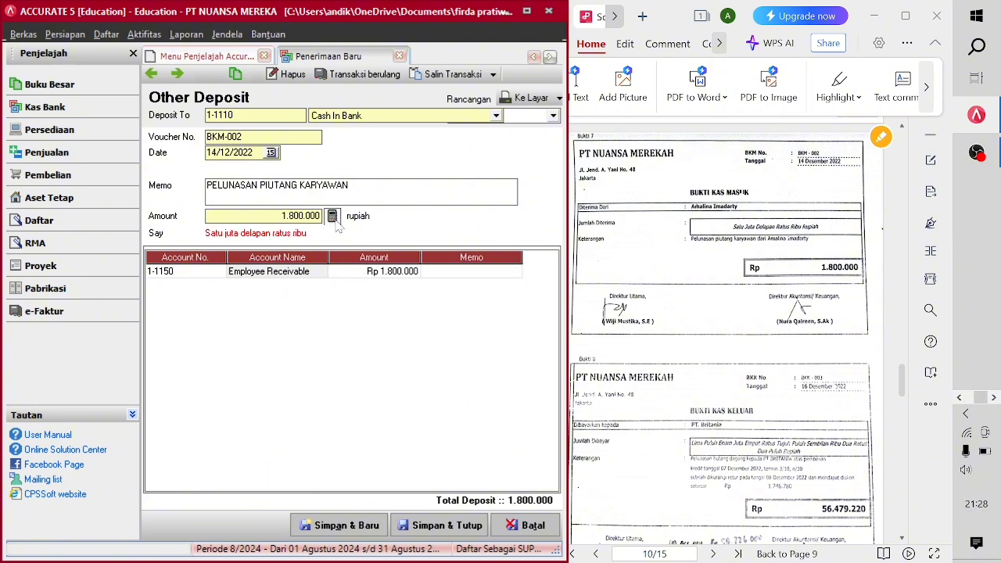
left_click(446, 525)
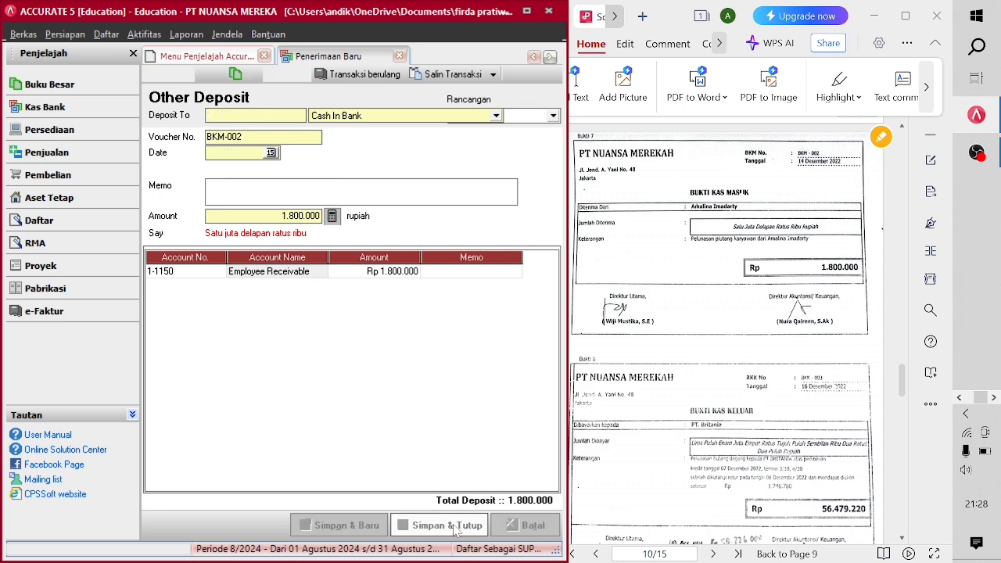
- Start a new purchase payment for the vendor PT BRITANIA
scroll(727, 423, "down", 4)
scroll(727, 423, "up", 1)
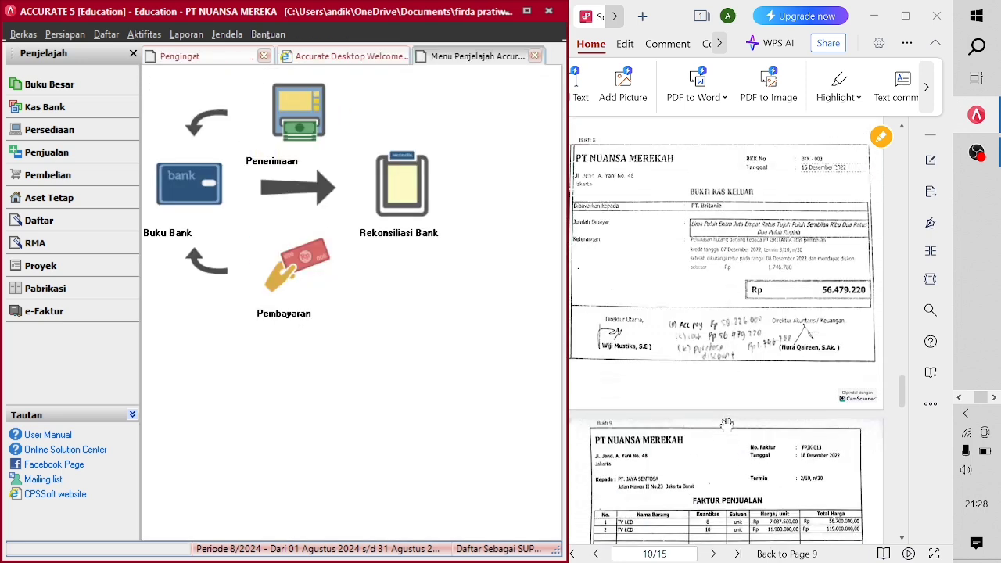
left_click(88, 184)
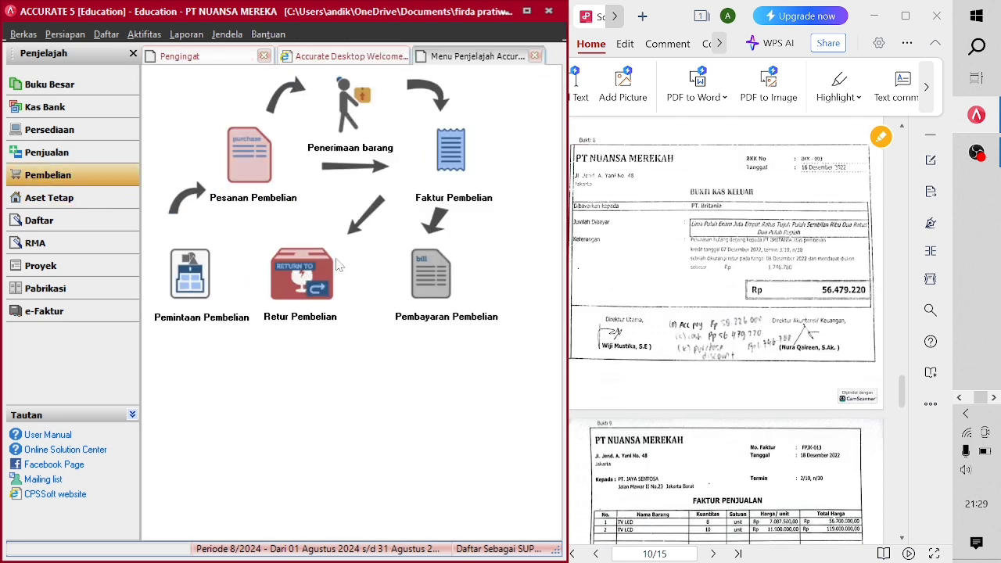
left_click(417, 277)
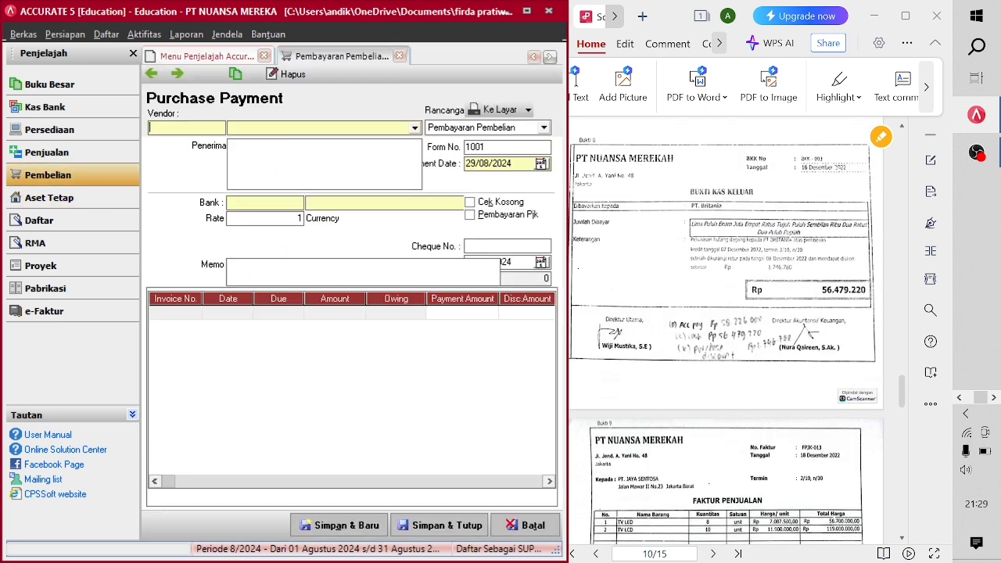
left_click(344, 131)
left_click(333, 143)
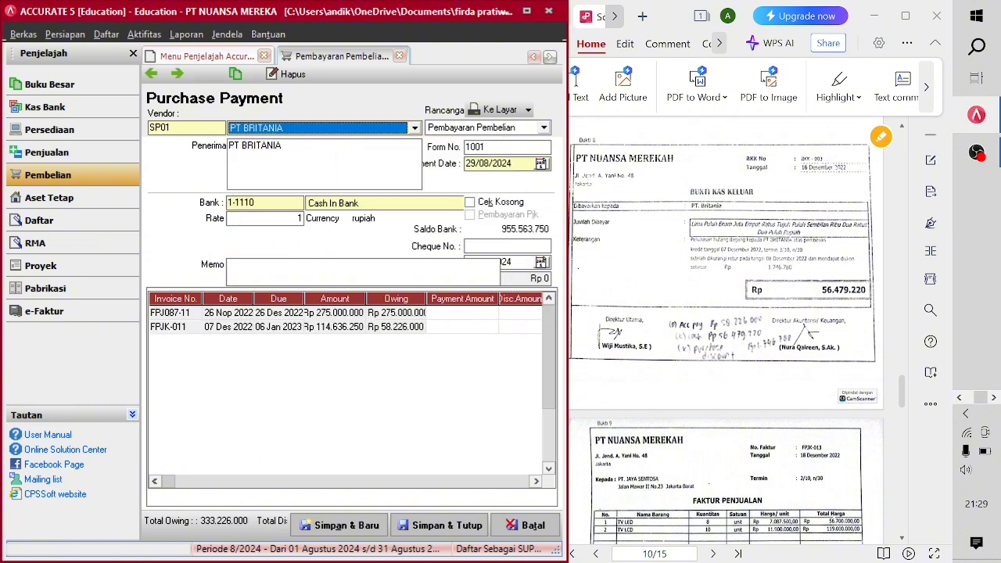
- Set the purchase payment's form number to BKK-003 and its payment date to 16/12/2022
left_click_drag(489, 147, 464, 147)
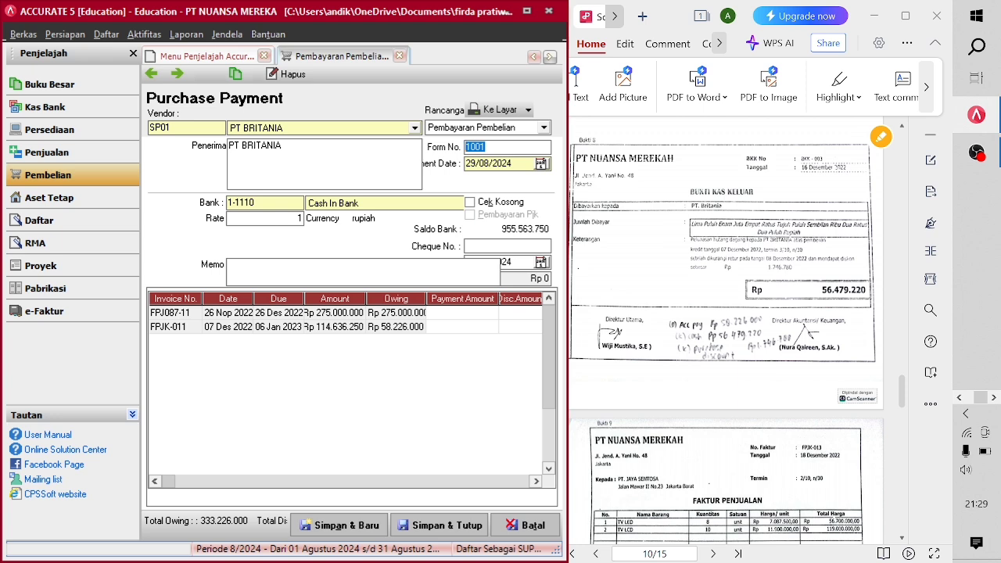
type("BKK-003")
key("Tab")
type("16/1")
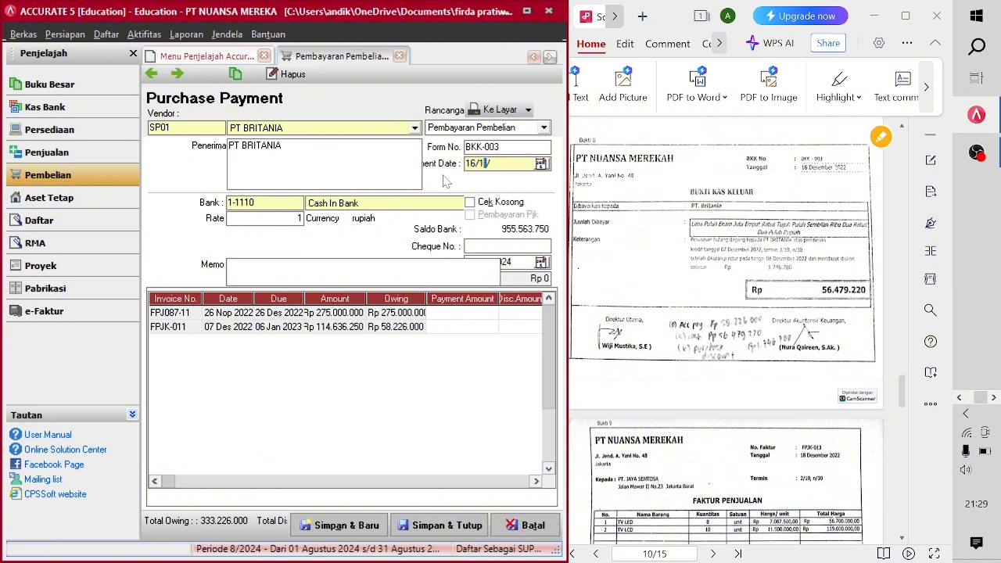
type("2/2022")
key("Tab")
type("12/2")
- Enter the memo PELUNASAN HUTANG DAGANG and mark invoice FPJK-011 of 07 Des 2022 for payment
left_click_drag(567, 255, 625, 248)
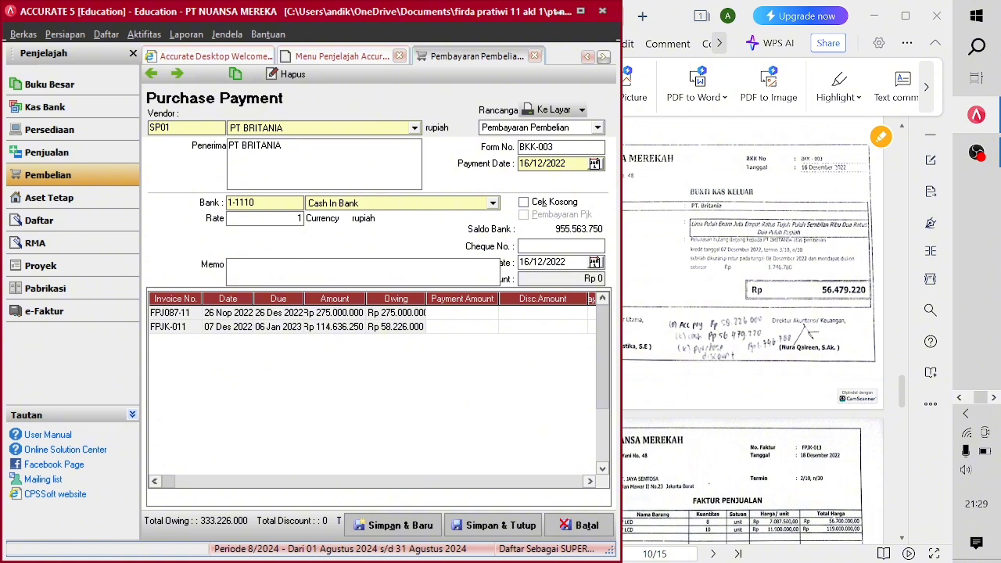
left_click(383, 271)
type("PELUNASAN HUTANG DAGAN")
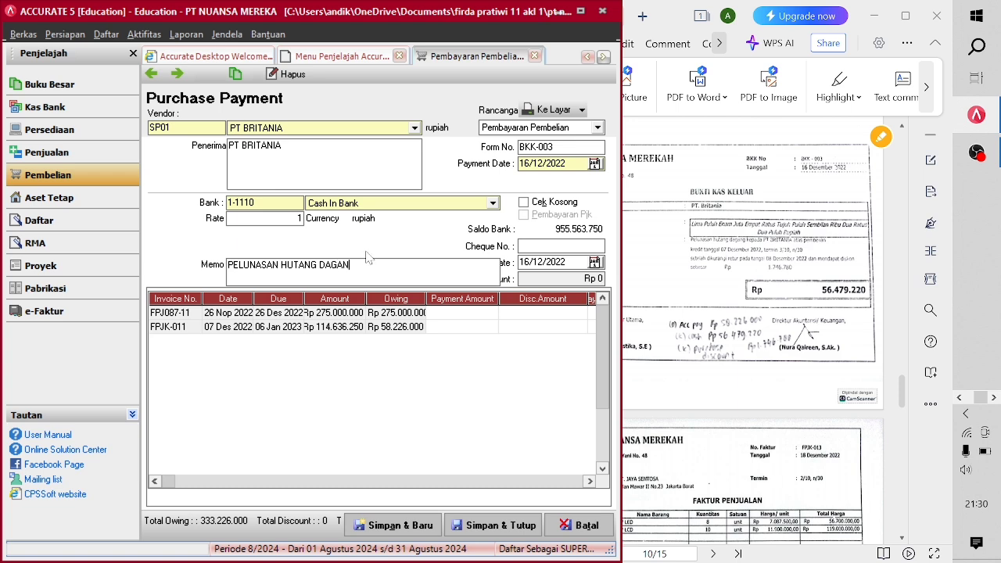
type("G")
left_click(590, 481)
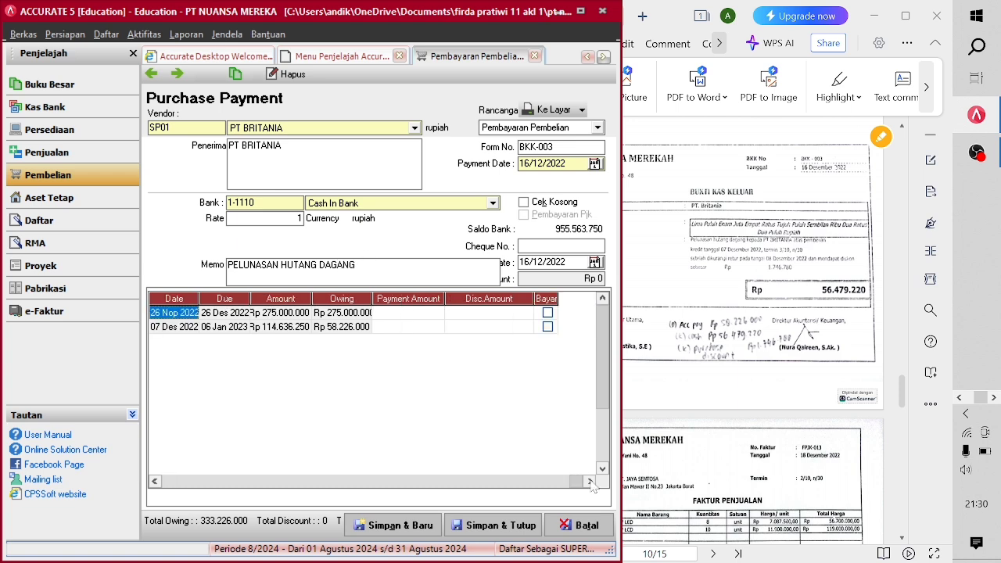
left_click(548, 327)
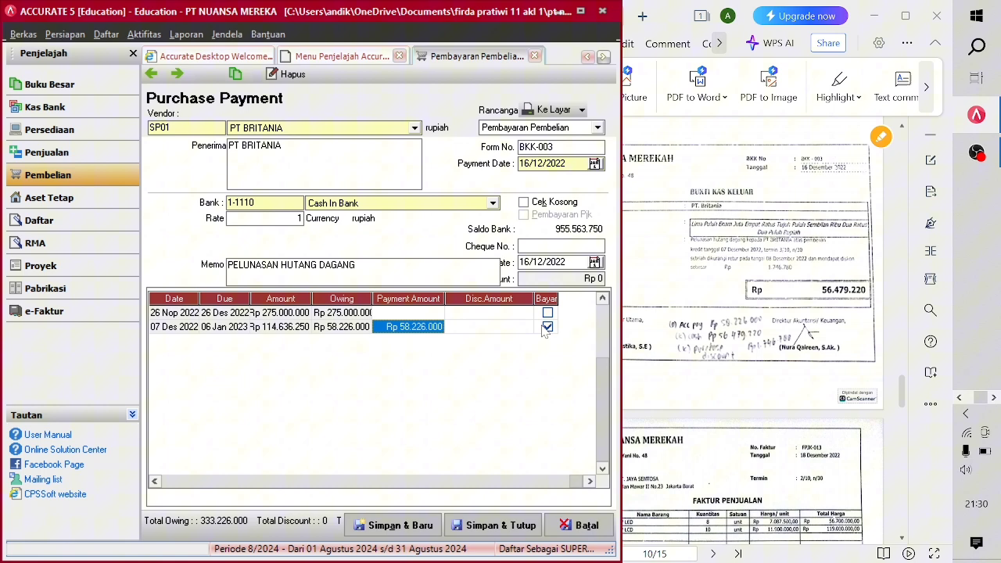
- Open the discount information for invoice FPJK-011 and choose Purchase Discount as the discount account
left_click(421, 330)
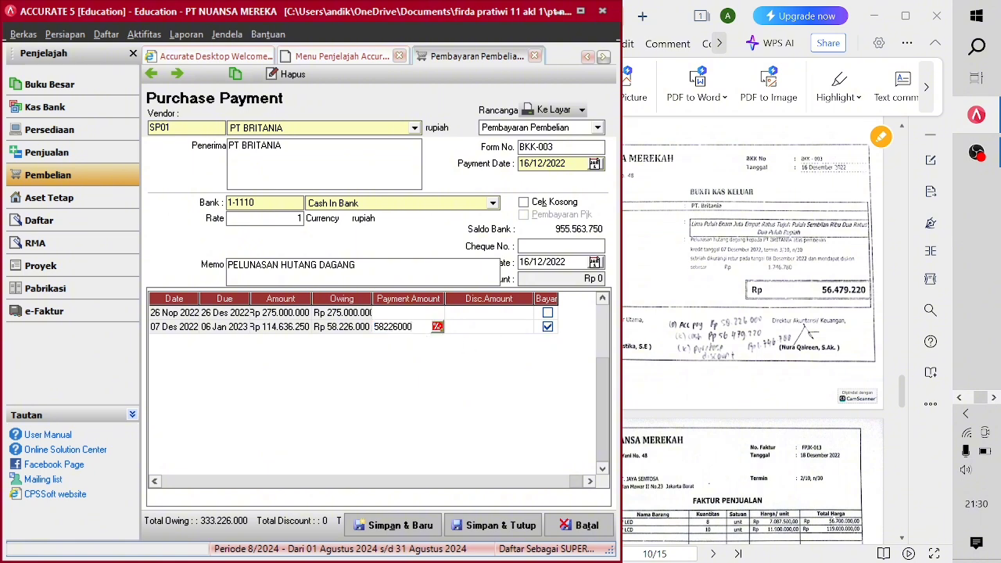
left_click(437, 326)
left_click(360, 307)
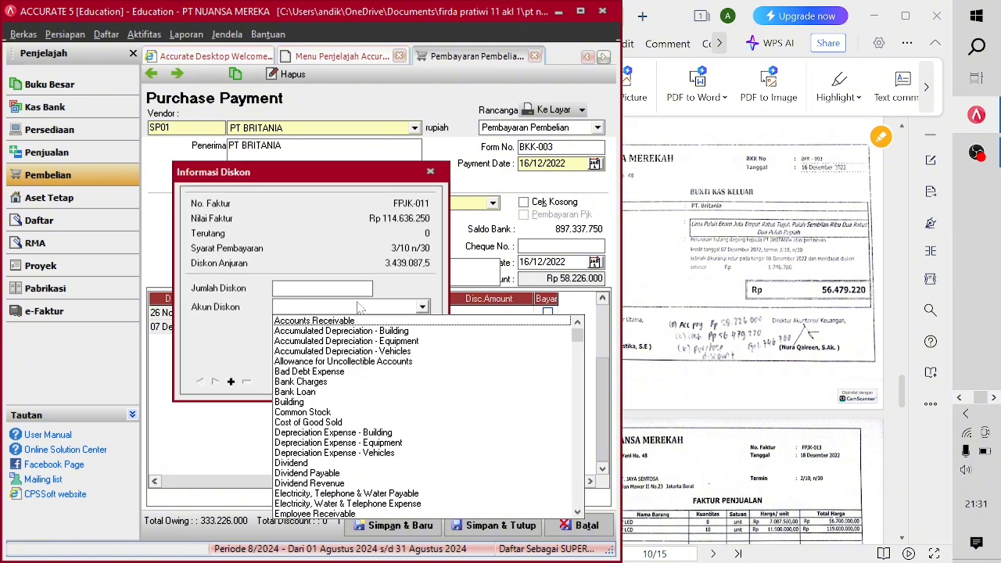
type("Purc")
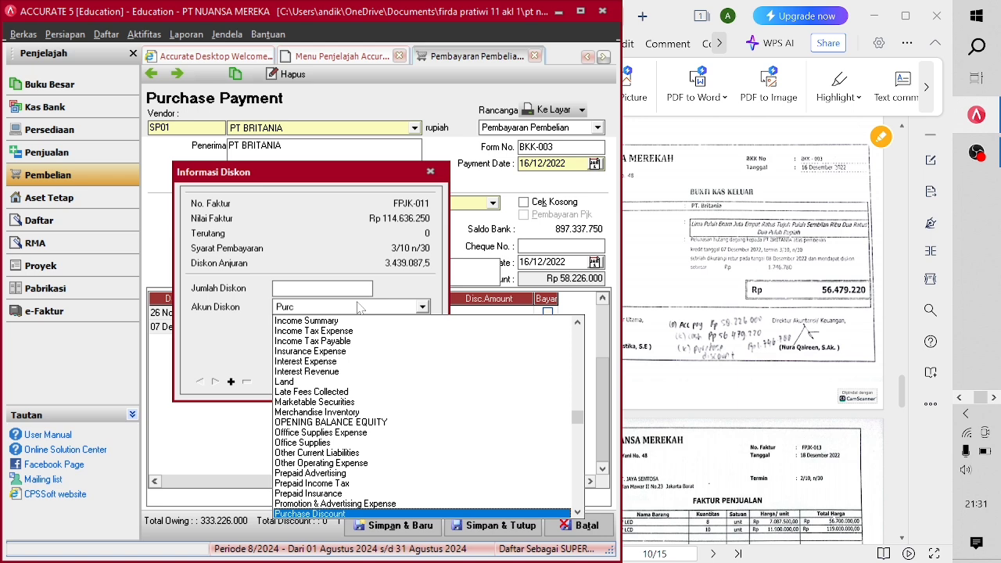
left_click(344, 514)
key("shift+Tab")
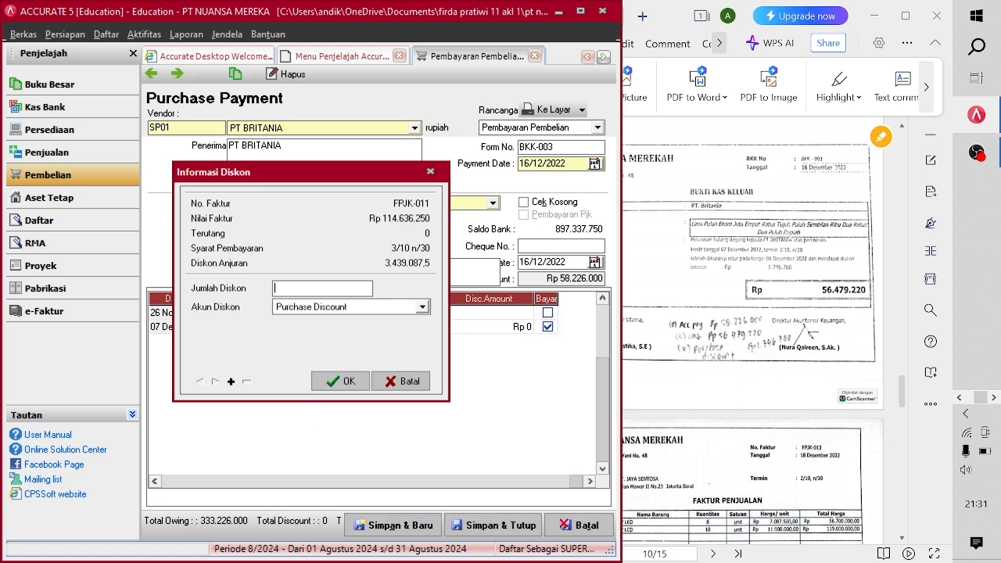
- Apply a discount amount of 1.746.780 to the invoice, and save and close the purchase payment
type("1.")
type("7")
type("46.")
type("780")
key("Tab")
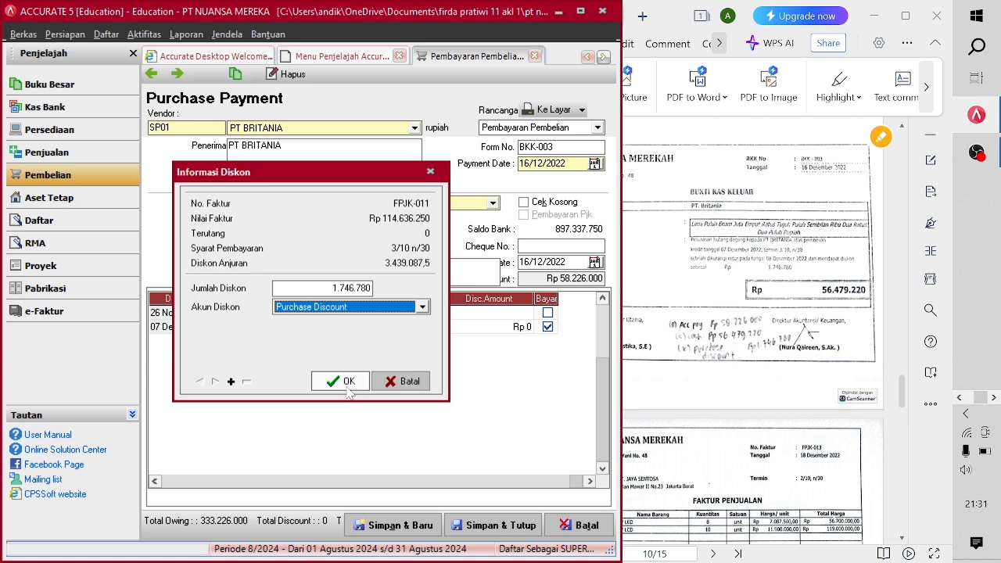
left_click(349, 390)
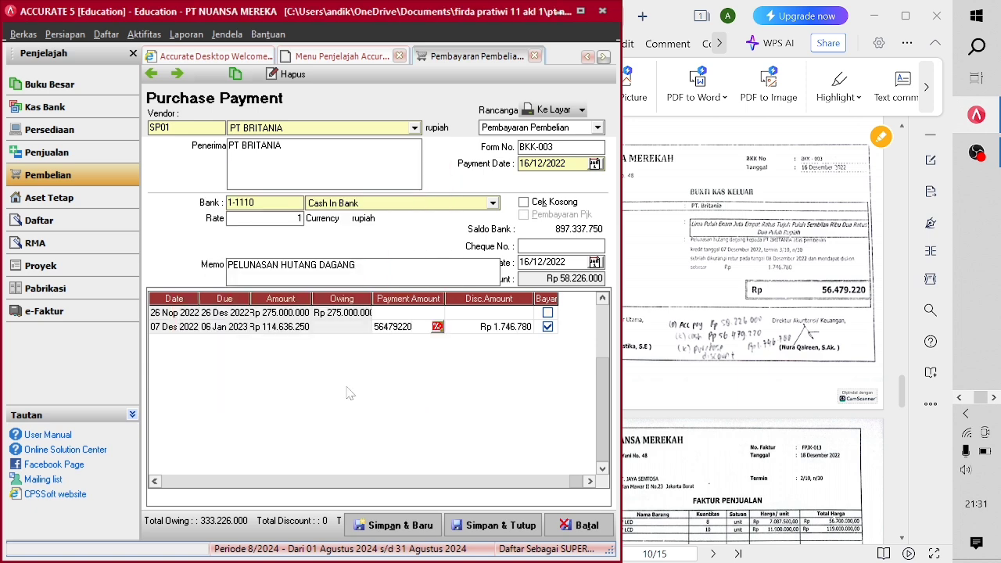
key("Tab")
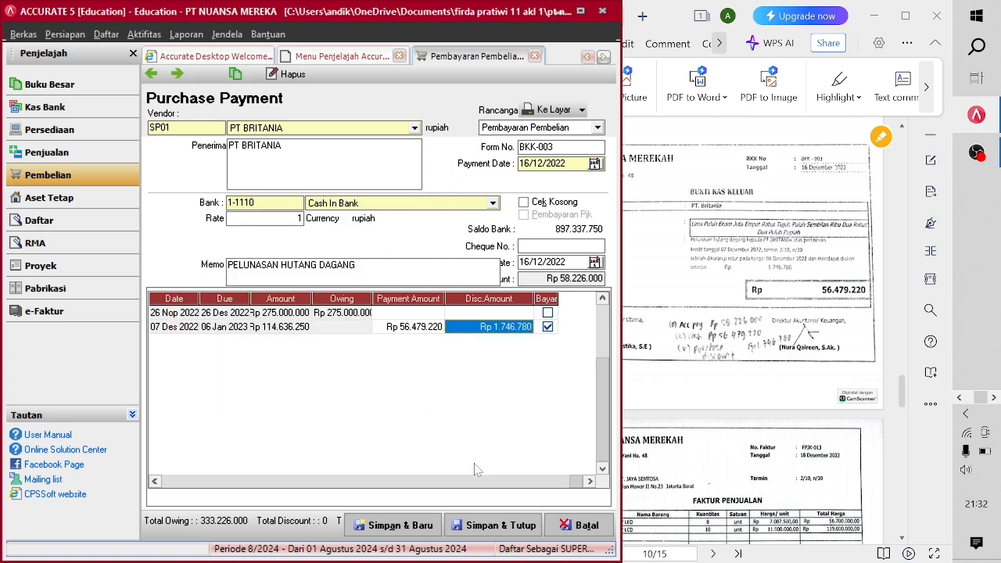
left_click(480, 536)
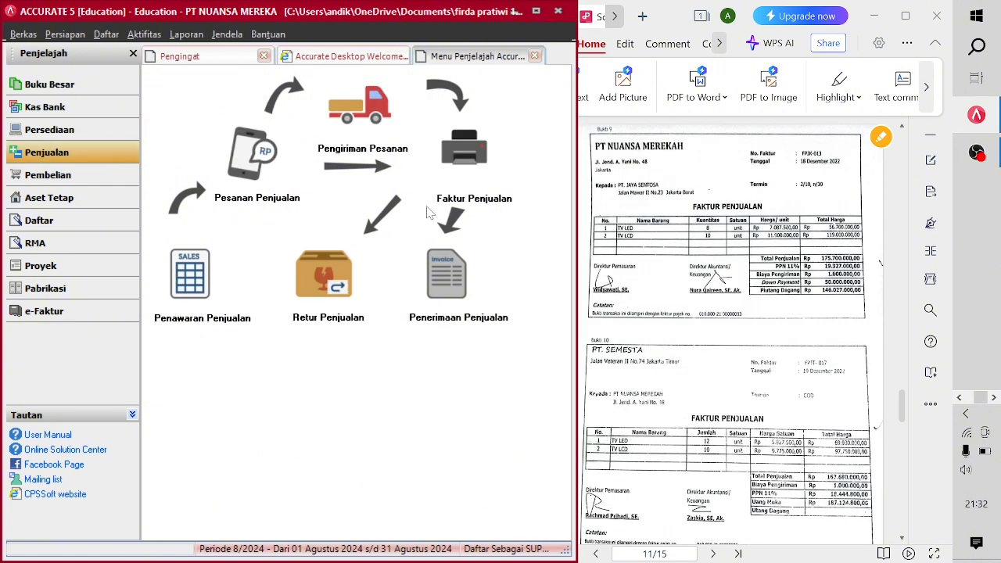
- Start a new sales invoice and set its invoice date to 18/12/2022
left_click(445, 195)
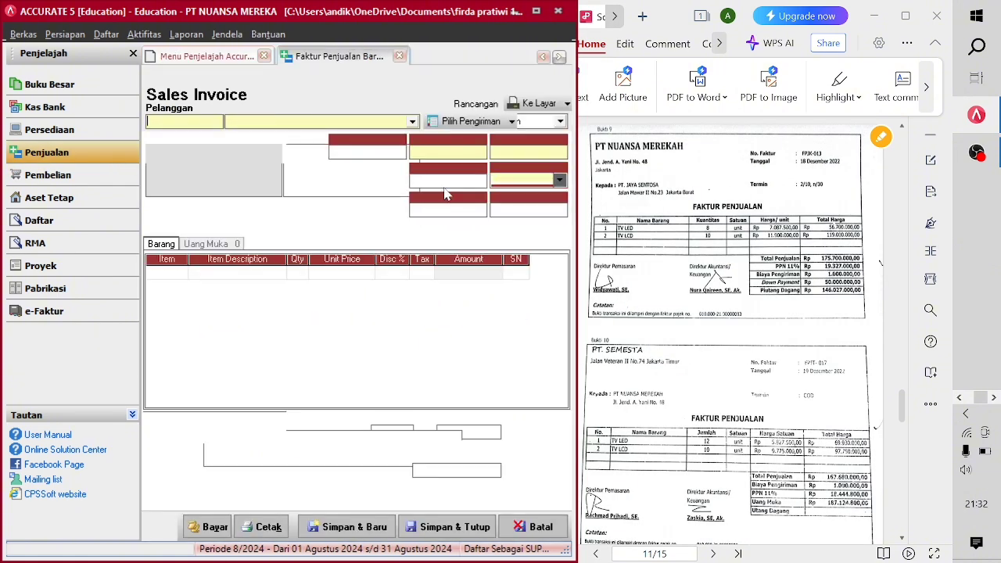
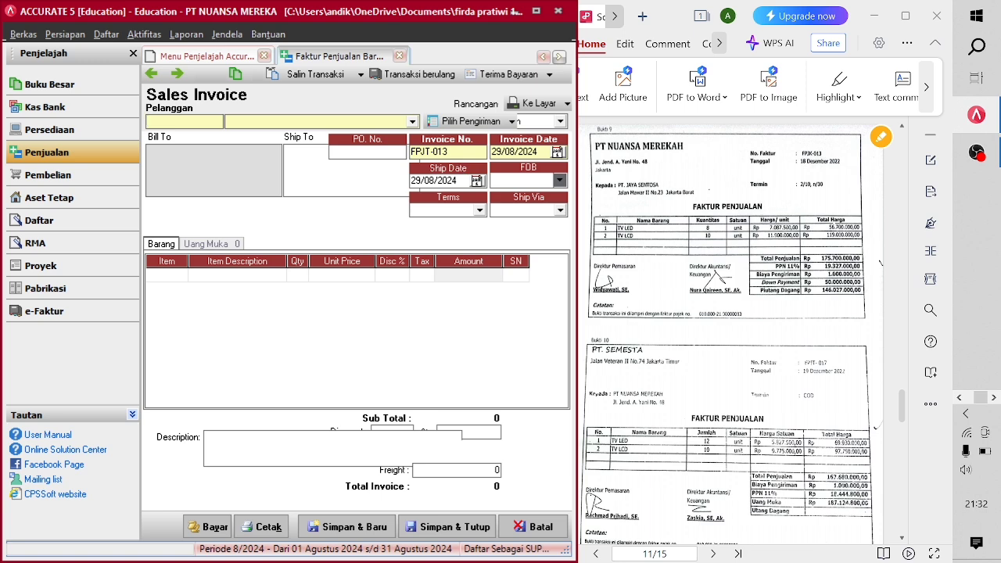
left_click_drag(449, 151, 413, 147)
left_click(430, 152)
key("BackSpace")
key("BackSpace")
key("BackSpace")
key("BackSpace")
key("BackSpace")
key("BackSpace")
key("BackSpace")
key("BackSpace")
key("BackSpace")
key("BackSpace")
type("18/12/2022")
key("Tab")
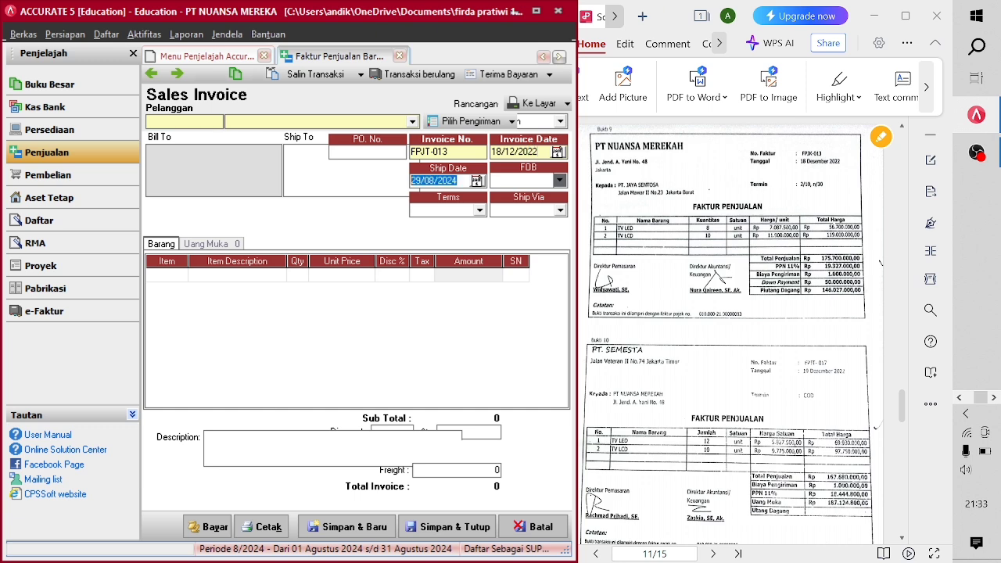
- Set the sales invoice's ship date to 18/12/2022 and choose PT JAYA SENTOSA as the customer
type("18")
type("122022")
left_click(272, 125)
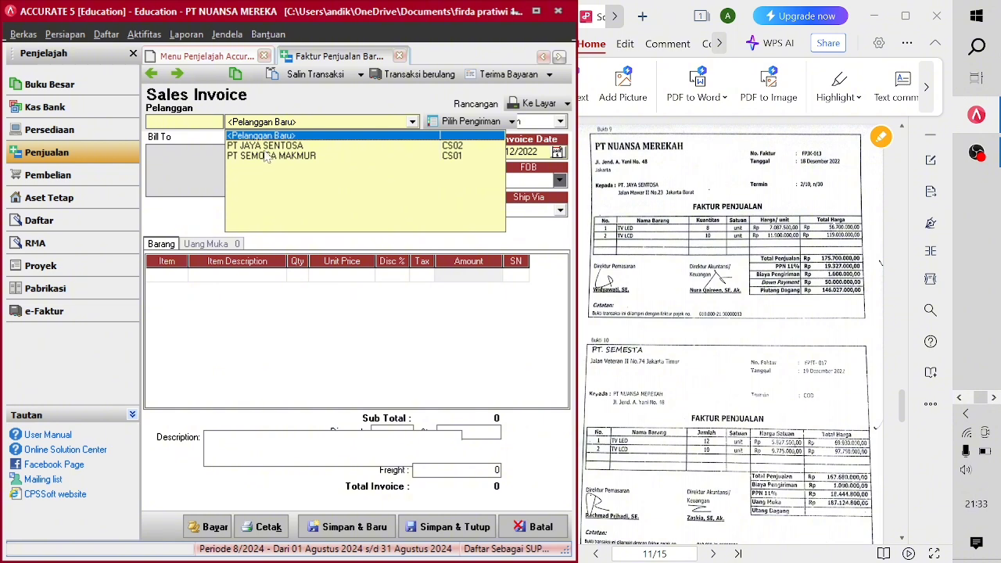
left_click(266, 146)
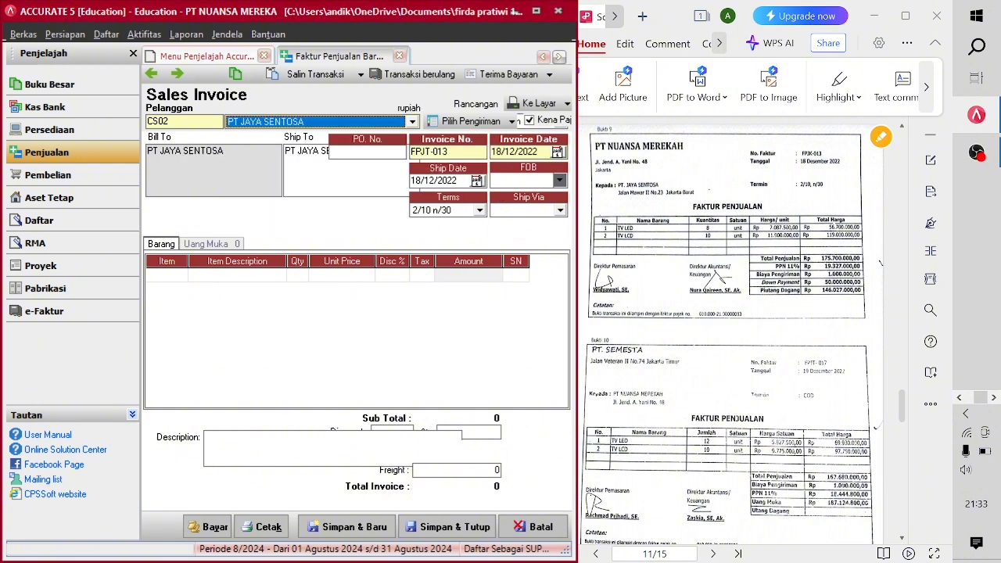
- Add item A, TV LED, to the sales invoice with quantity 8 and unit price 7.087.500
double_click(173, 278)
double_click(370, 184)
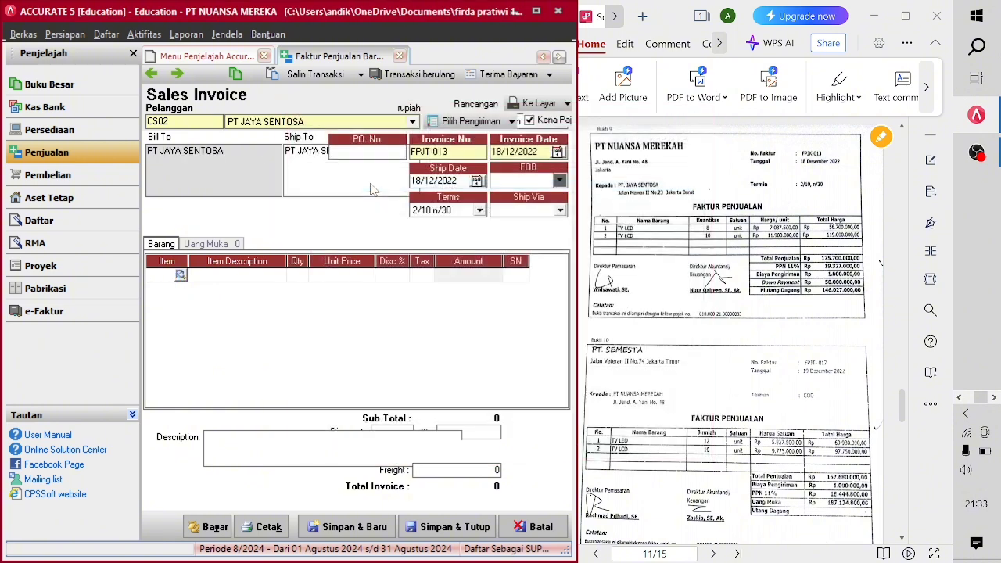
left_click(299, 275)
left_click(299, 276)
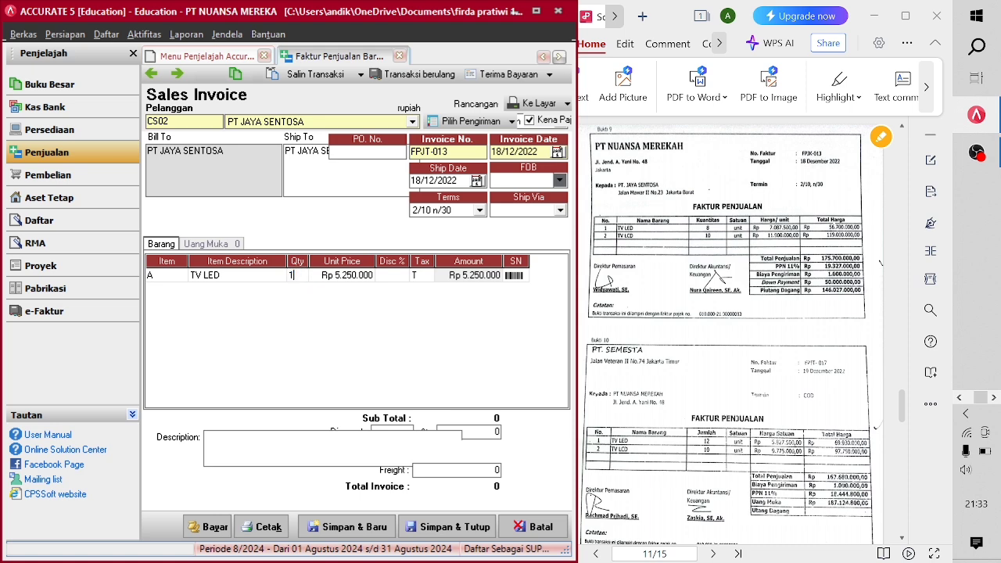
type("8")
left_click(334, 279)
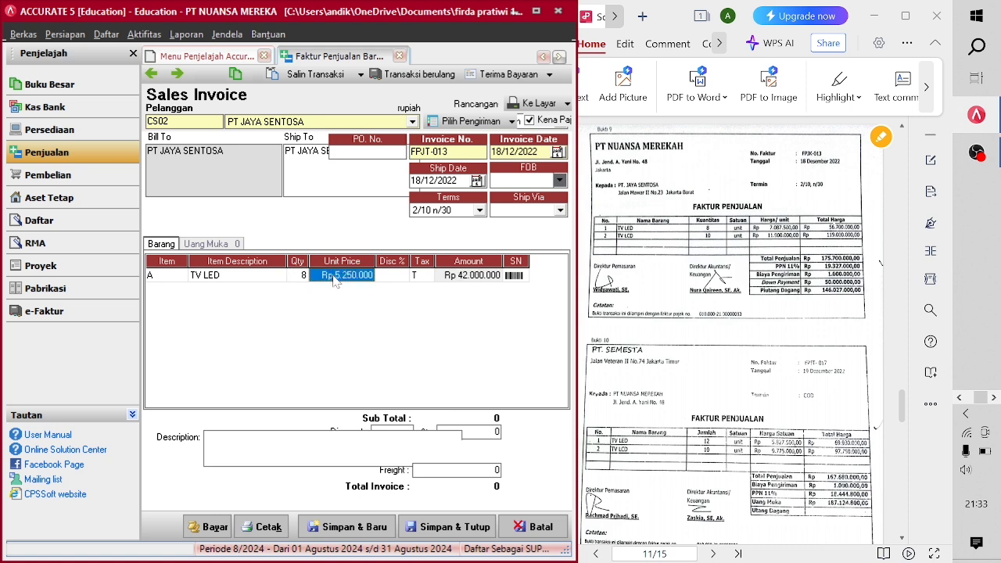
type("7.087")
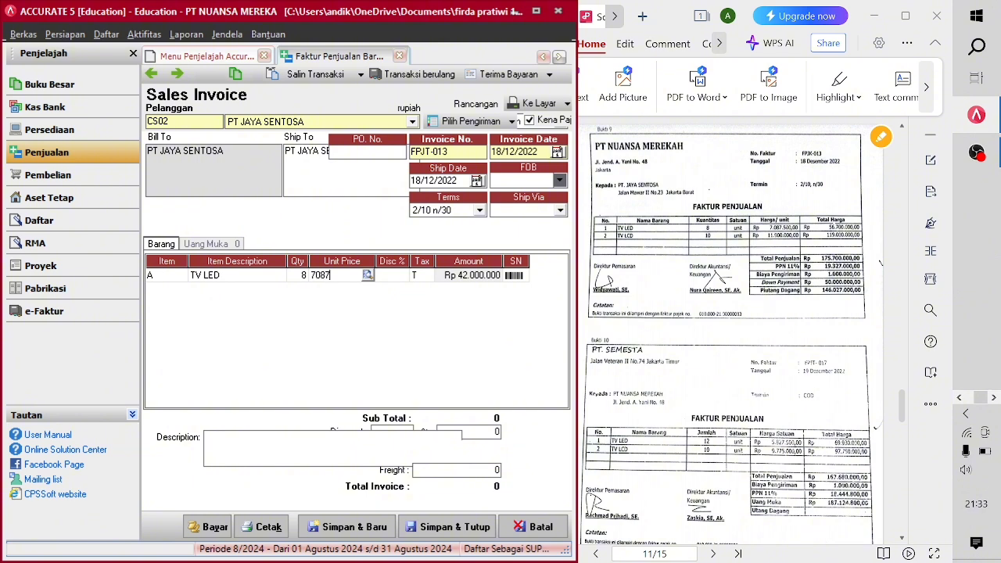
type(".500")
key("Return")
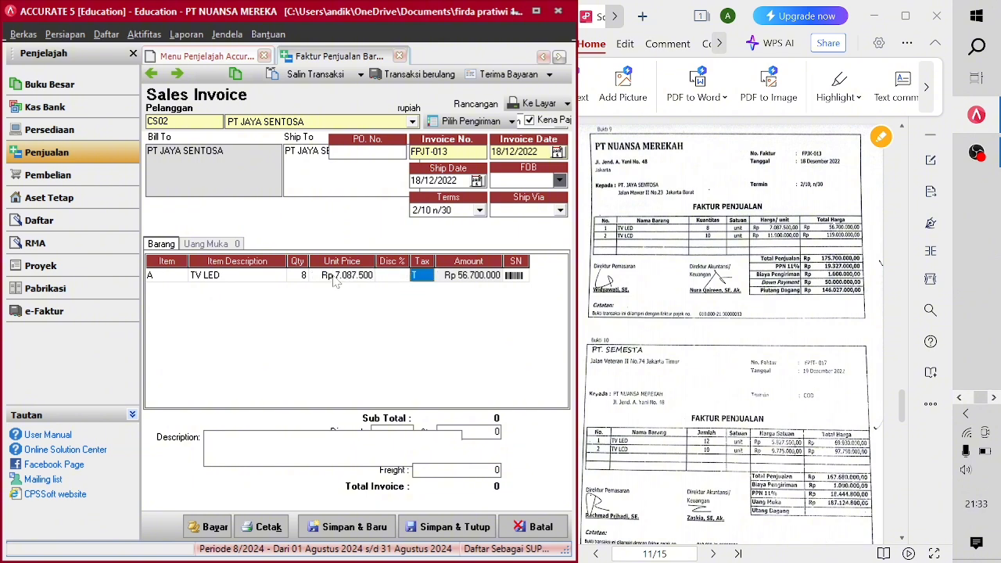
key("Return")
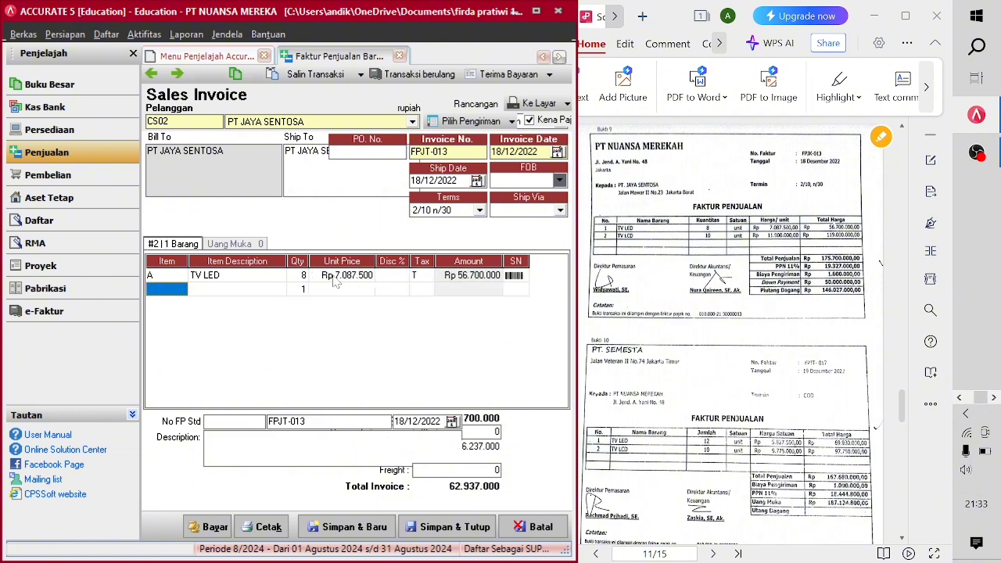
- Add item B, TV LCD, to the sales invoice with quantity 10 and unit price 11.900.000
left_click(168, 290)
left_click(180, 289)
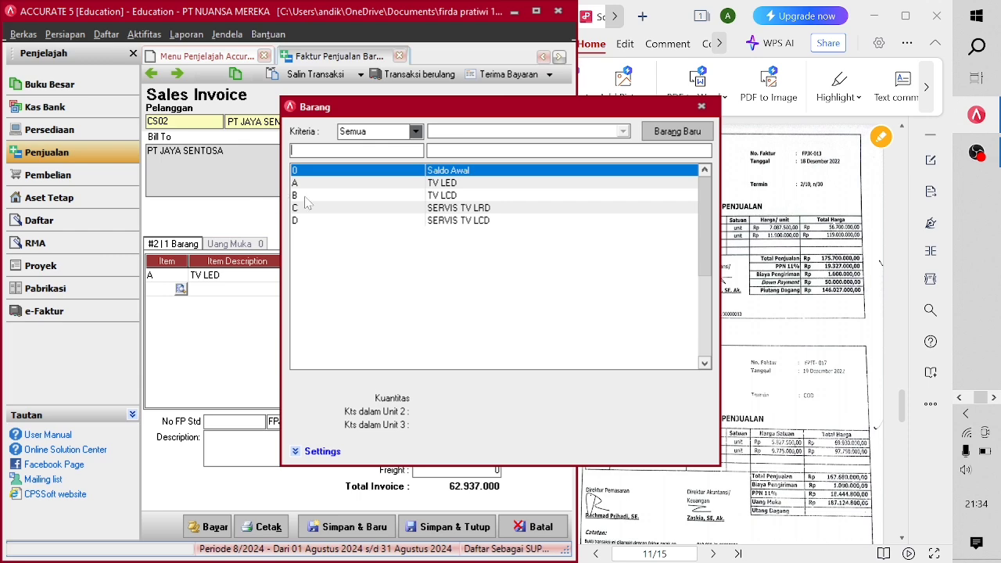
double_click(307, 194)
double_click(286, 290)
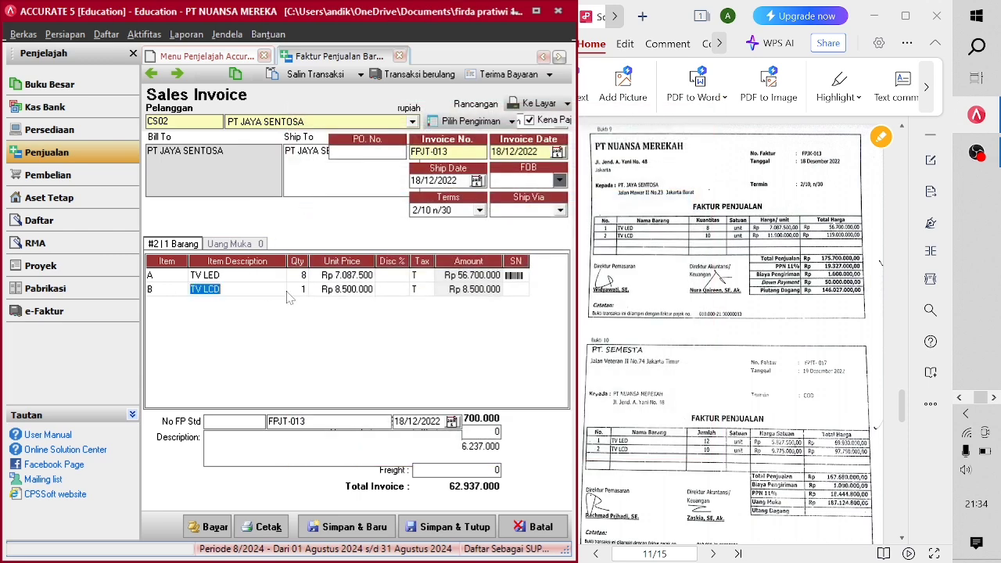
double_click(297, 291)
type("0")
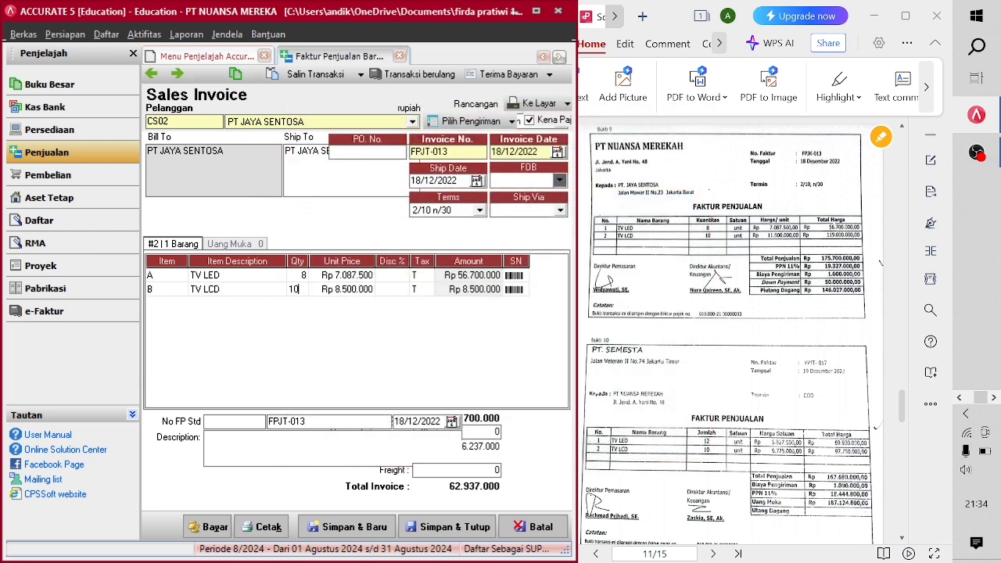
key("Tab")
type("11")
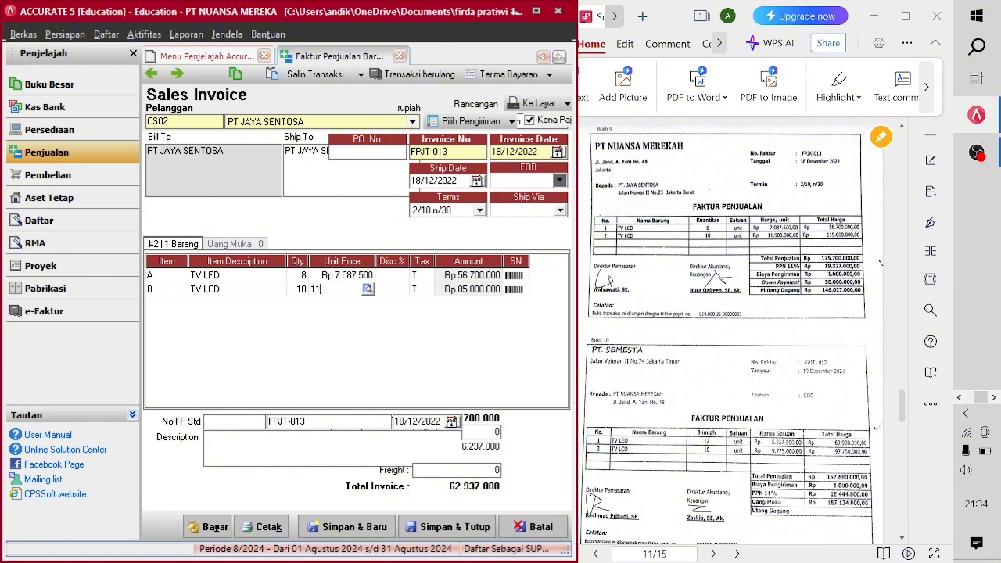
type(".900.000")
key("Tab")
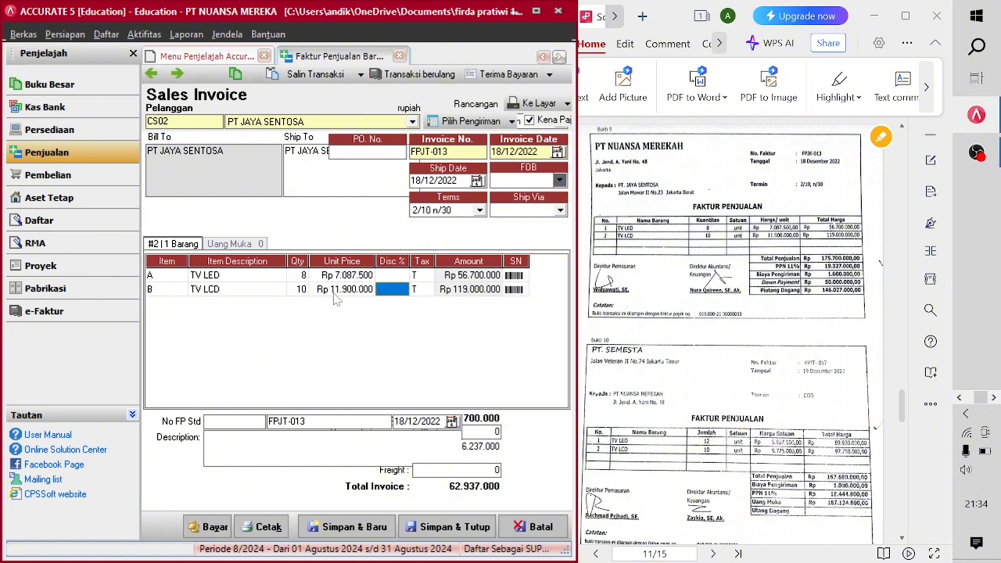
key("Tab")
key("Tab")
key("Tab")
left_click(334, 294)
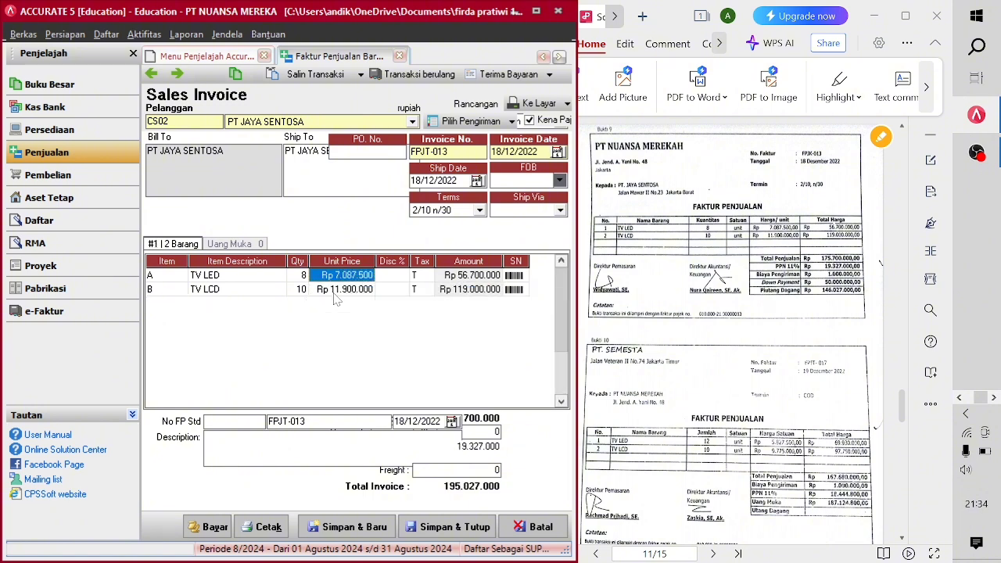
- Set the sales invoice's freight to 1.000.000 and enter the description FAKTUR PENJUALAN
left_click(457, 470)
key("BackSpace")
type("1")
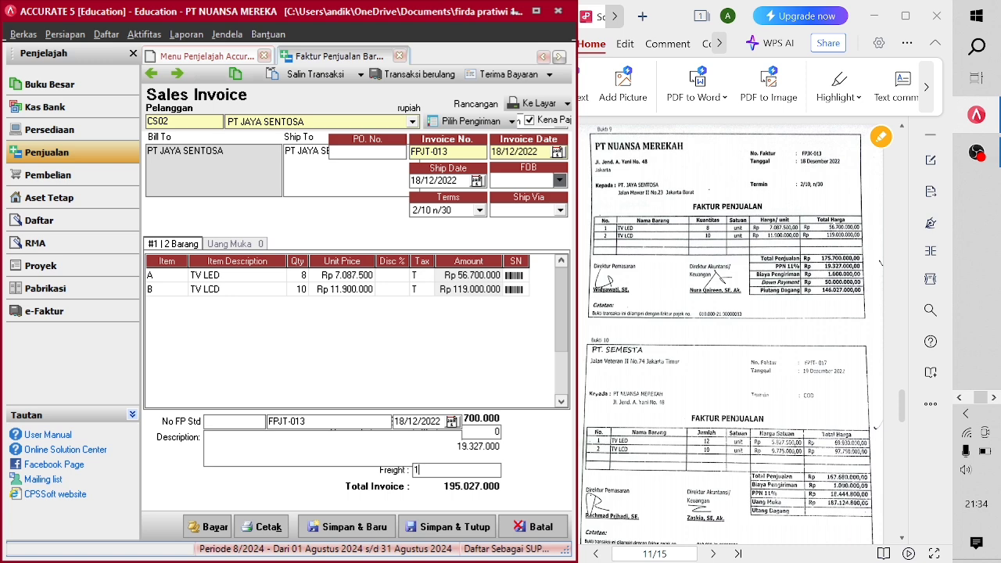
type(".000.000")
key("Tab")
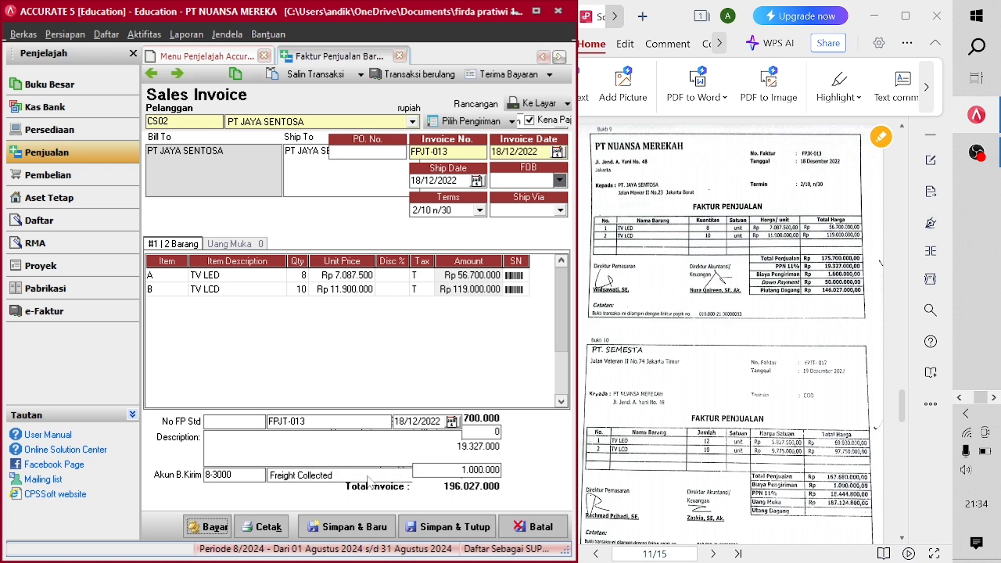
left_click(206, 437)
type("FAKTUR PENJUALAN")
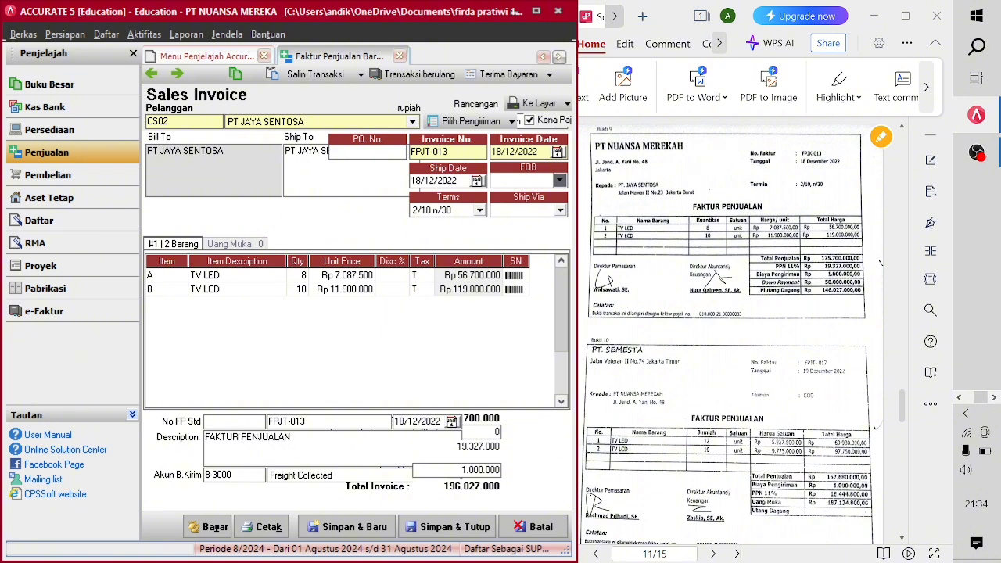
key("Tab")
- Open a customer receipt from the invoice, set its payment and cheque dates to 18/12/2022, and enter the memo PENERIMAAN UANG MUKA
left_click(215, 527)
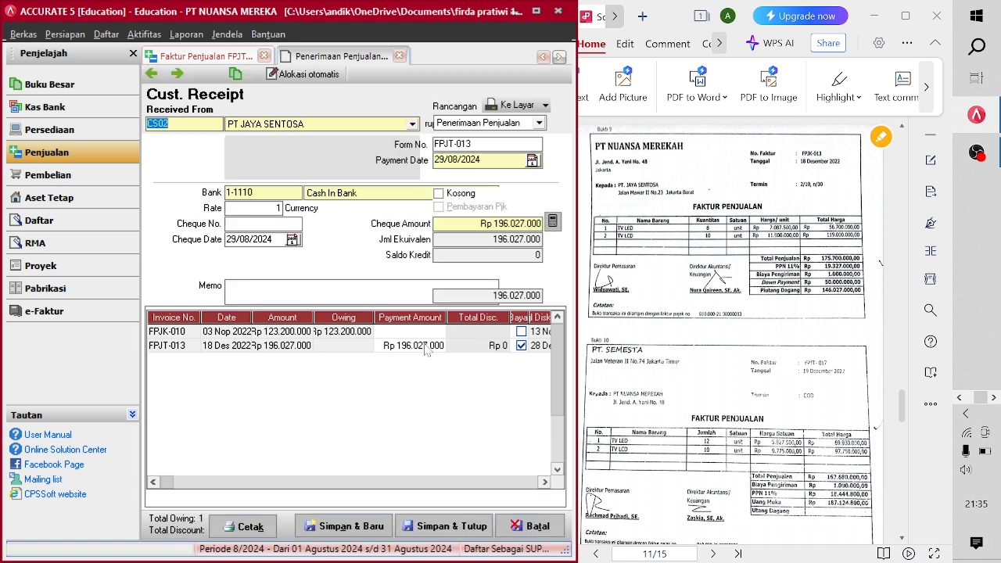
left_click(436, 160)
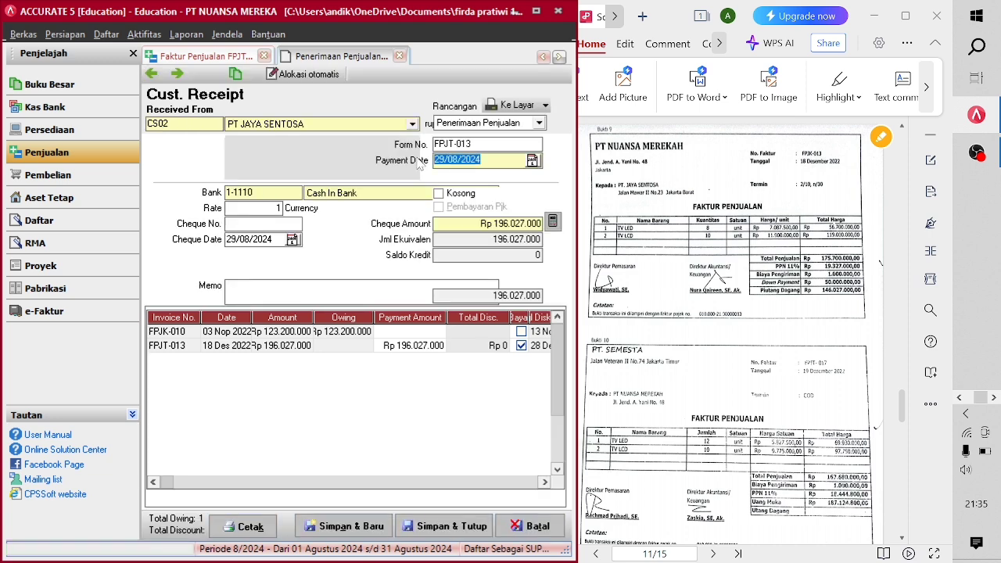
type("18/12/2022")
key("Tab")
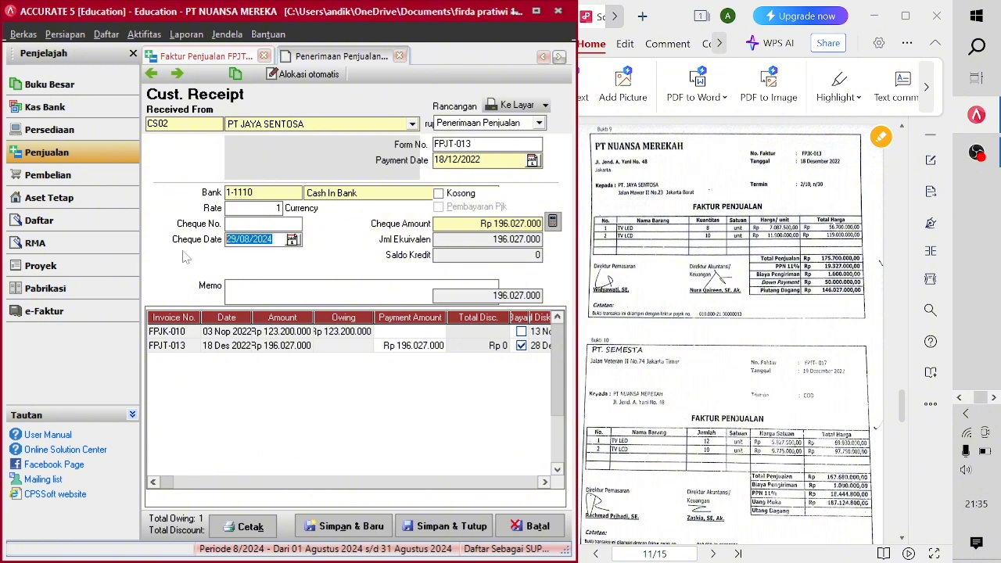
type("18/12/2022")
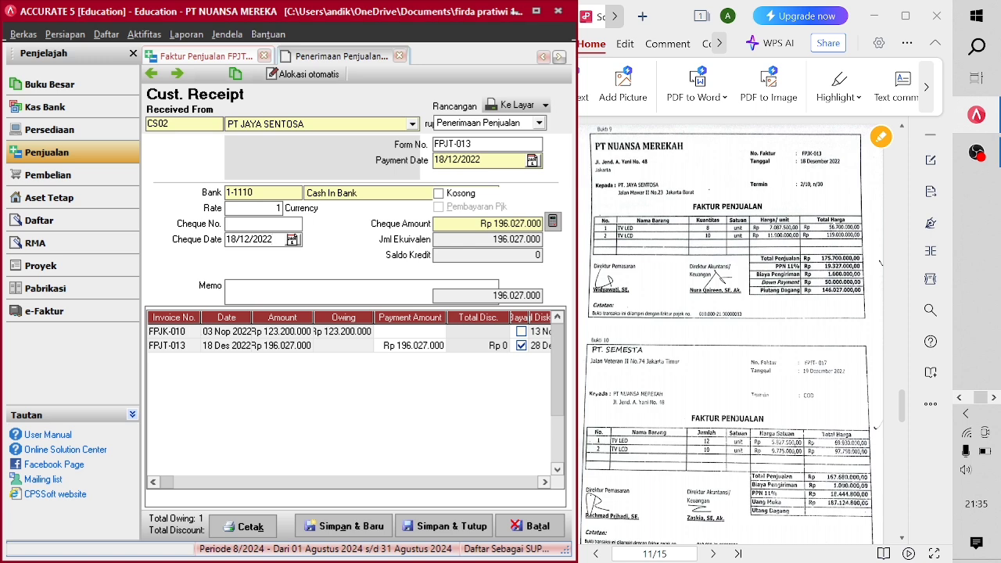
key("Tab")
type("PENERIMAAN UANG MUKA")
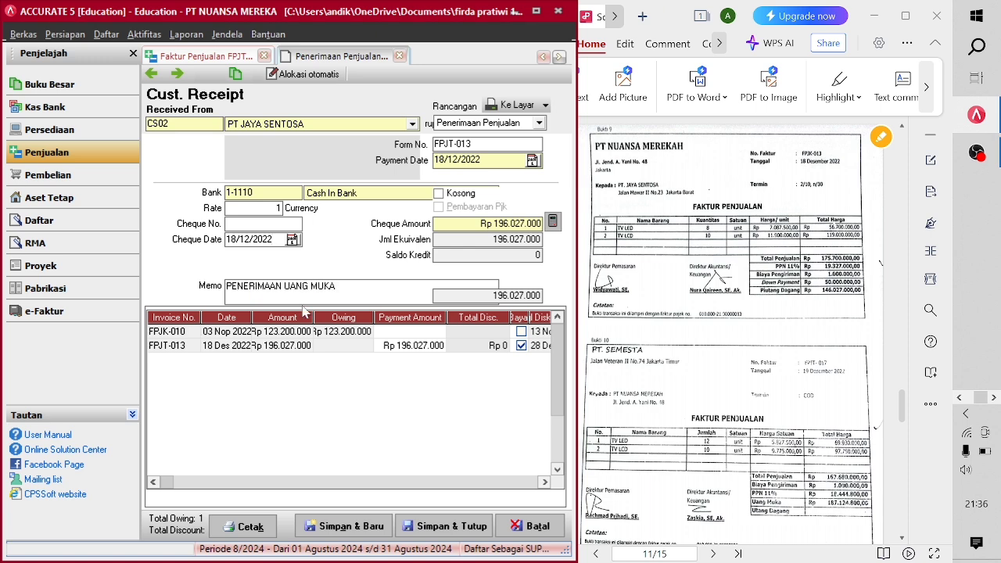
- Change the payment amount for invoice FPJT-013 to 50.000.000
left_click(396, 346)
left_click(433, 347)
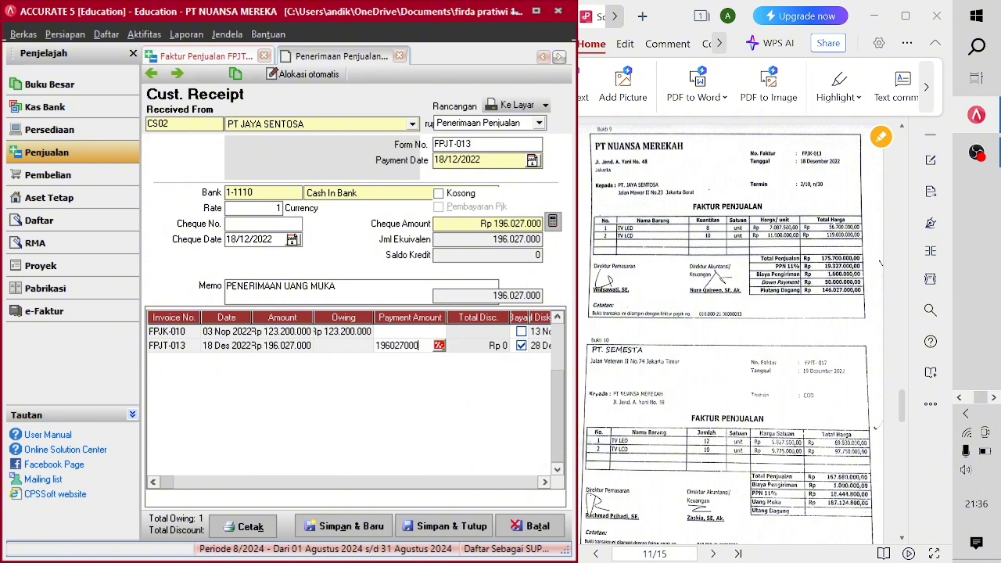
key("BackSpace")
key("BackSpace")
key("BackSpace")
key("BackSpace")
key("BackSpace")
key("BackSpace")
key("BackSpace")
key("BackSpace")
key("BackSpace")
type("50000000")
key("Tab")
key("Tab")
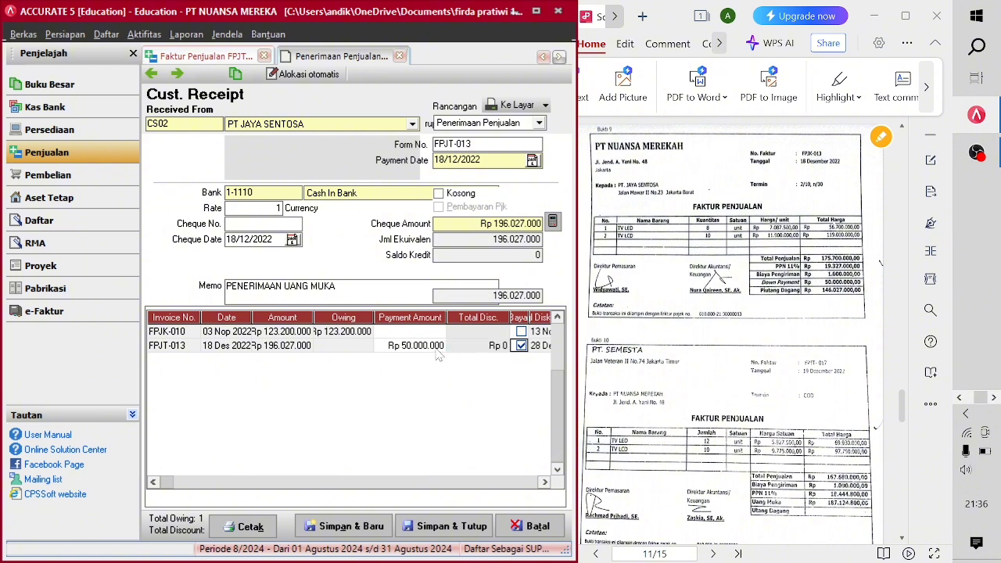
key("Tab")
key("Tab")
key("Tab")
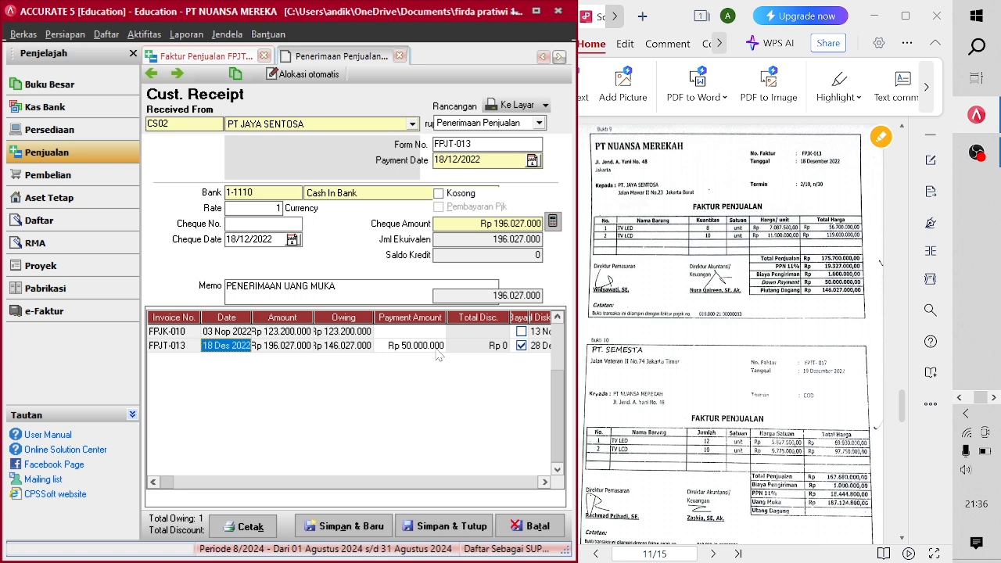
- Recalculate the receipt's cheque amount from the allocated payment, and save and close both the receipt and the sales invoice
left_click(552, 223)
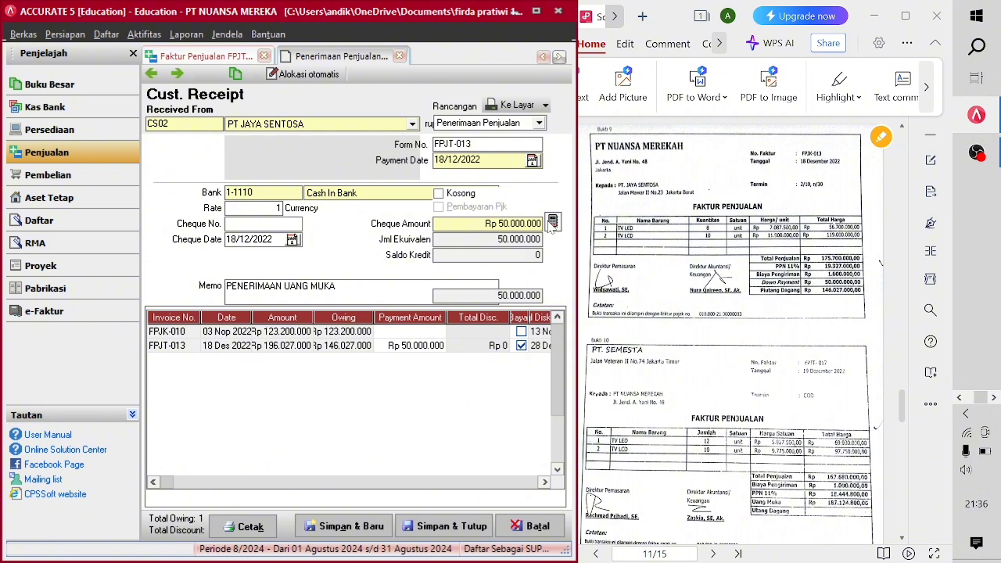
left_click(473, 525)
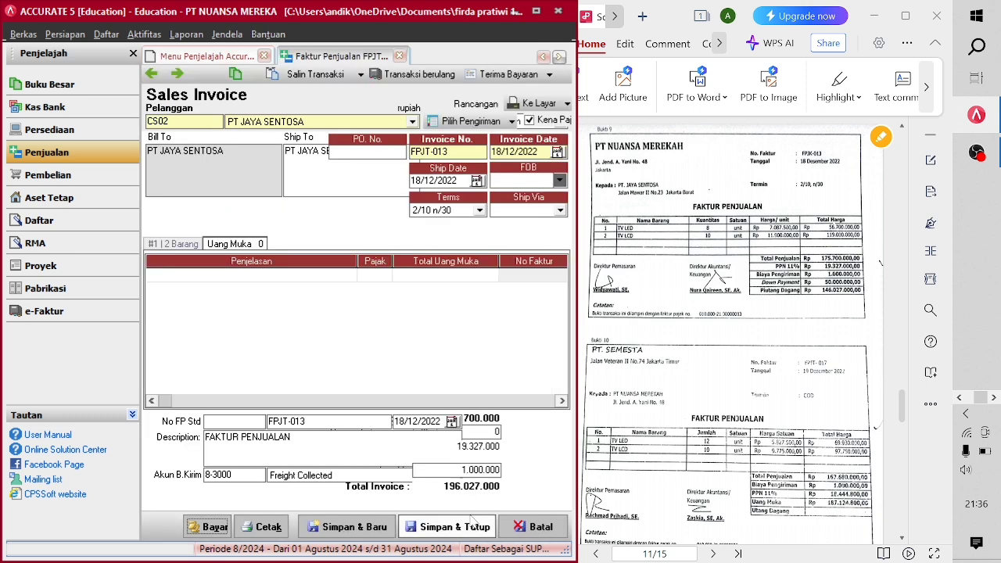
left_click(472, 527)
- Start a new purchase invoice for the Bukti 10 document and choose PT SEMESTA as the vendor
scroll(749, 359, "down", 5)
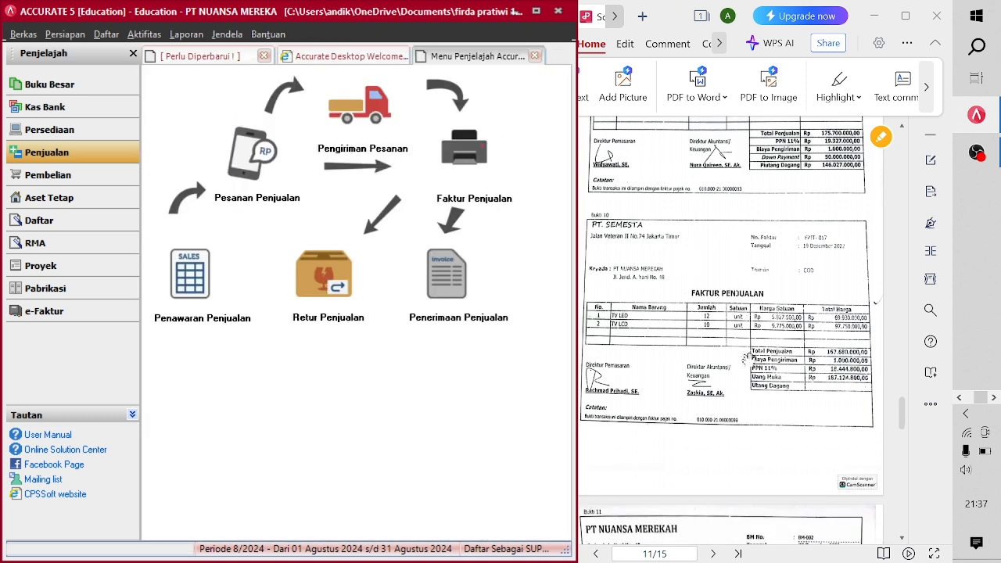
scroll(748, 359, "up", 1)
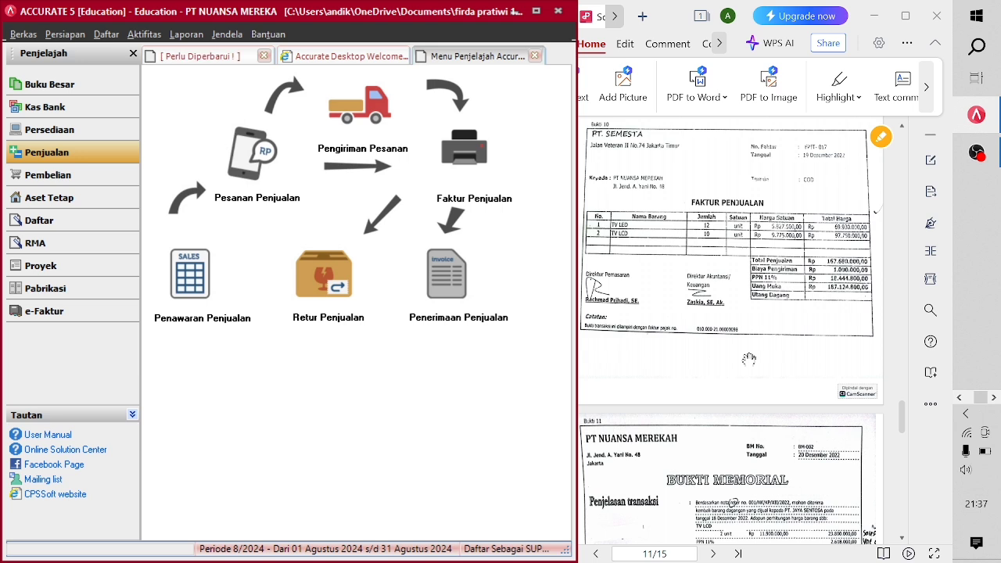
left_click(117, 179)
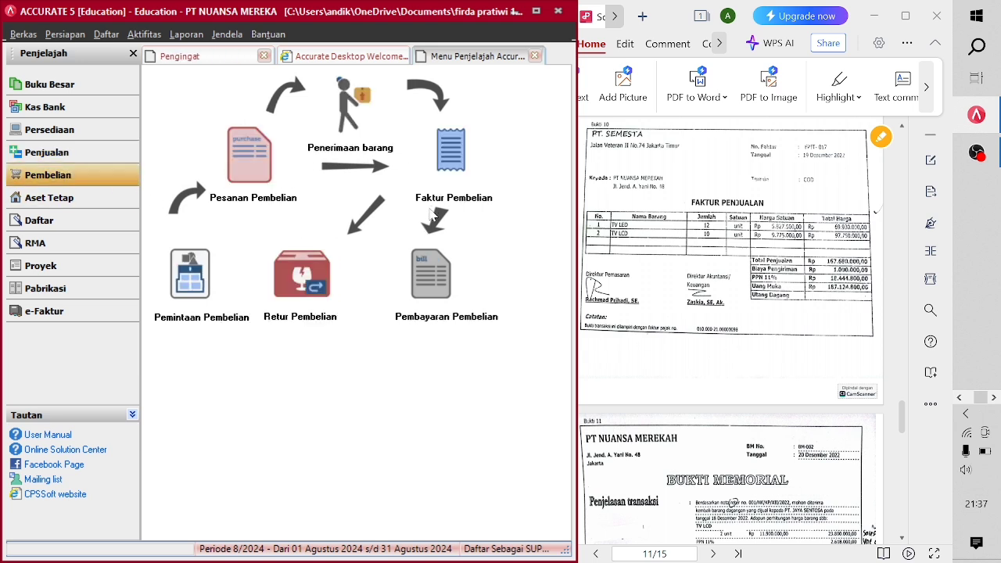
left_click(447, 182)
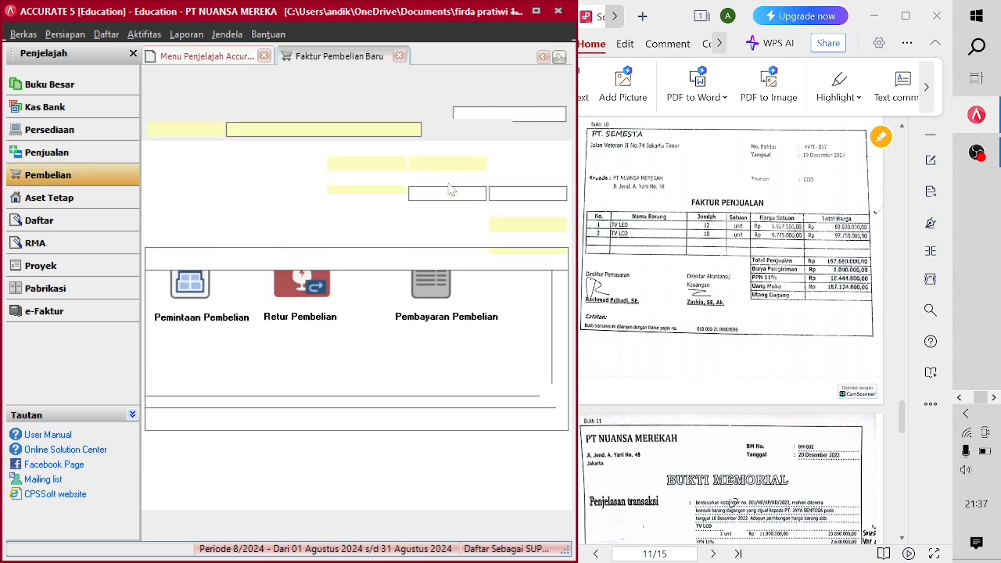
left_click(396, 131)
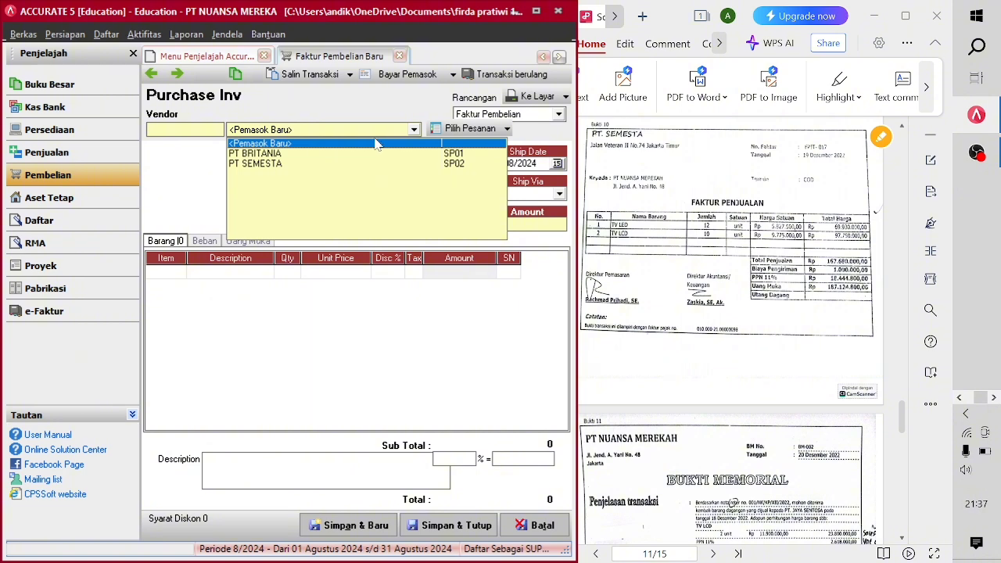
left_click(361, 166)
left_click(360, 166)
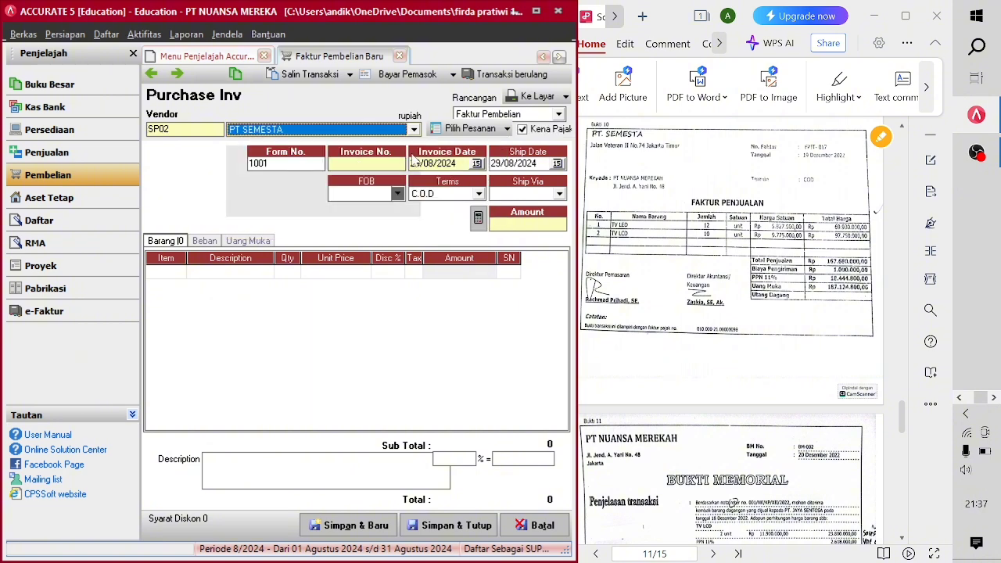
- Enter invoice number FPJKT-017 and set both the invoice date and ship date to 19/12/2022
left_click(366, 164)
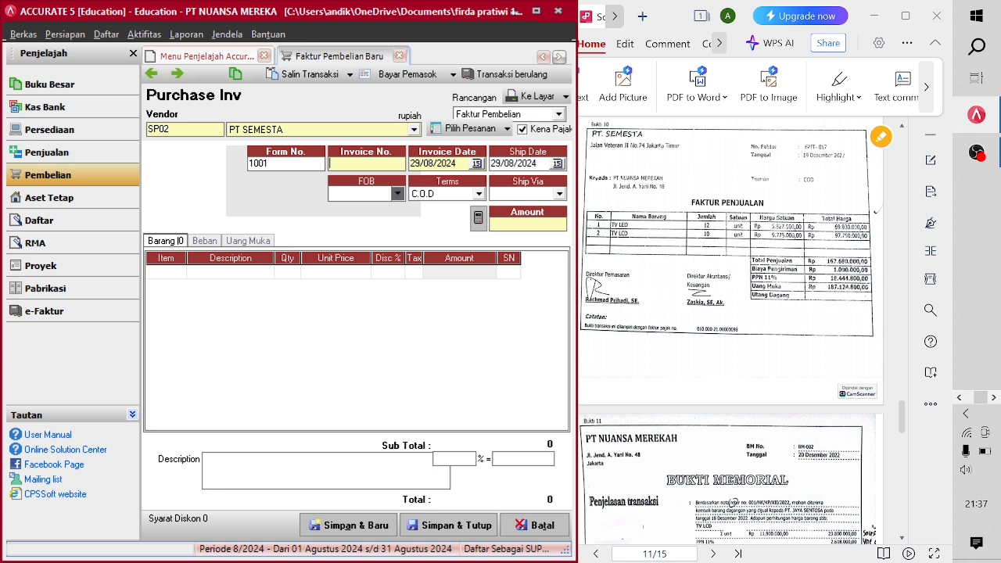
type("FPJKT-017")
key("Tab")
type("19122022")
key("Tab")
type("19/")
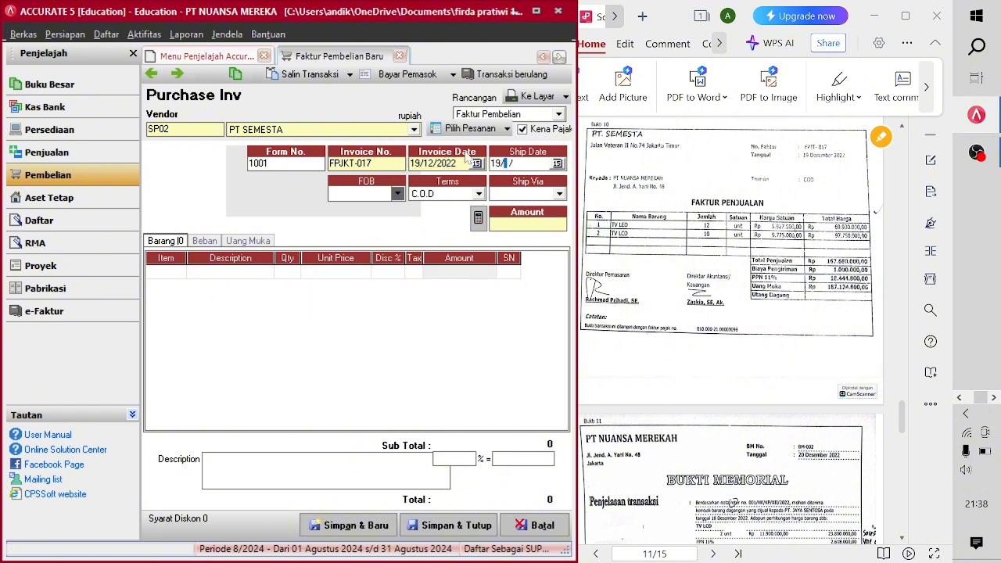
type("12/2022")
- Add TV LED to the purchase invoice's items with quantity 12 and unit price 5.827.500
left_click(179, 272)
left_click(179, 273)
left_click(381, 185)
double_click(381, 184)
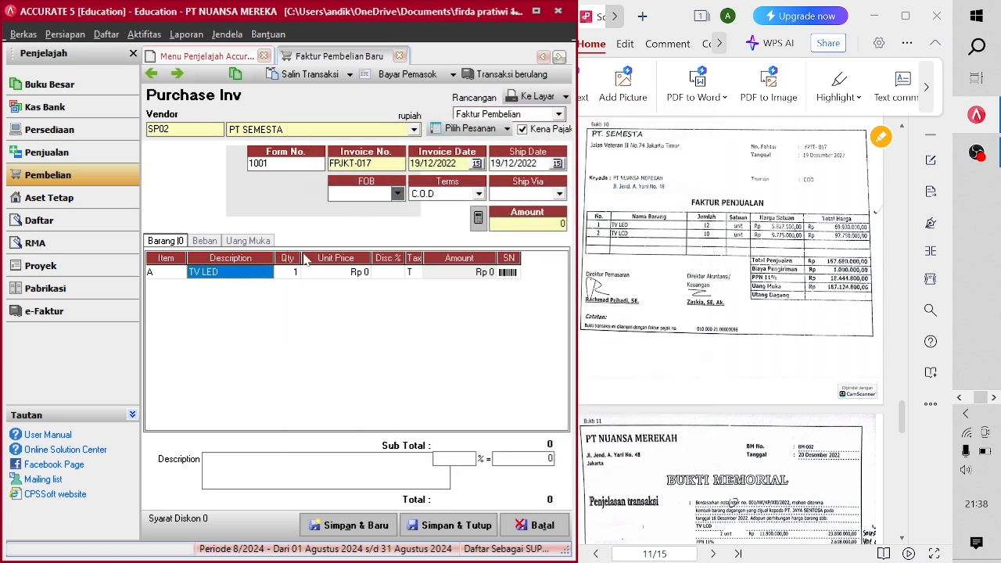
type("12")
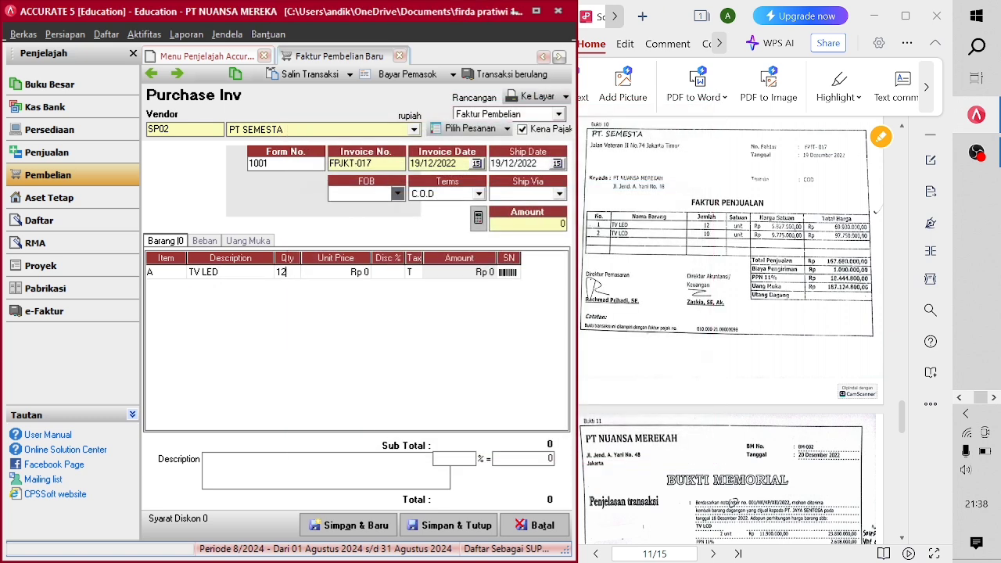
key("Tab")
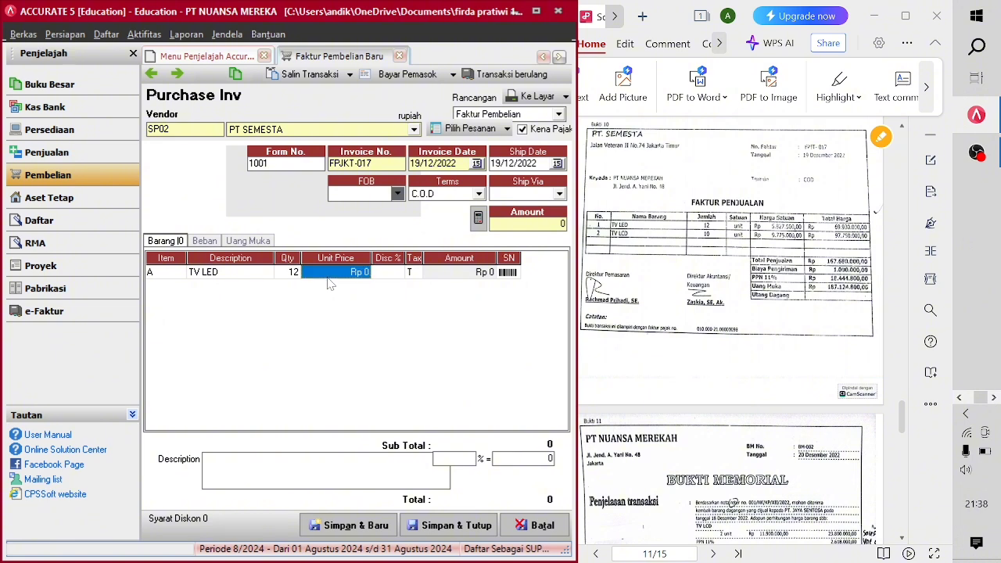
type("5.8")
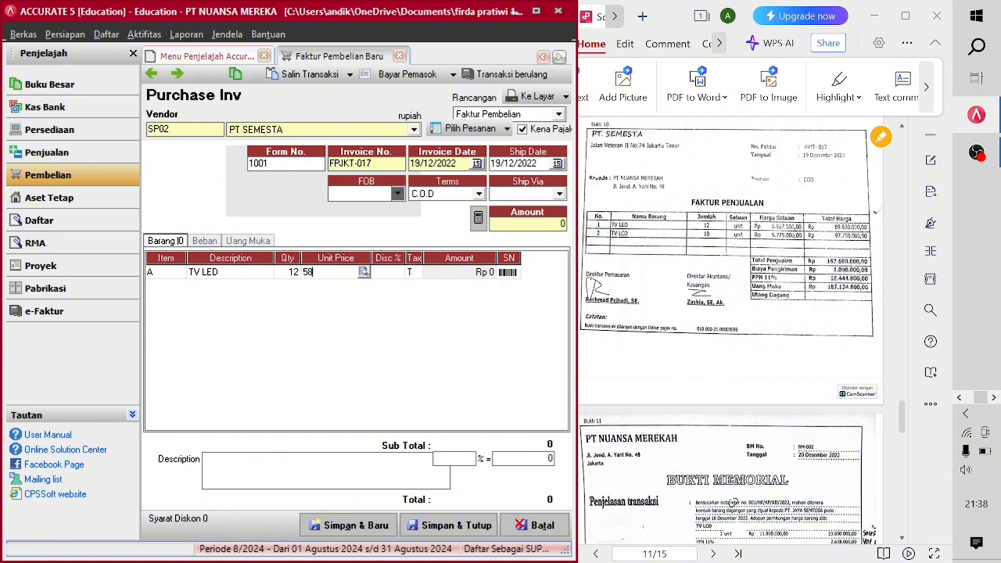
type("27.")
type("500")
key("Tab")
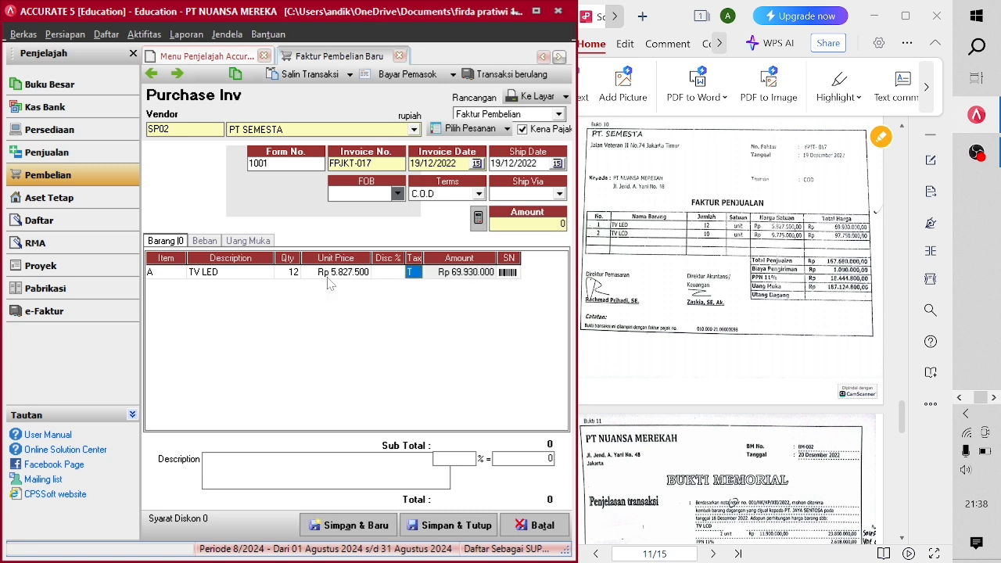
key("Tab")
key("Tab")
- Add TV LCD as the second item with quantity 10 and unit price 9.775.000
left_click(179, 287)
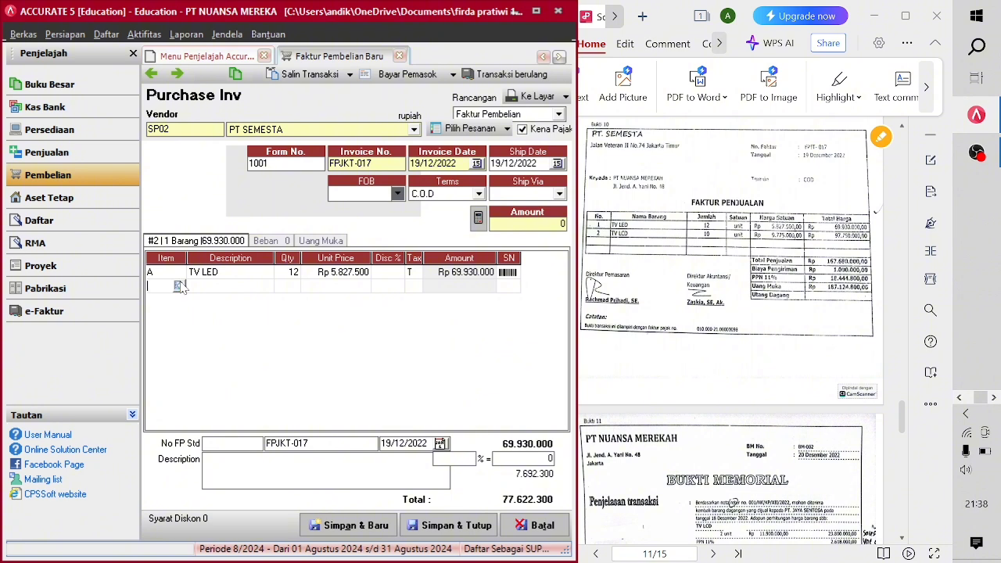
left_click(179, 286)
key("Escape")
left_click(286, 288)
type("1")
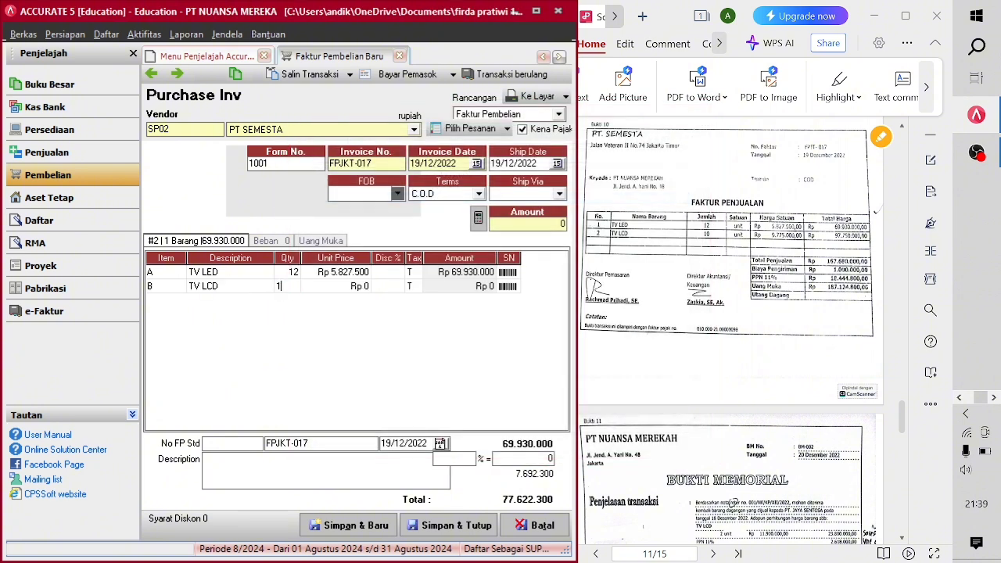
type("0")
key("Tab")
type("9.775.000")
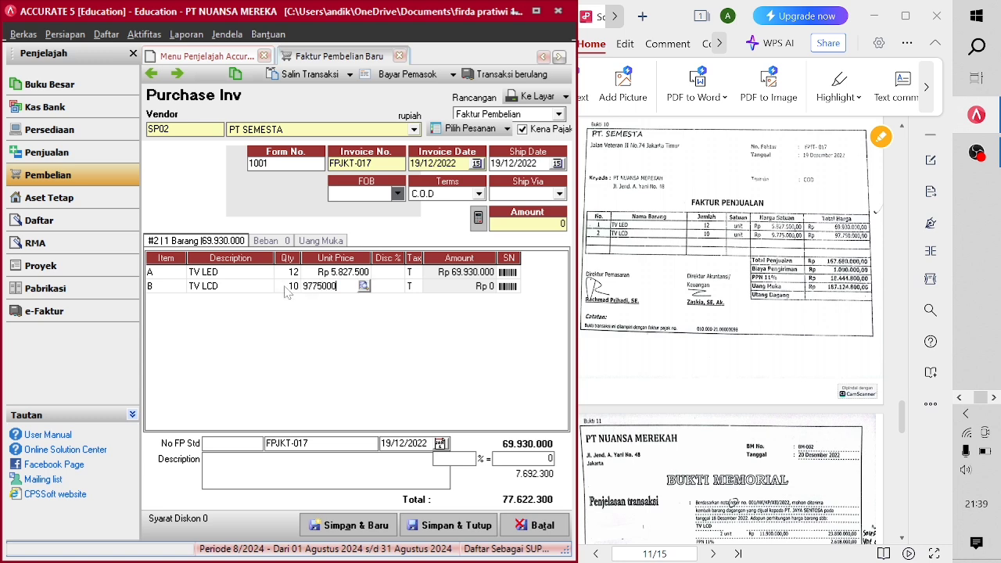
key("Tab")
key("Tab")
key("Tab")
key("Tab")
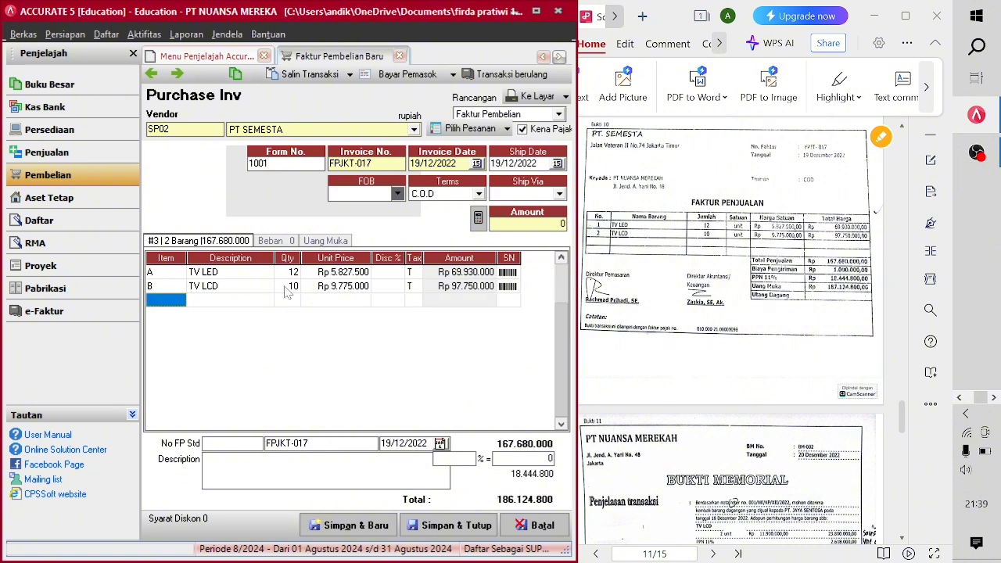
- Enter FAKTUR PEMBELIAN as the purchase invoice's description
left_click(313, 467)
type("FA")
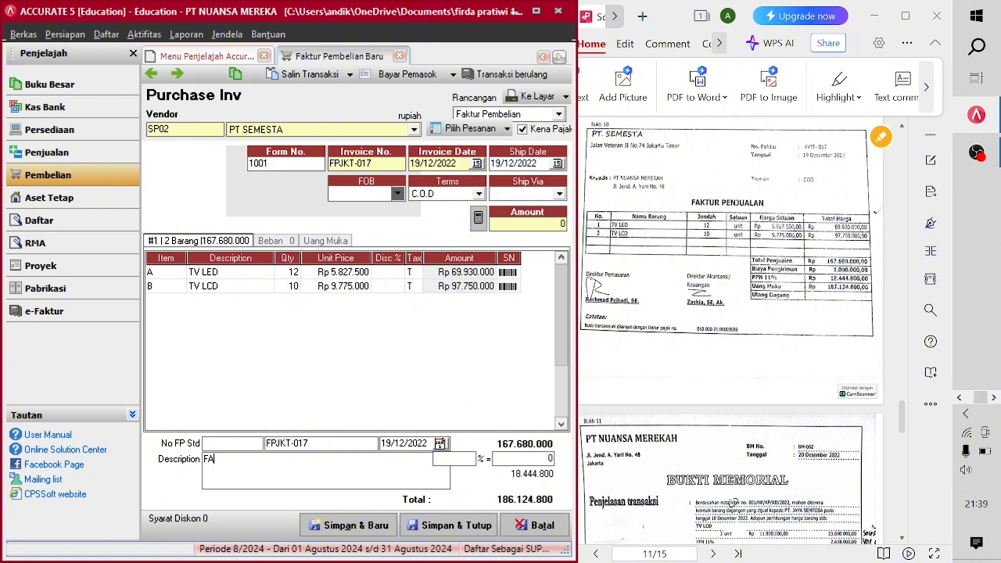
type("KTUR PEMBELIAN")
- Add the delivery cost to the invoice's expenses using account Freight Paid with an amount of 1.000.000
left_click(277, 241)
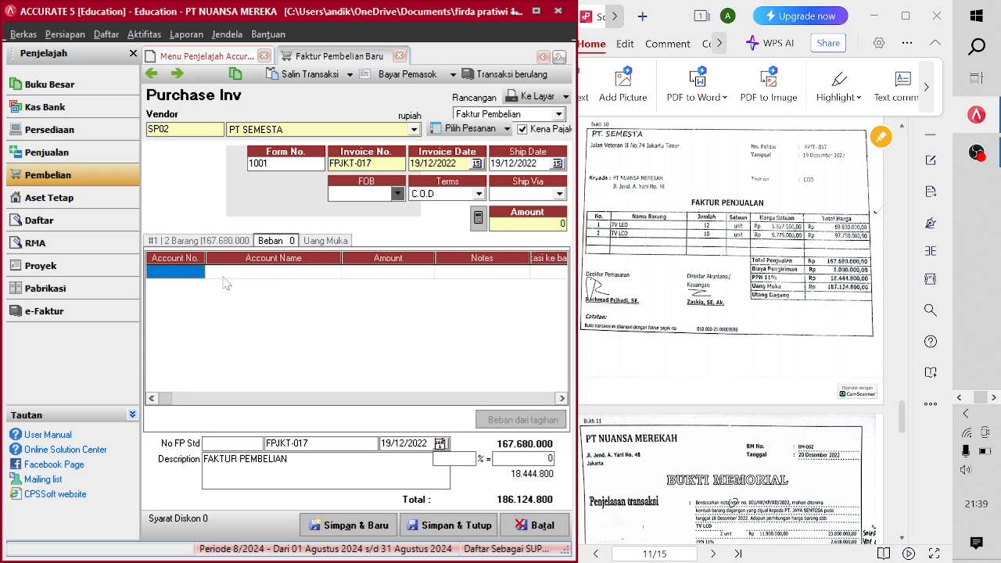
left_click(195, 275)
left_click(198, 272)
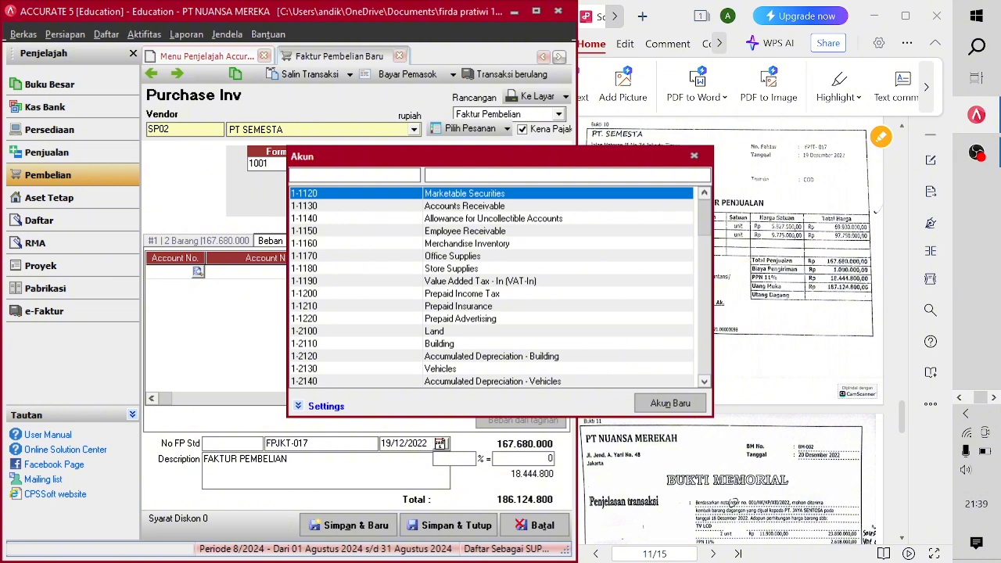
type("FRE")
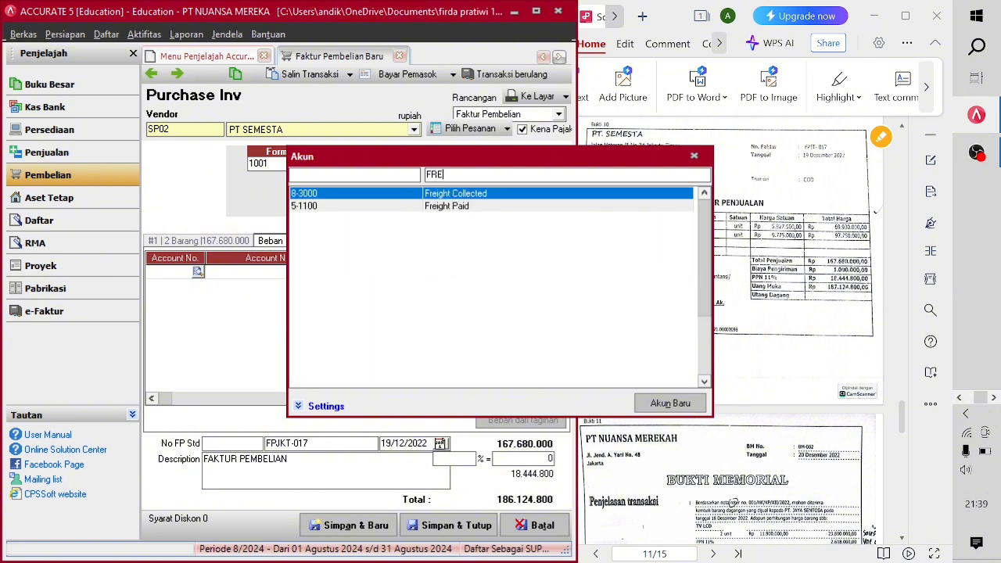
double_click(458, 212)
left_click(402, 277)
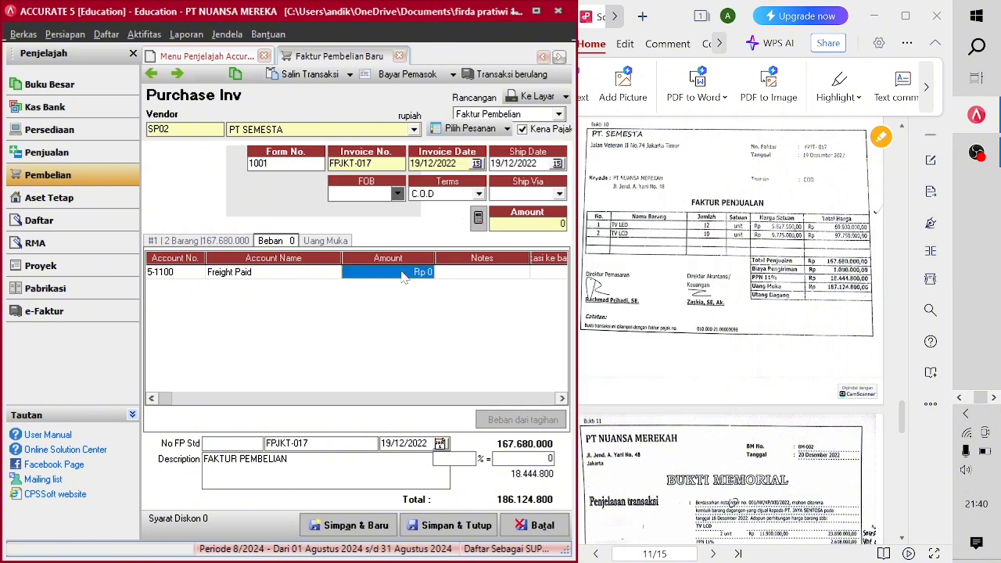
left_click(403, 277)
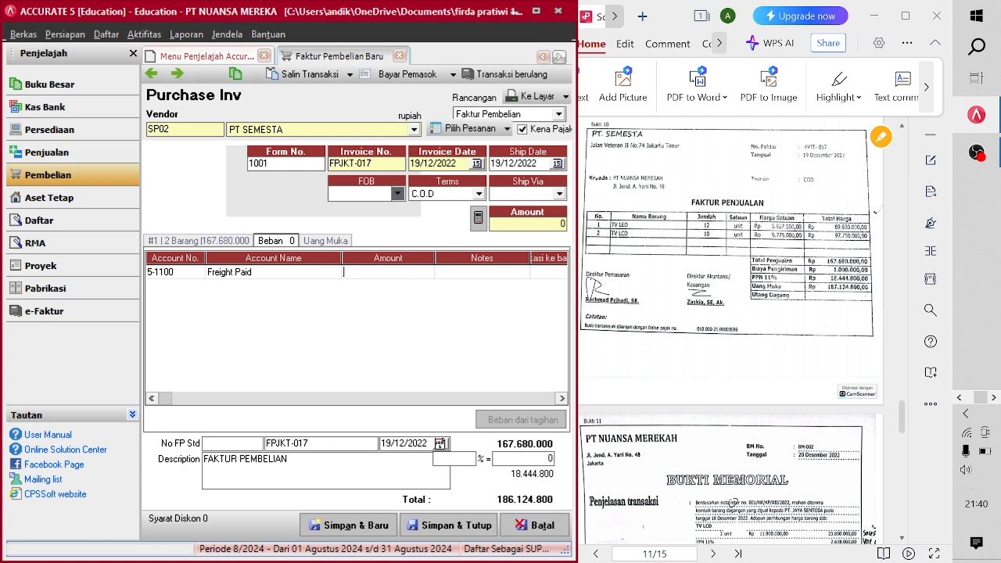
type("1000000")
key("Return")
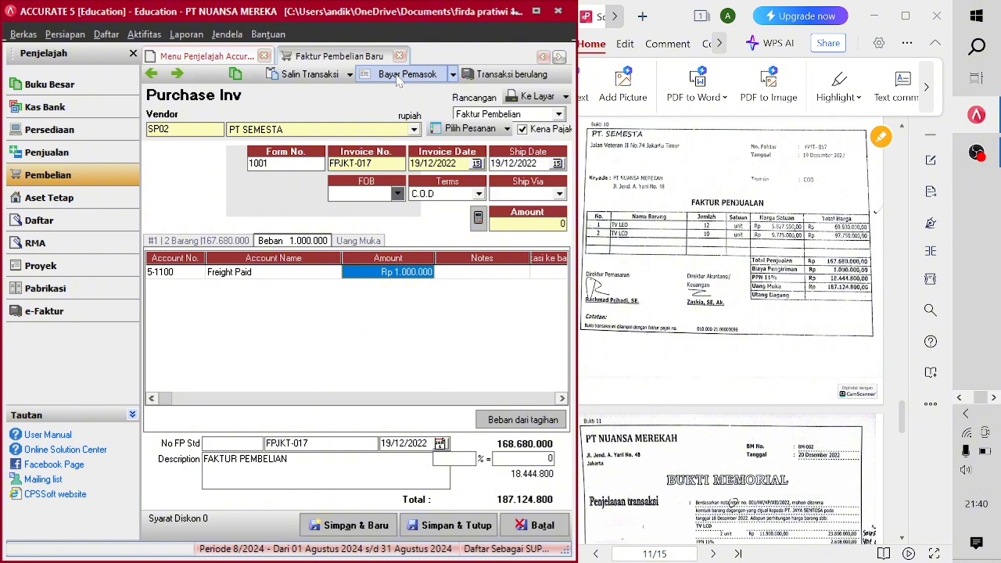
- Open a supplier payment from the invoice, enter the memo PENERIMAAN UANG MUKA and set the payment date to 19/12/2022
left_click(398, 80)
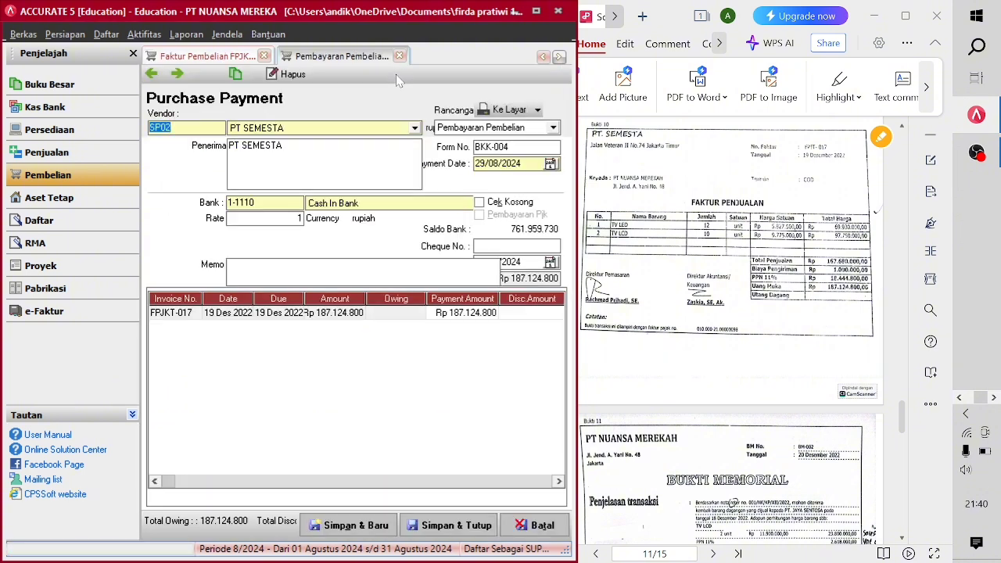
left_click(322, 263)
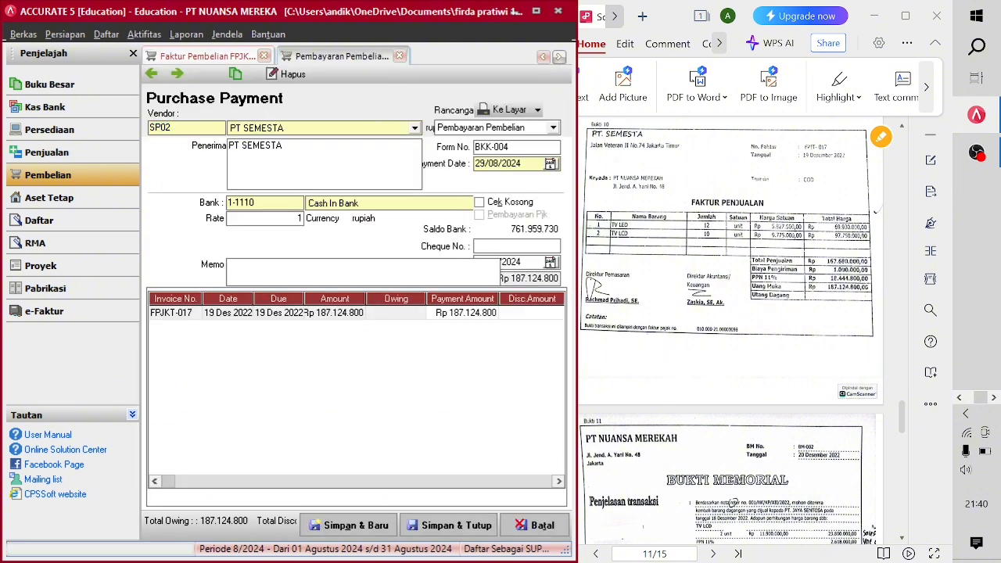
type("PENERIMAAN UANG")
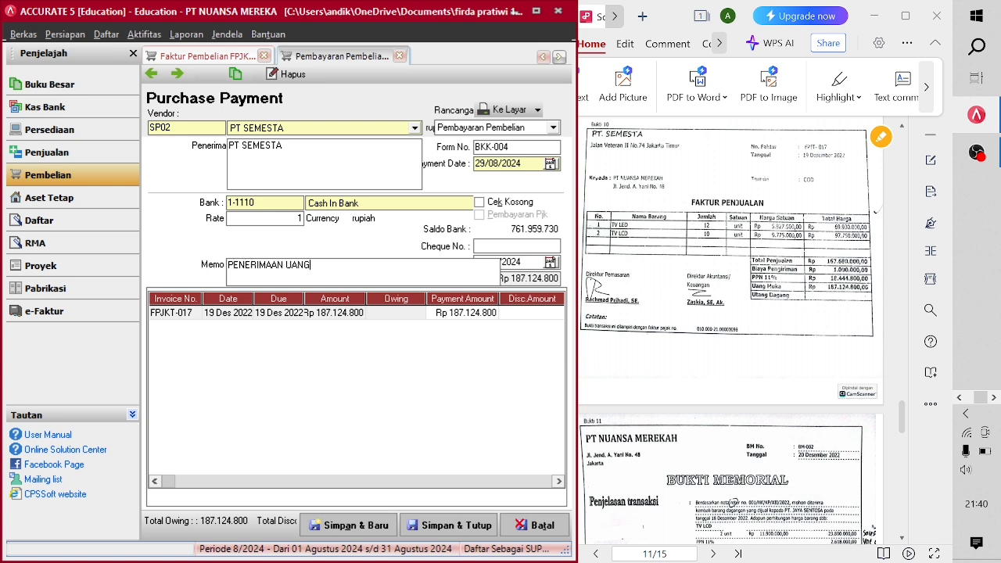
type(" MUKA")
left_click_drag(522, 163, 484, 163)
key("BackSpace")
key("BackSpace")
key("BackSpace")
type("19/12/2022")
- Set the cheque date to 19/12/2022 and the form number to FPJT-017, and save and close the payment and the purchase invoice
left_click_drag(625, 187, 629, 188)
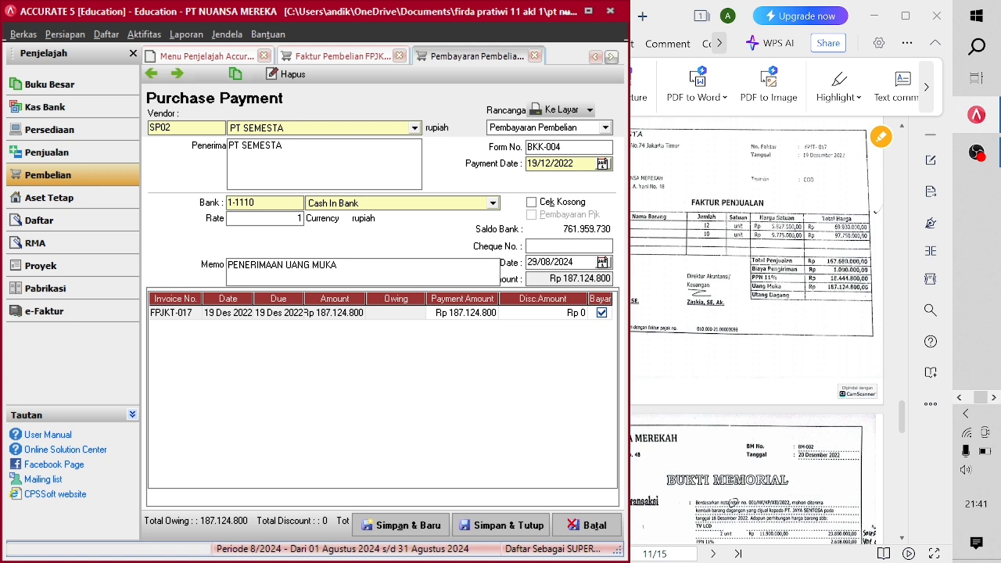
left_click_drag(576, 264, 523, 277)
key("BackSpace")
type("19122022")
left_click_drag(567, 147, 528, 148)
type("FPJT-017")
left_click(530, 526)
left_click(530, 532)
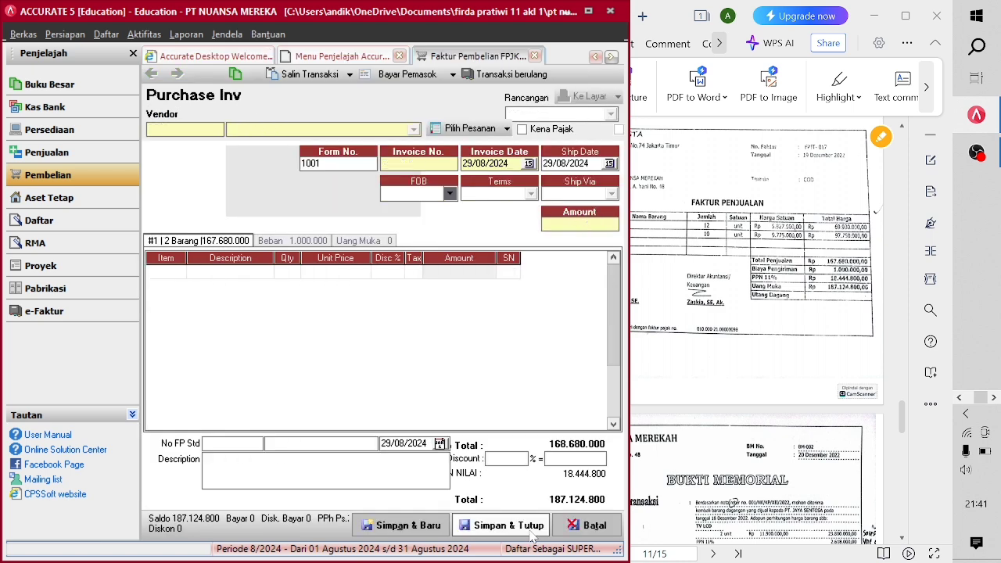
- Start a new sales return for the Bukti 11 document and choose PT JAYA SENTOSA as the customer
left_click(104, 160)
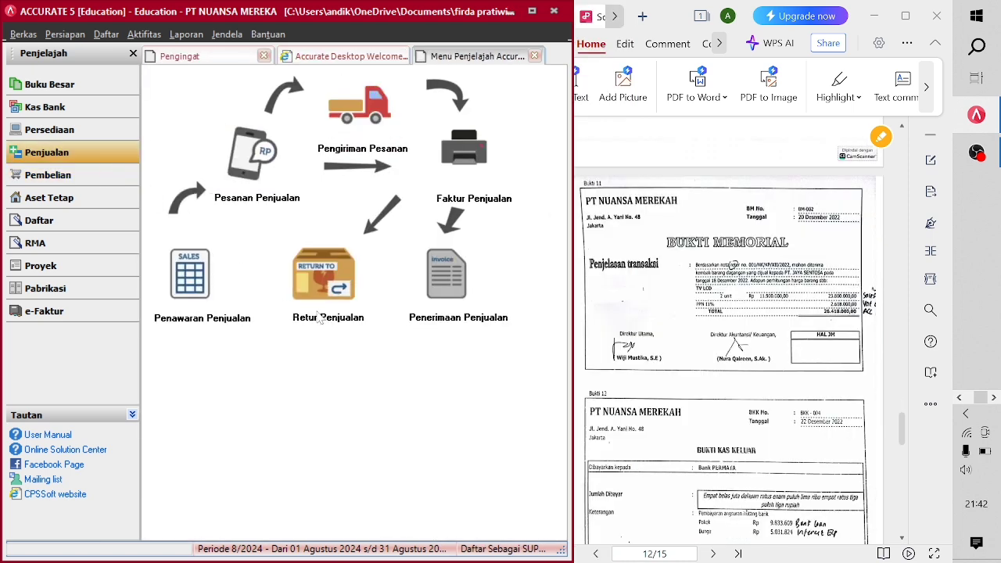
left_click(317, 310)
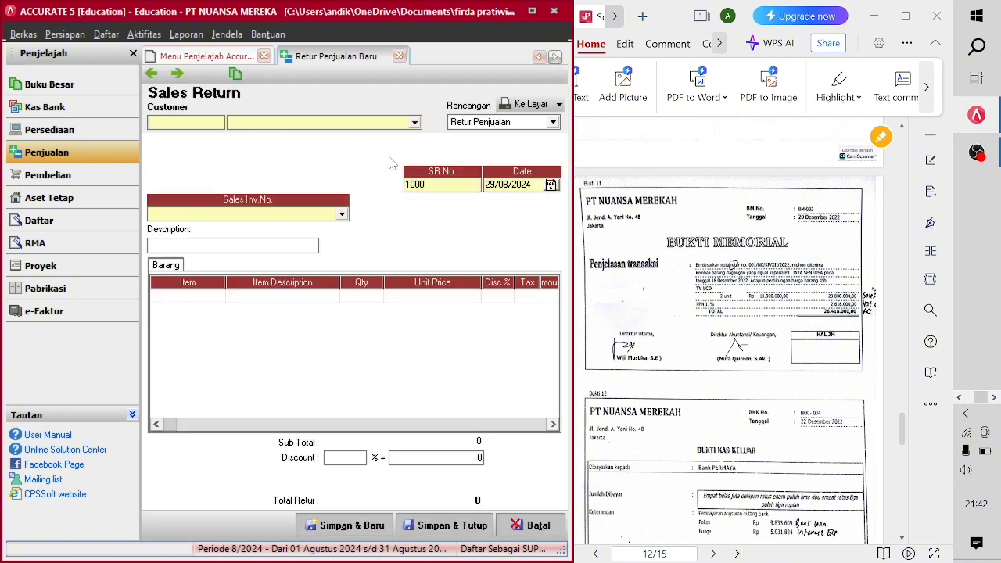
left_click(415, 122)
left_click(386, 142)
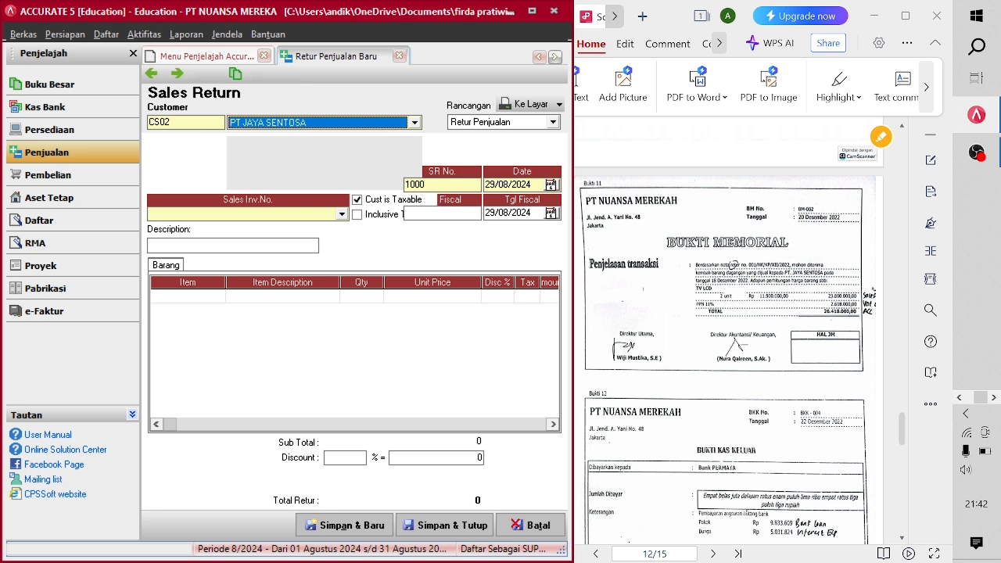
- Set the sales return date to 20/12/2022 and select sales invoice FPJT-013 as its source
left_click_drag(532, 185, 485, 184)
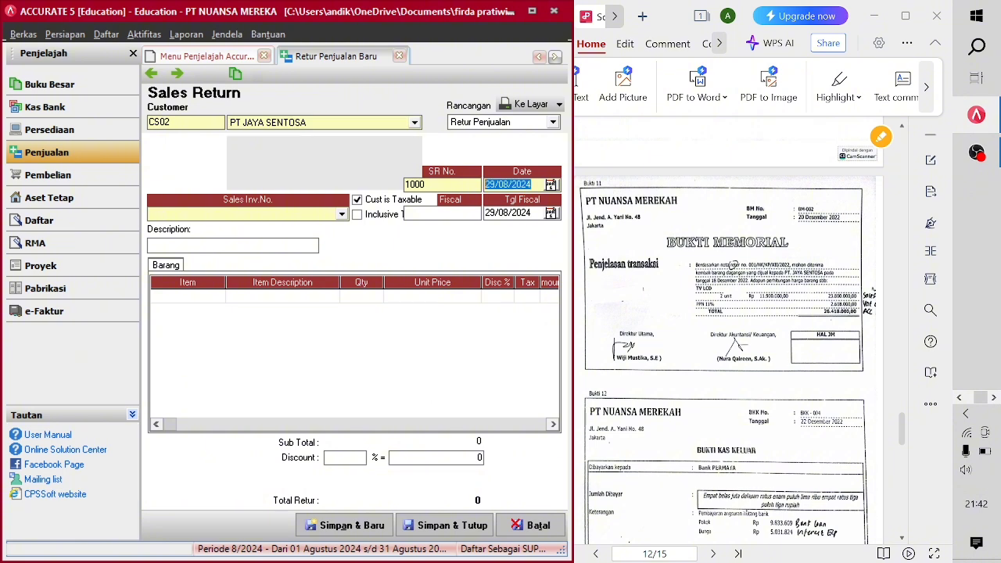
key("BackSpace")
type("20/12/2022")
key("Tab")
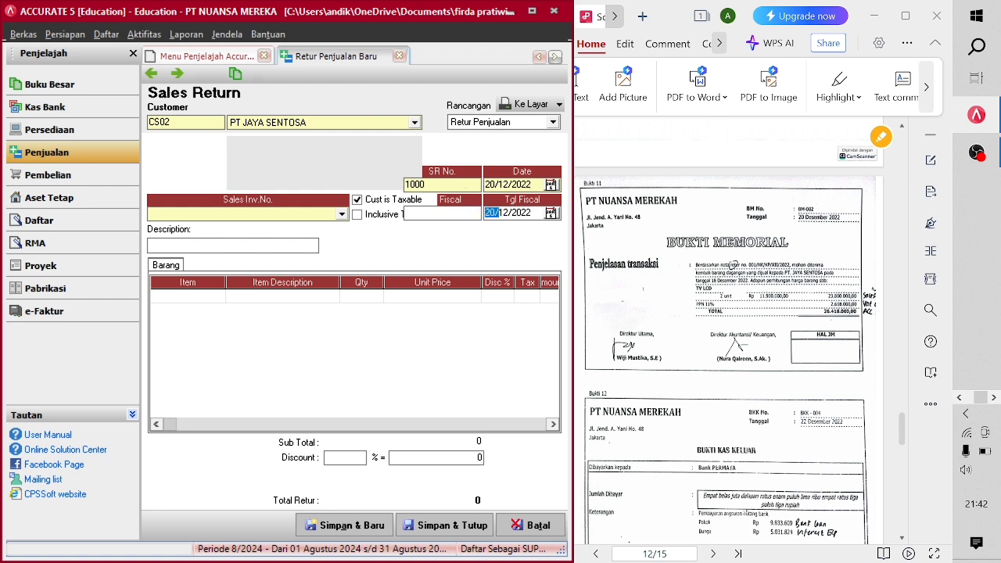
left_click(344, 216)
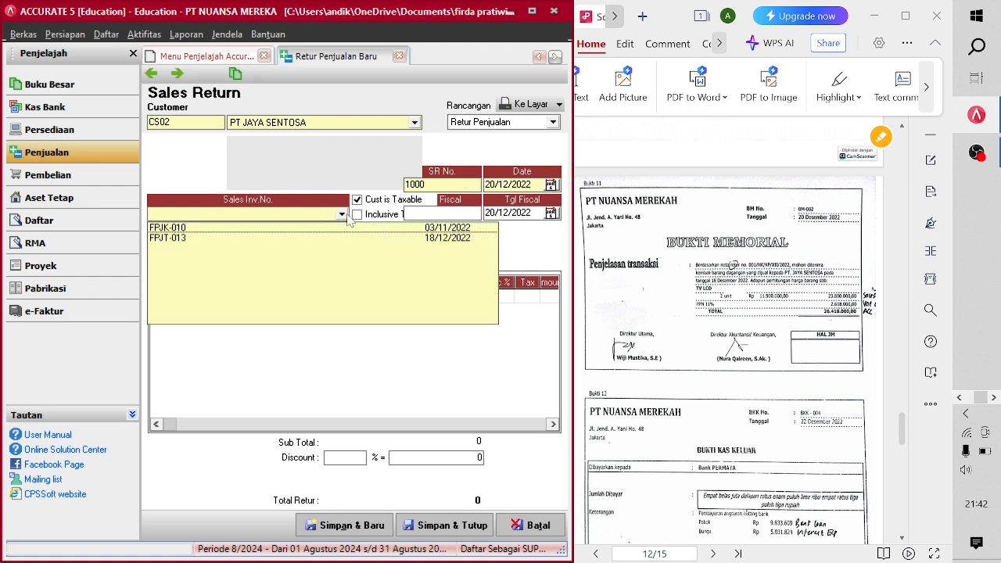
left_click(234, 238)
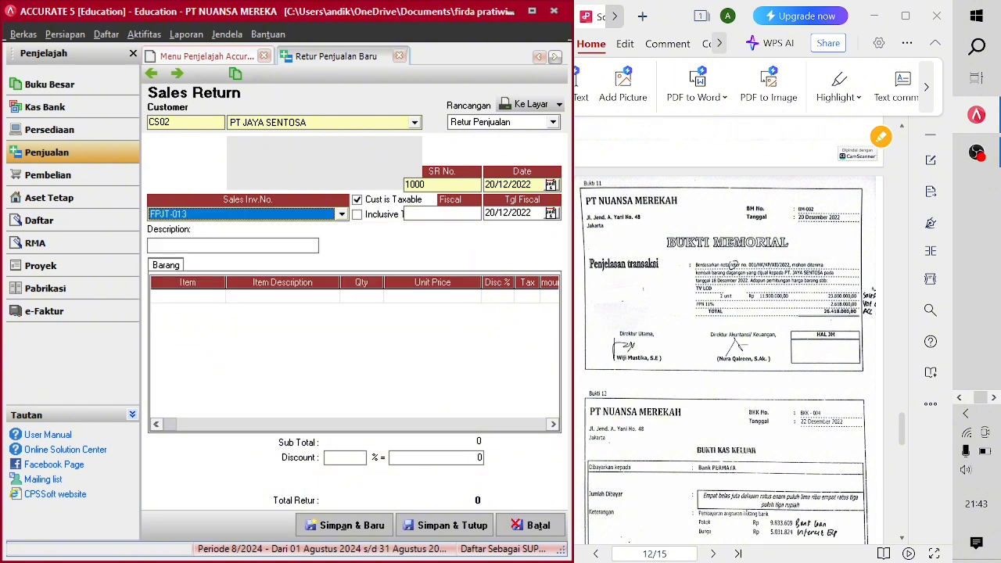
- Enter the description RETUR PENJUALAN and change the sales return number to BM-002
left_click(232, 245)
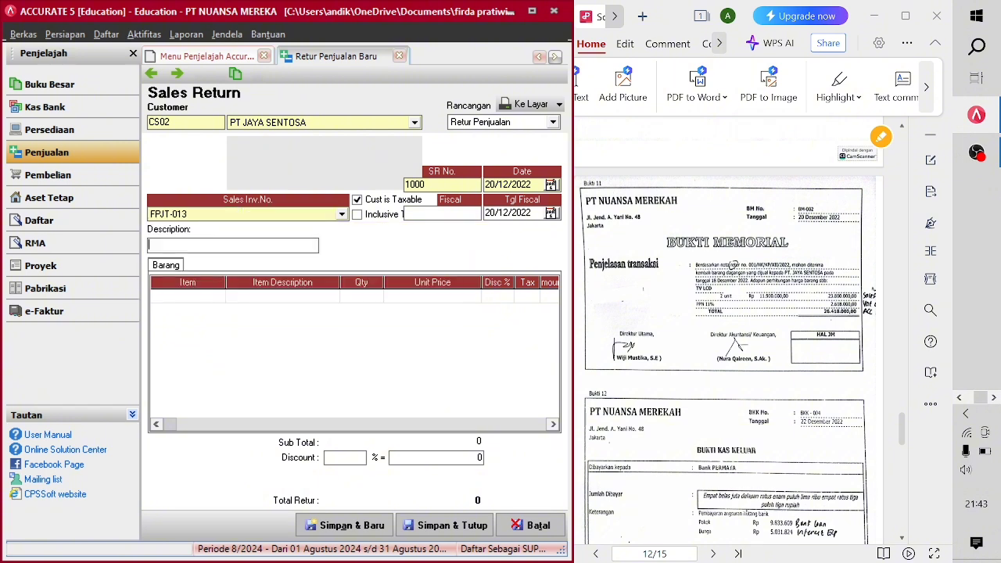
type("RETUR PENJUALAN")
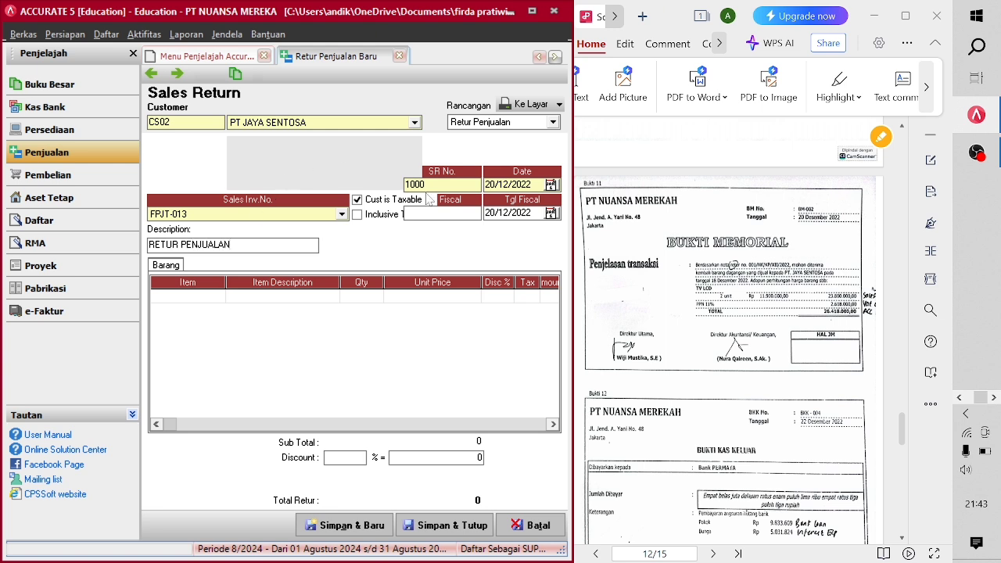
left_click_drag(427, 185, 397, 169)
key("BackSpace")
type("BM-002")
- Add TV LCD as the returned item on the sales return and decline returning all items
left_click(250, 299)
left_click(319, 297)
left_click(331, 297)
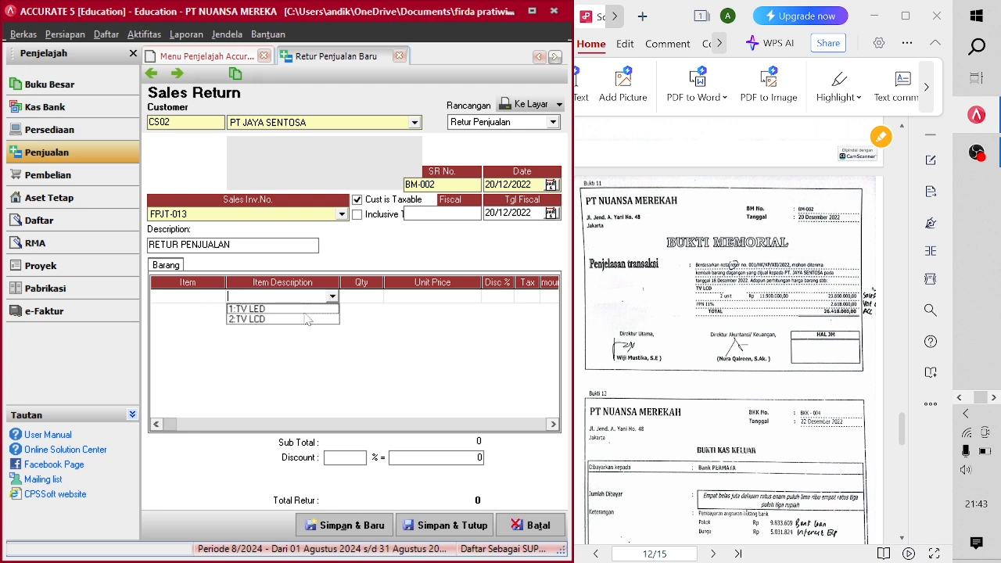
left_click(308, 319)
left_click(468, 312)
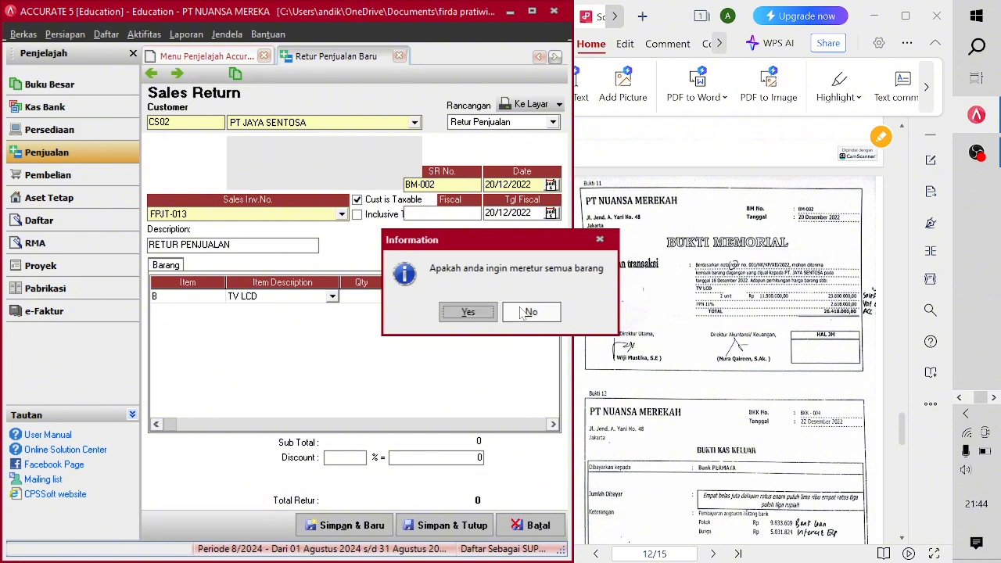
- Set the returned TV LCD quantity to 2 and save and close the sales return
left_click(379, 302)
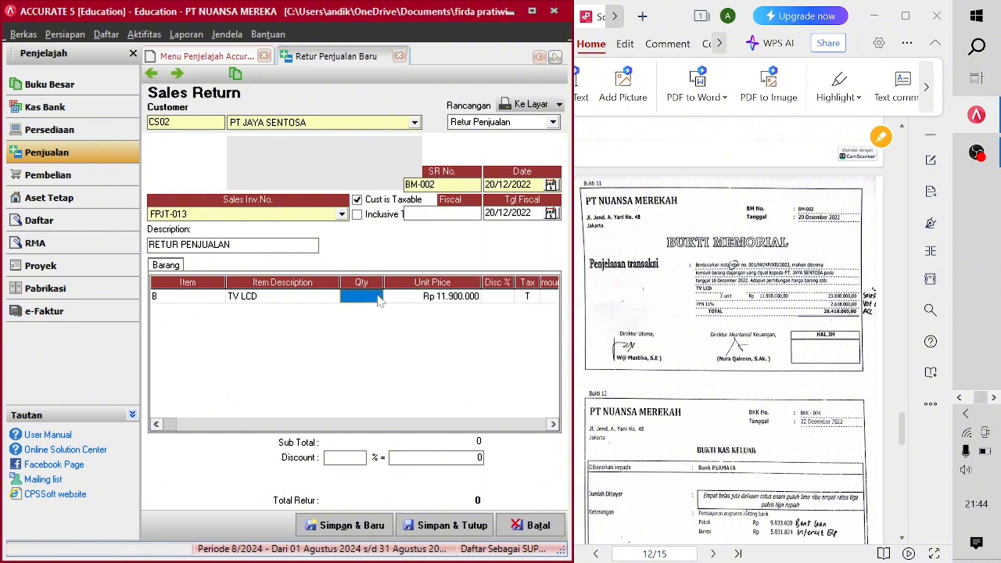
type("2")
key("Tab")
key("Tab")
key("Tab")
key("Tab")
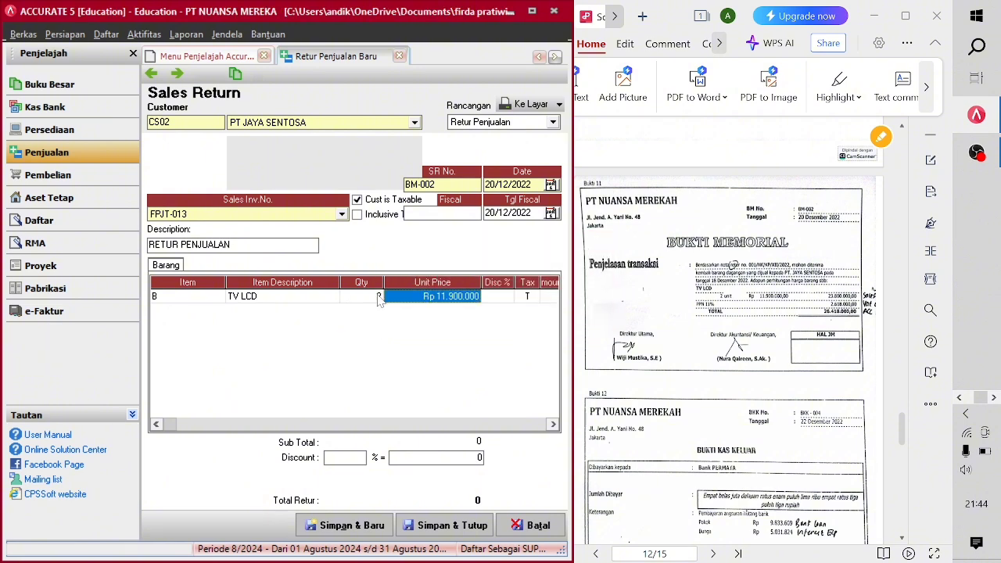
key("Tab")
key("Tab")
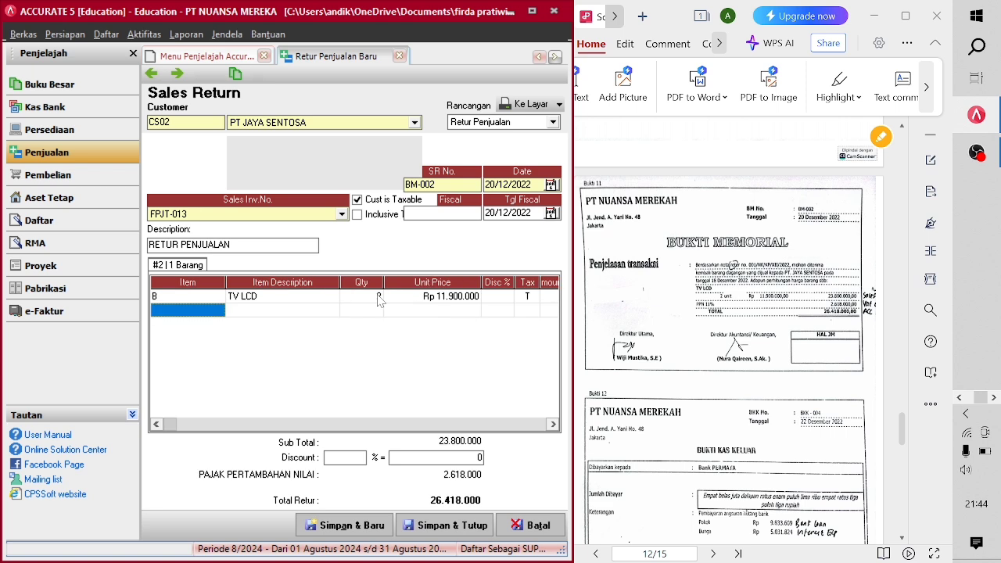
left_click(459, 528)
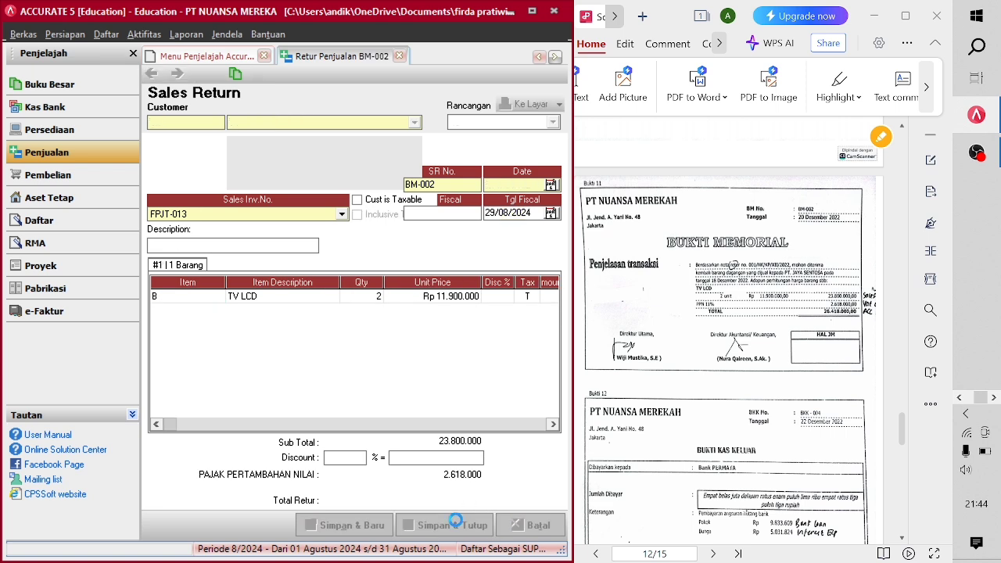
- Start a new cash/bank payment for the Bukti 12 document, paid from Cash In Bank
left_click(129, 114)
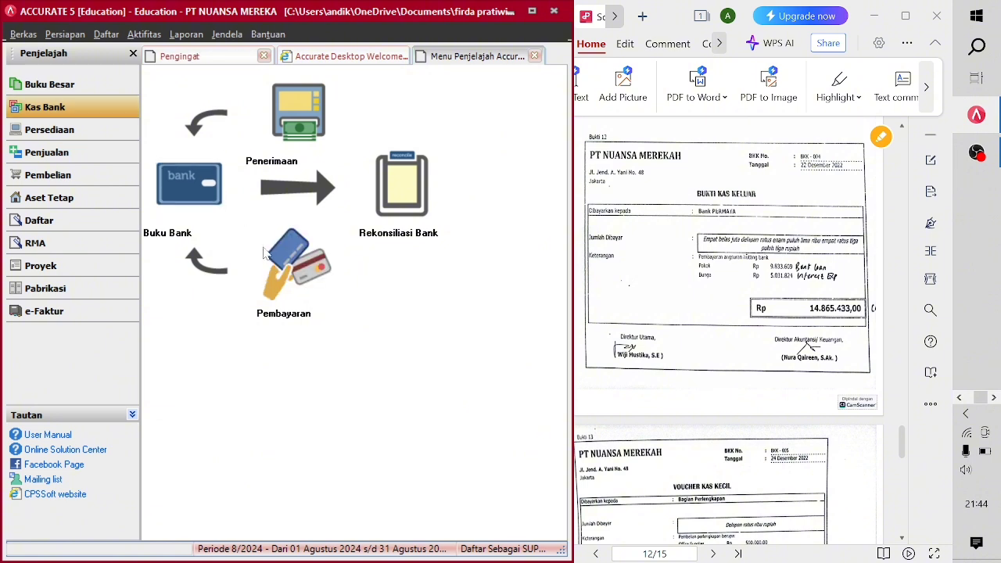
left_click(276, 270)
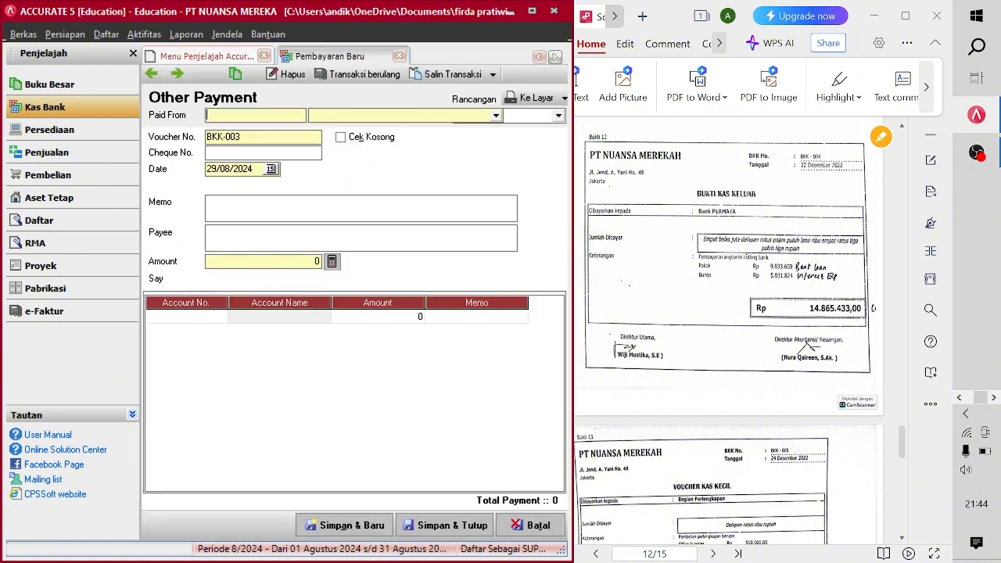
left_click(399, 116)
left_click(385, 141)
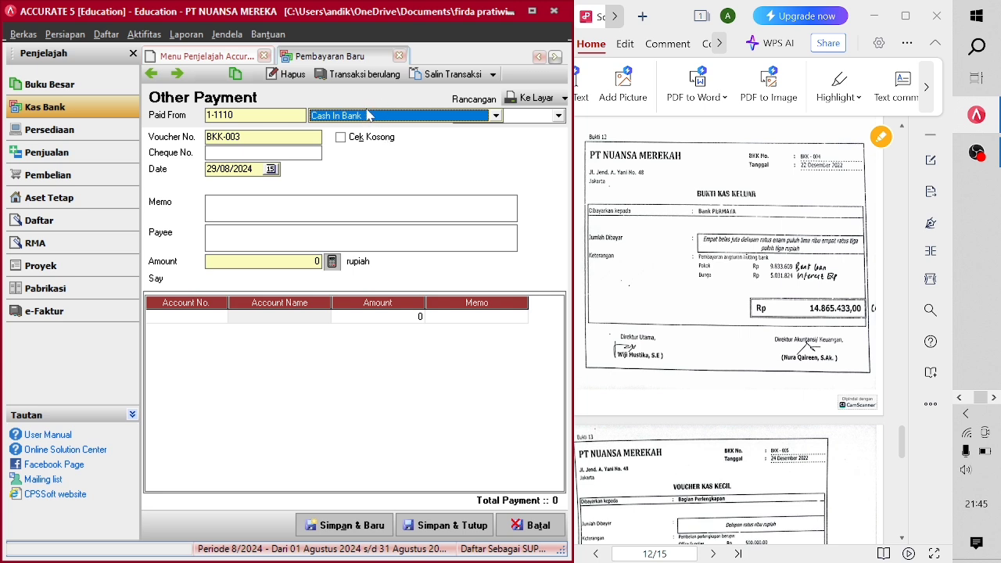
- Change the payment's voucher number to BKK-004 and set its date to 22/12/2022
left_click(258, 135)
key("BackSpace")
type("4")
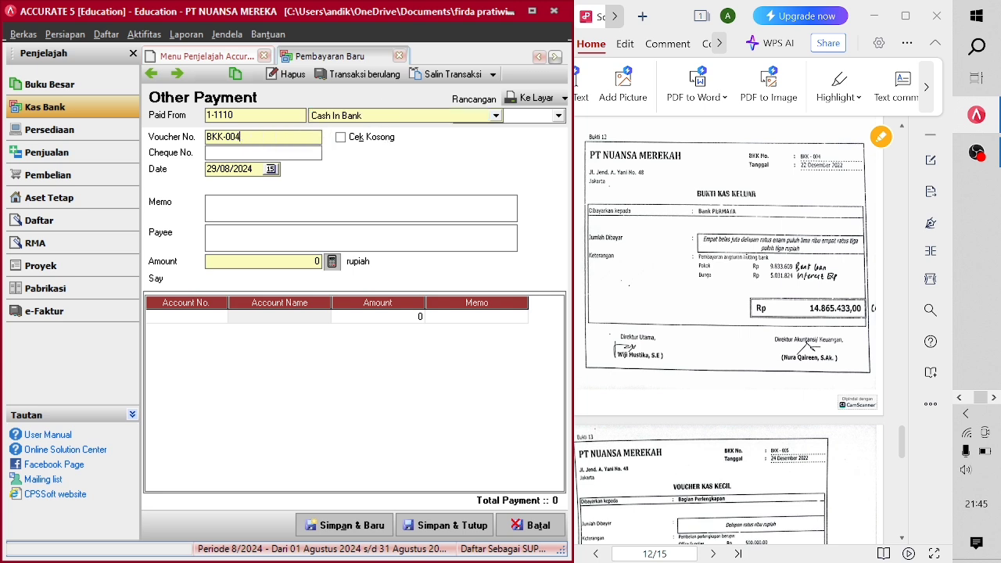
key("Tab")
type("22/12/20")
type("22")
- Enter the memo PEMBAYARAN ANGSURAN HUTANG BANK and the payee BANK PERMATA
type("PEMBAYARAN A")
type("NGSURAN")
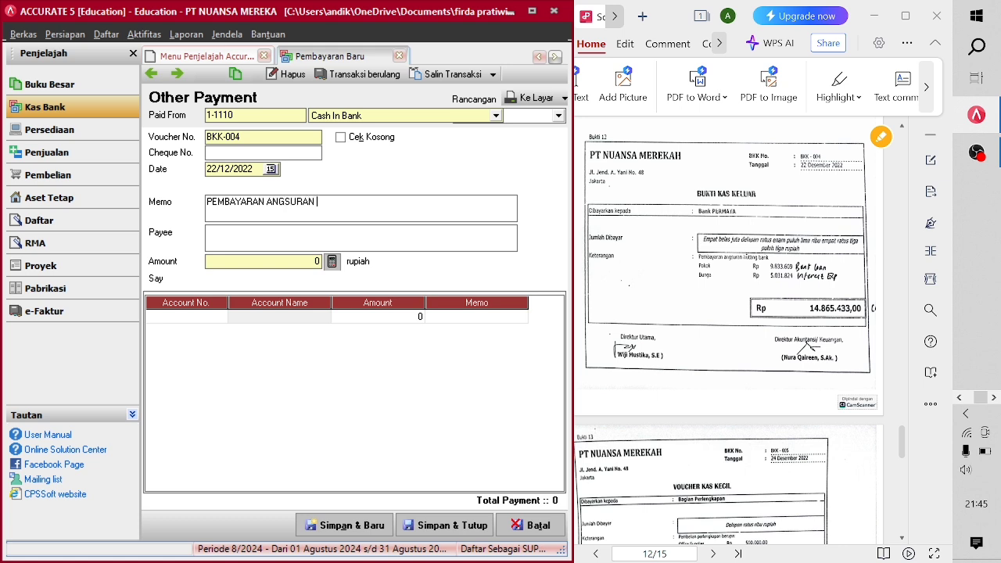
type(" HUTANG ")
type("BANK")
type("BANK ")
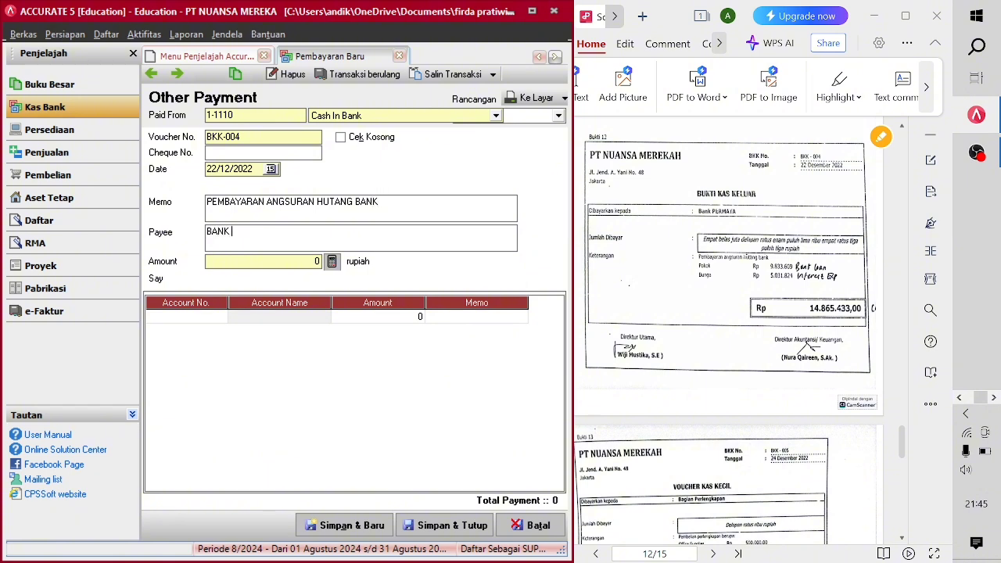
type("PERMATA")
- Add a payment line for the Bank Charges account with an amount of 9.833.609
left_click(219, 316)
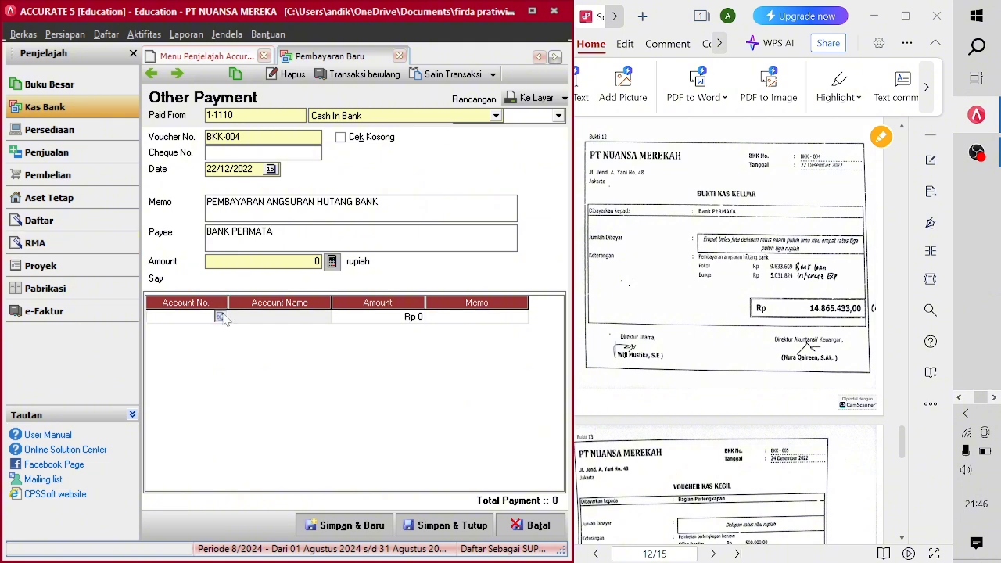
left_click(220, 316)
key("Tab")
type("BANK C")
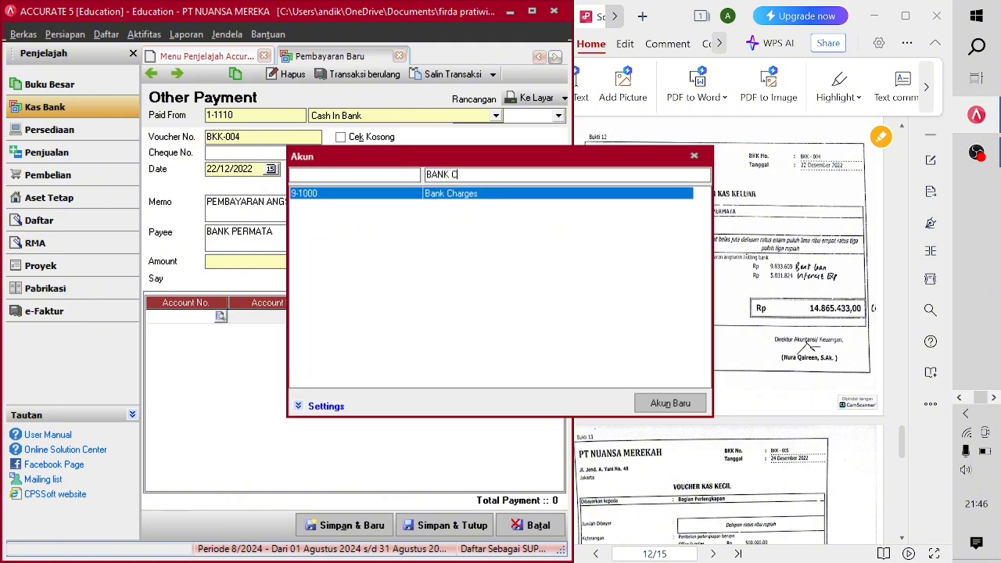
double_click(513, 196)
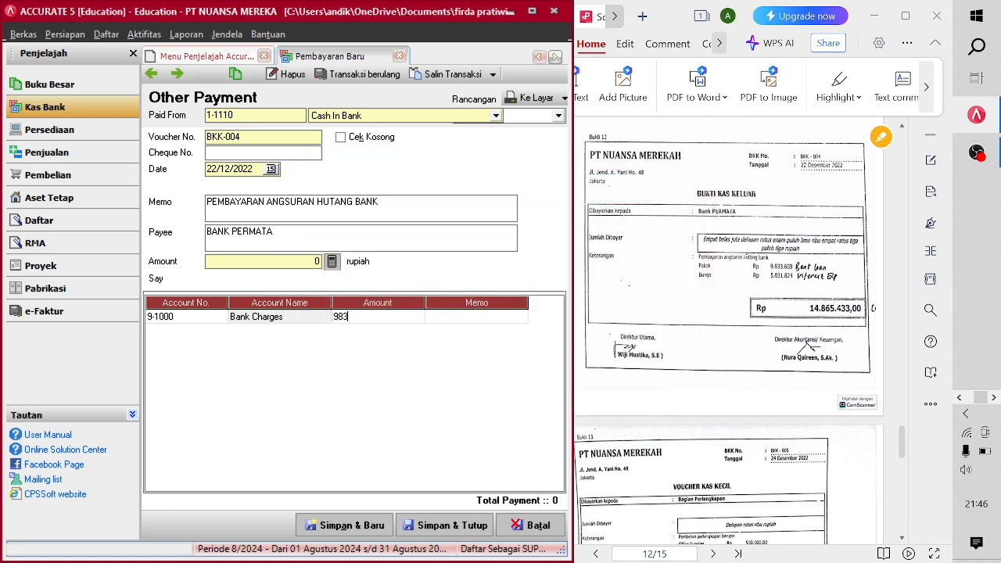
type("9.833.609")
key("Return")
- Add a second payment line for the Interest Expense account with an amount of 5.031.824
left_click(223, 330)
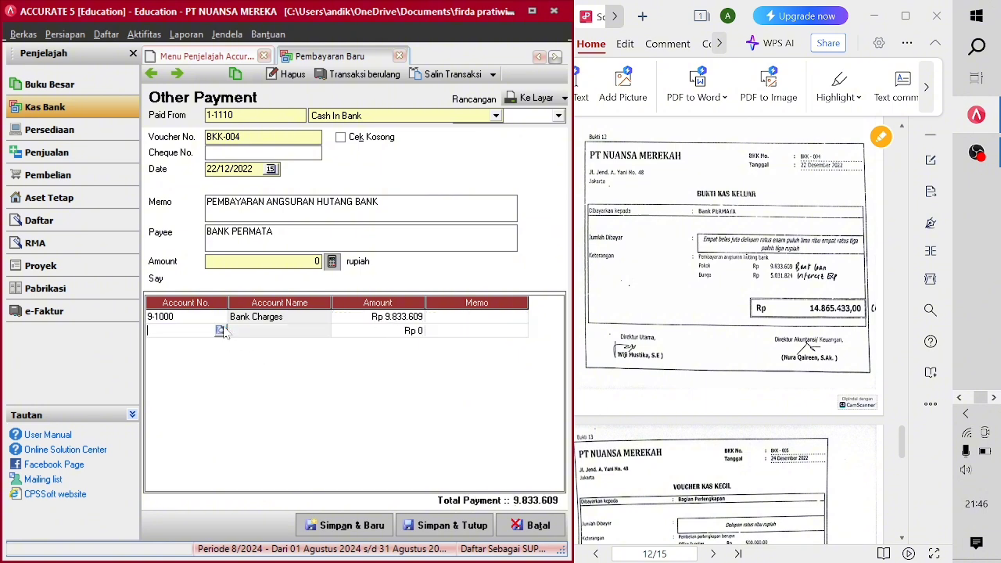
left_click(220, 330)
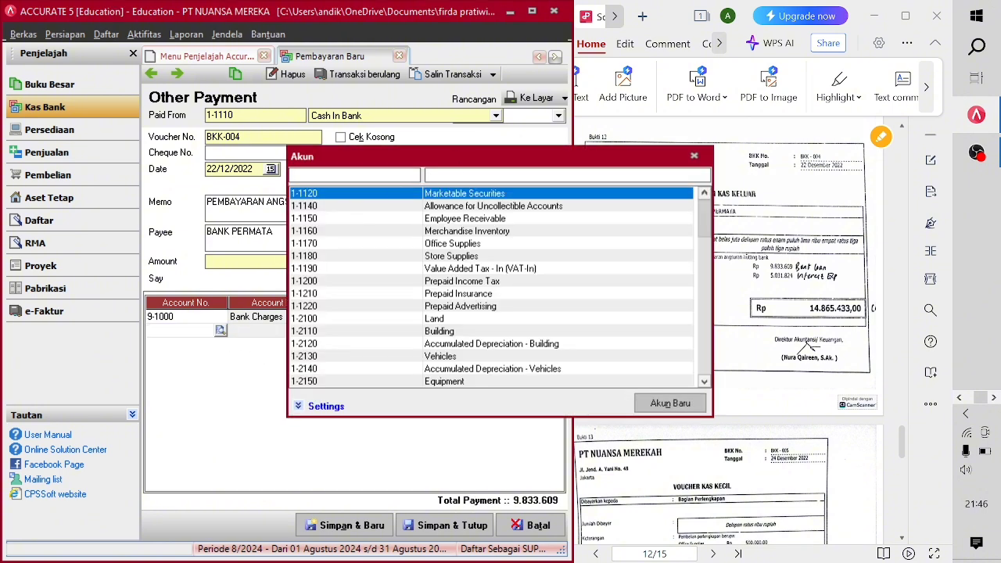
type("INTE")
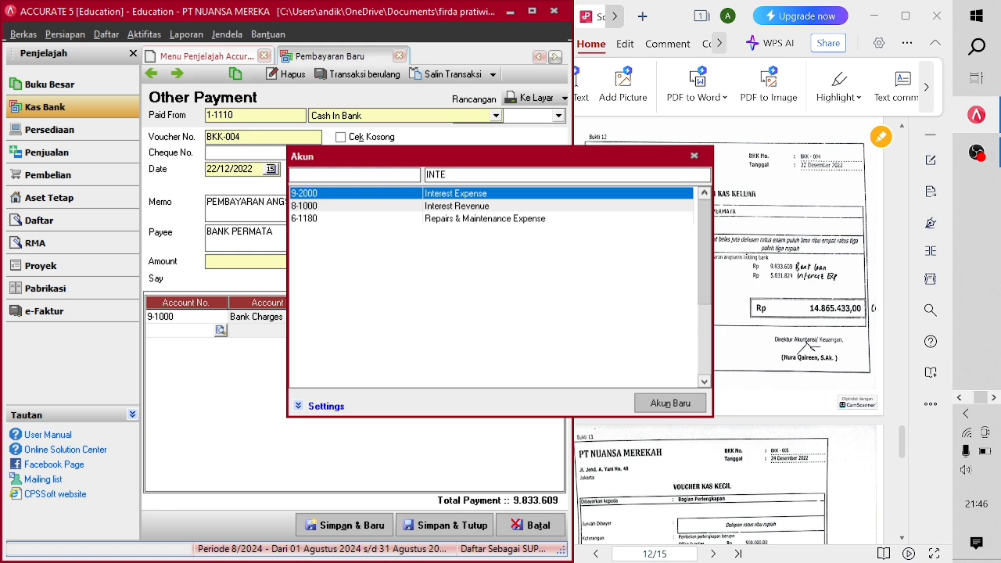
double_click(457, 195)
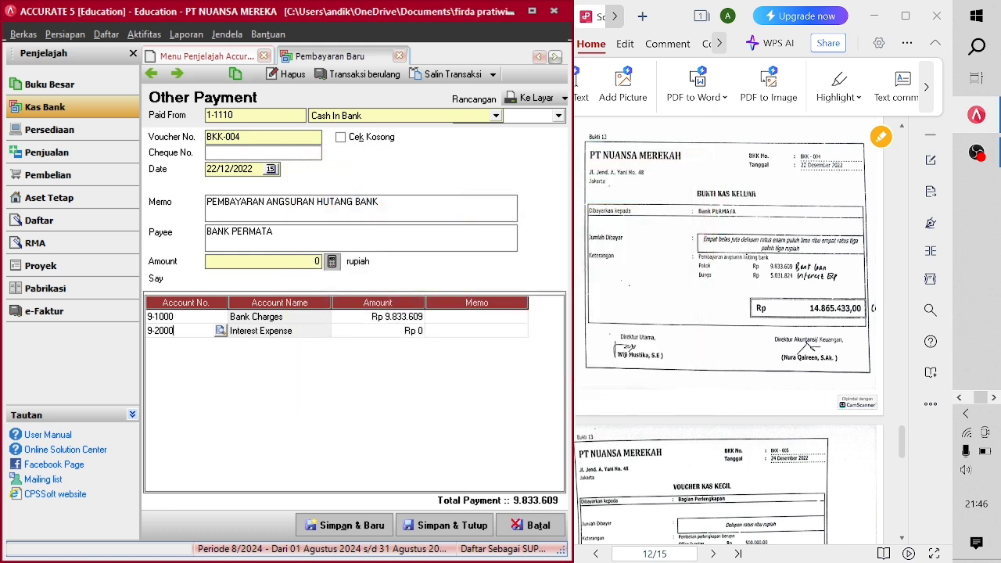
left_click(383, 335)
type("0")
type("031")
type("824")
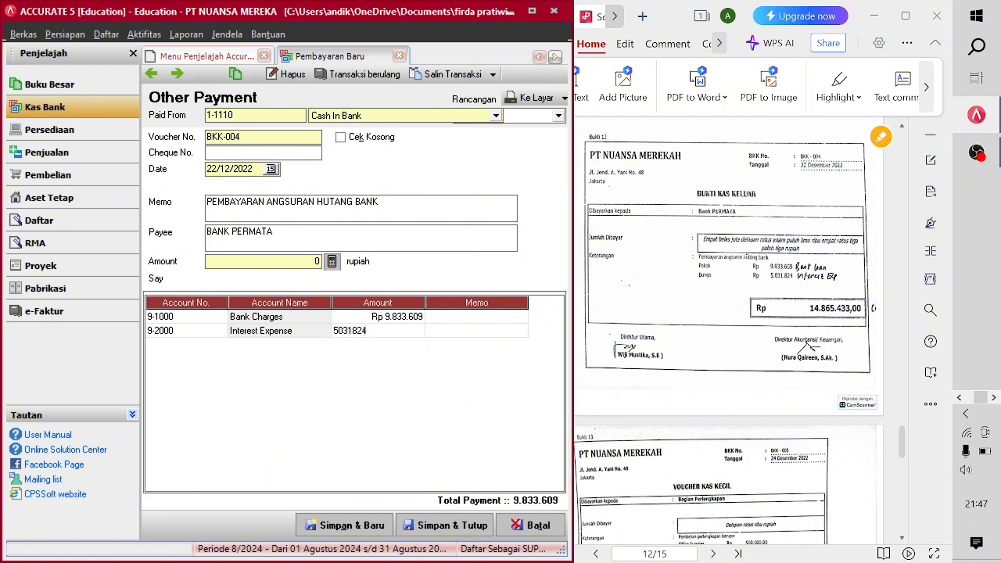
key("Return")
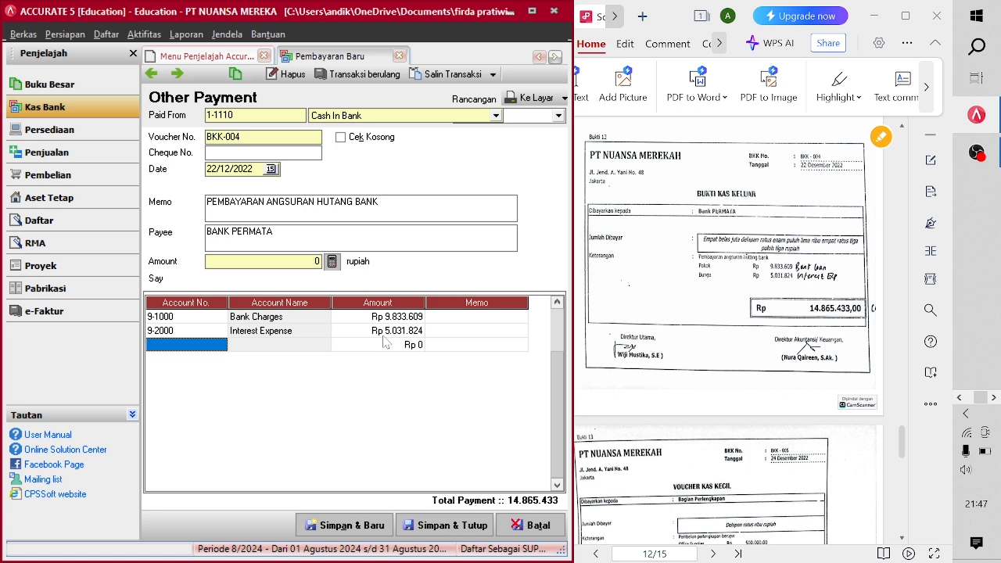
- Calculate the payment amount from its account lines and save and close the payment
left_click(377, 317)
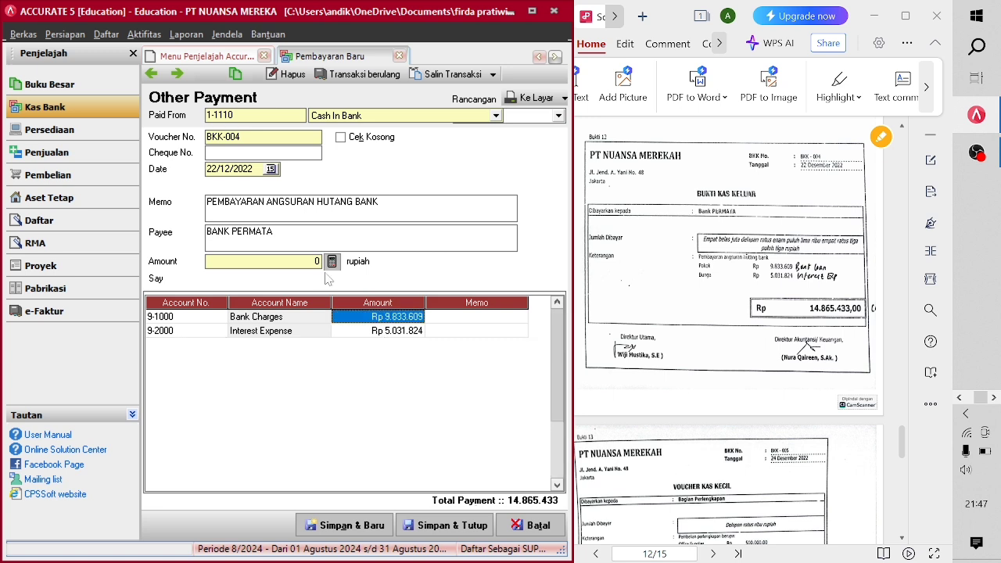
left_click(332, 260)
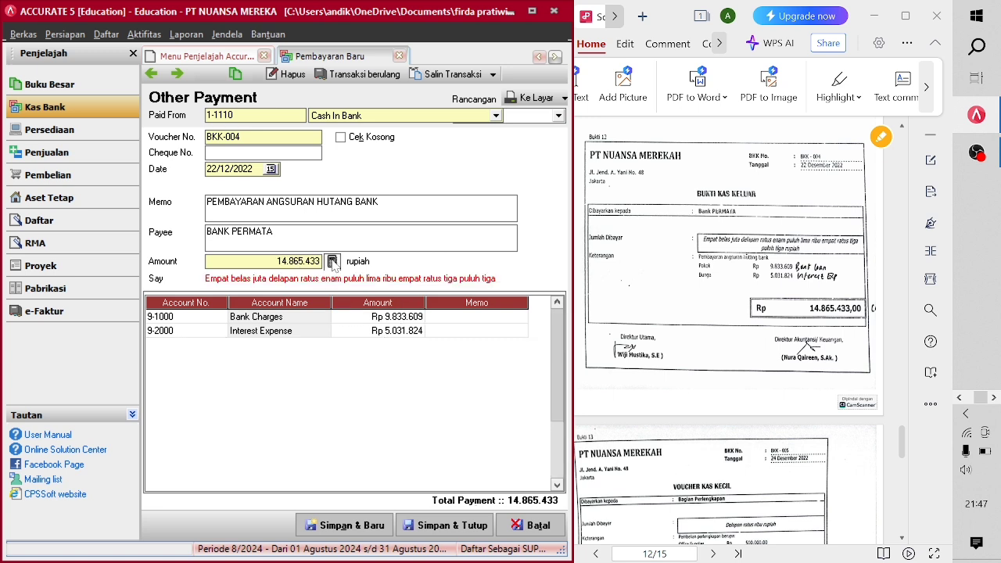
left_click(420, 526)
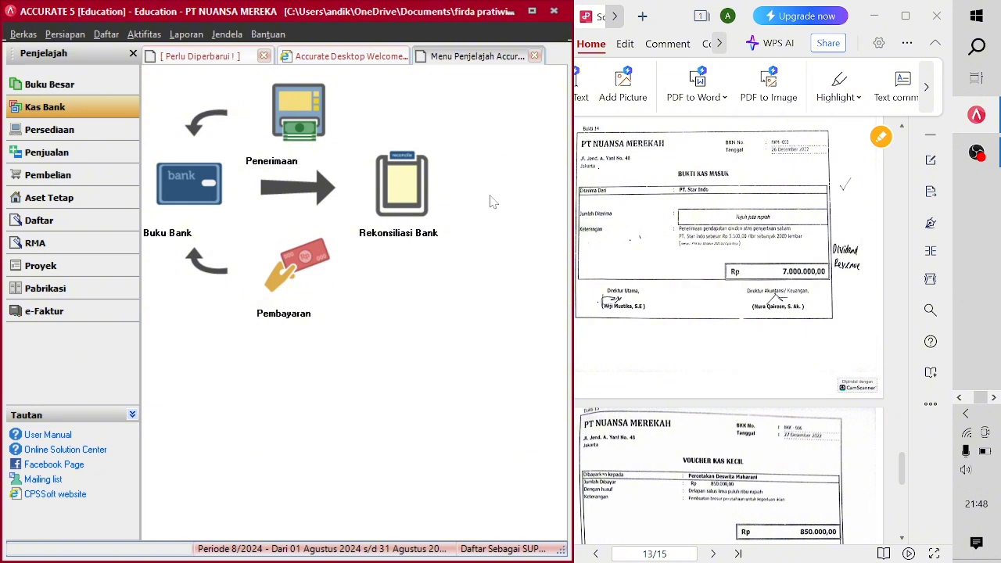
- Start a new other deposit for the Bukti 14 receipt and choose Cash In Bank as the receiving account
left_click(300, 124)
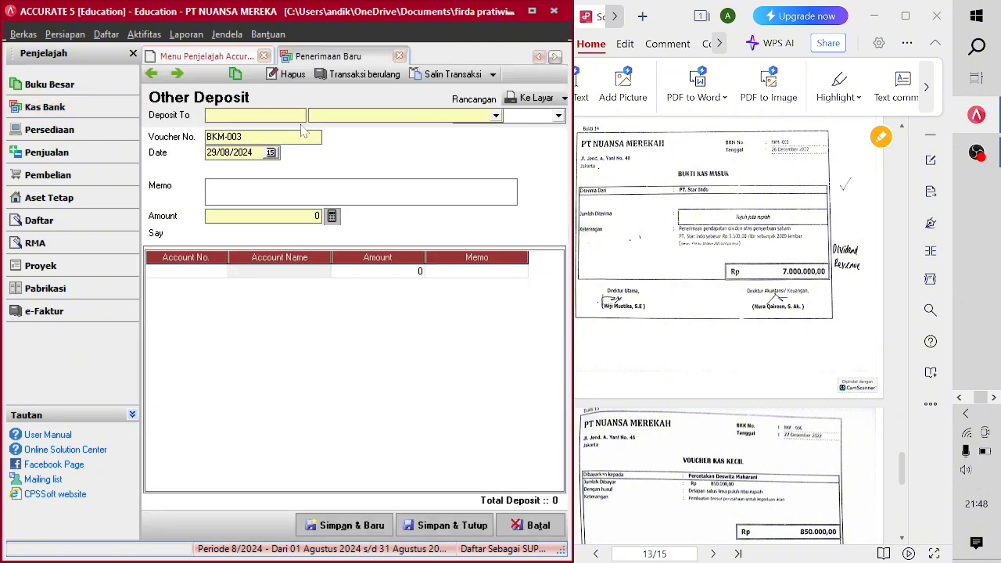
left_click(317, 118)
left_click(318, 131)
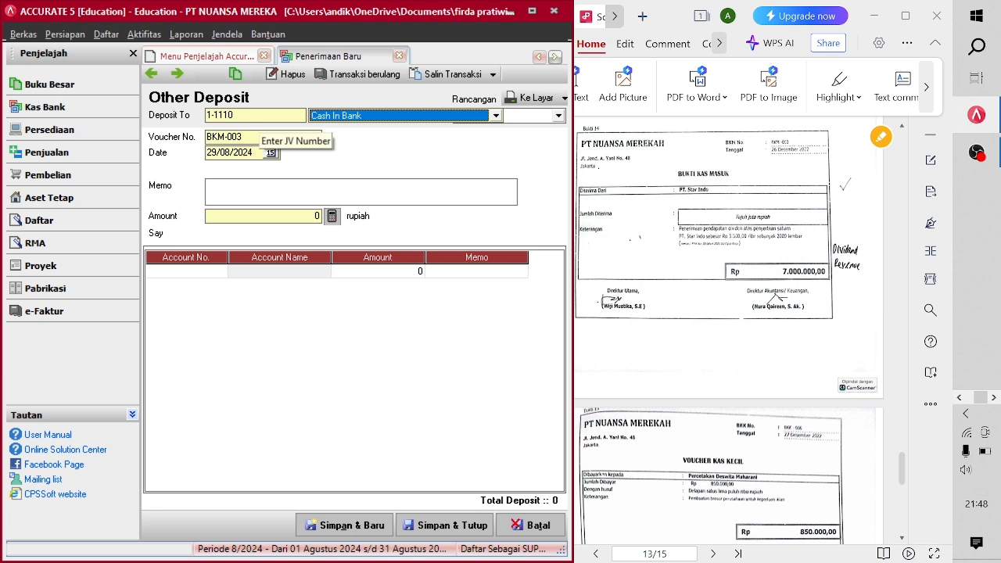
- Set the deposit date to 26/12/2022 and enter the memo PENERIMAAN PENDAPATAN DIVIDEN ATAS PENYERTAAN SAHAM
left_click_drag(254, 152, 186, 162)
key("BackSpace")
type("2")
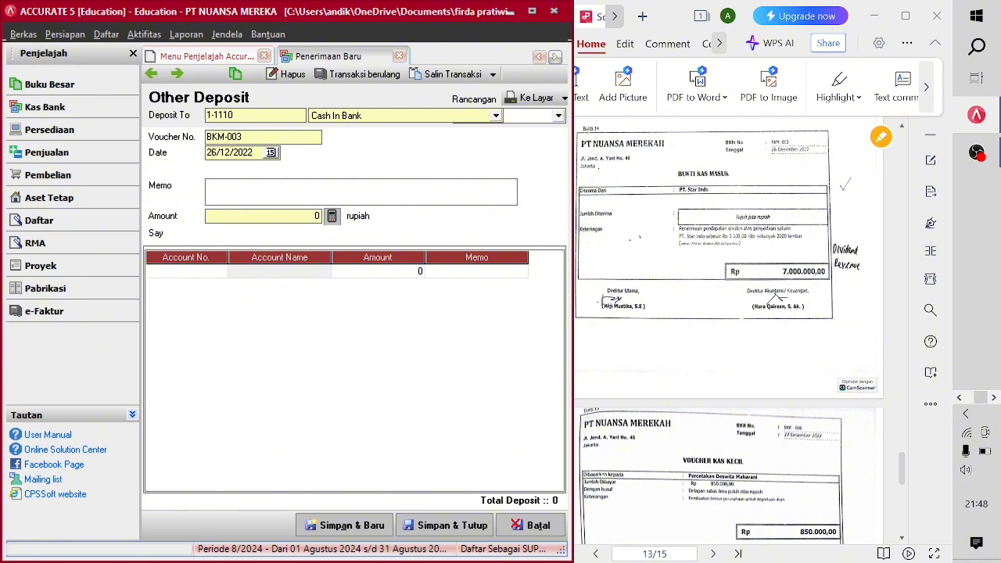
type("6122022PENERIMAAN PENDAPATAN DEV")
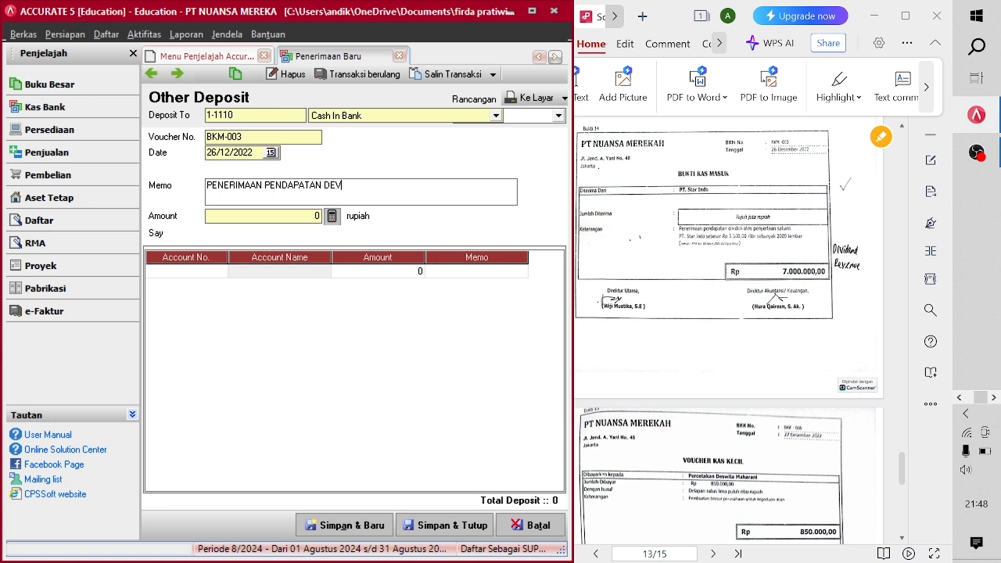
type("ID")
key("BackSpace")
key("BackSpace")
key("BackSpace")
type("ID")
type("DEN")
type(" ATAS PER")
type("NYERTAAN SAH")
type("AM")
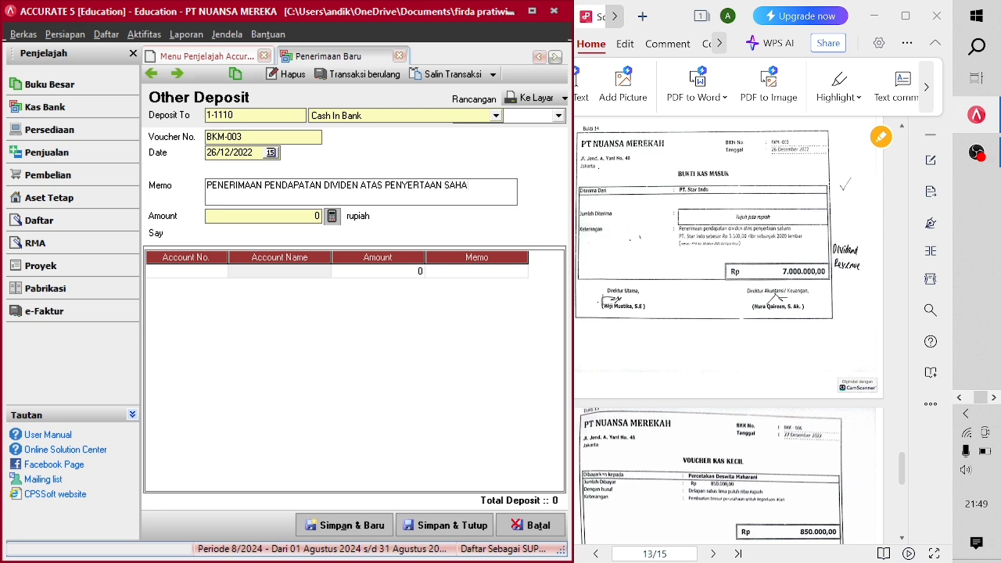
- Choose Dividend Revenue as the account for the deposit's first line
left_click(225, 274)
left_click(220, 271)
type("D")
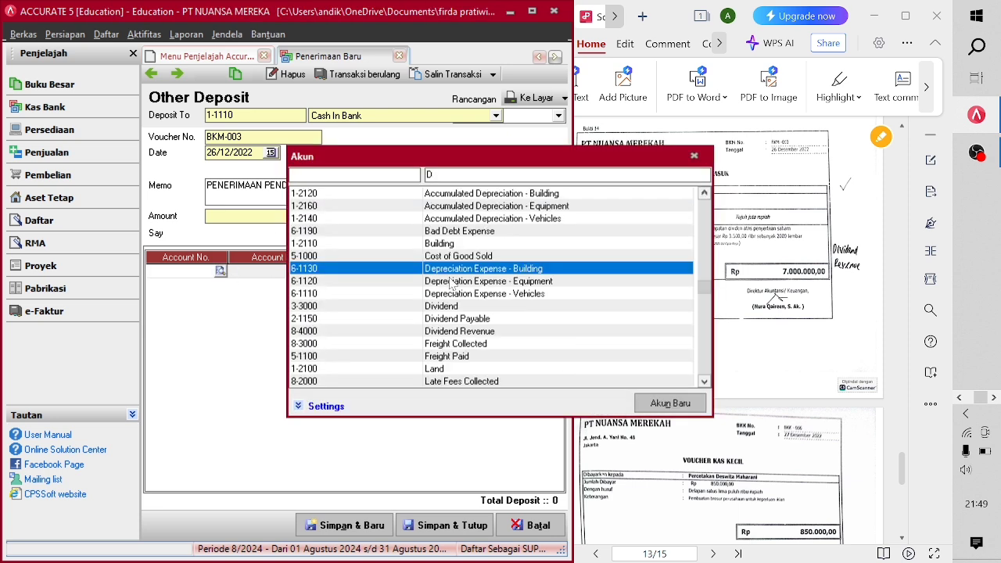
double_click(451, 332)
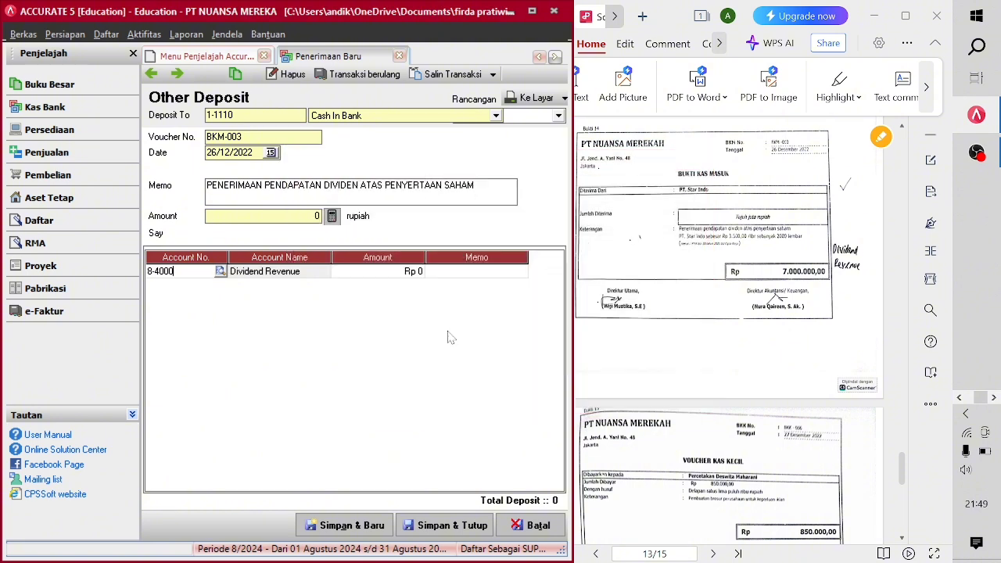
- Set the Dividend Revenue line to 7.000.000, carry it into the deposit amount, and save and close the deposit
left_click(381, 271)
left_click(382, 272)
type("7.000.000")
key("Return")
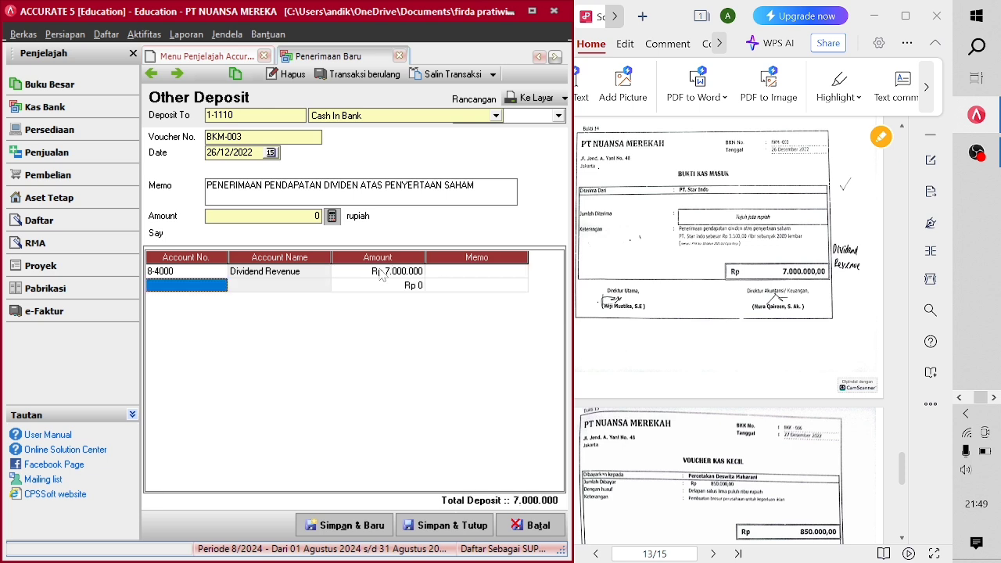
left_click(332, 216)
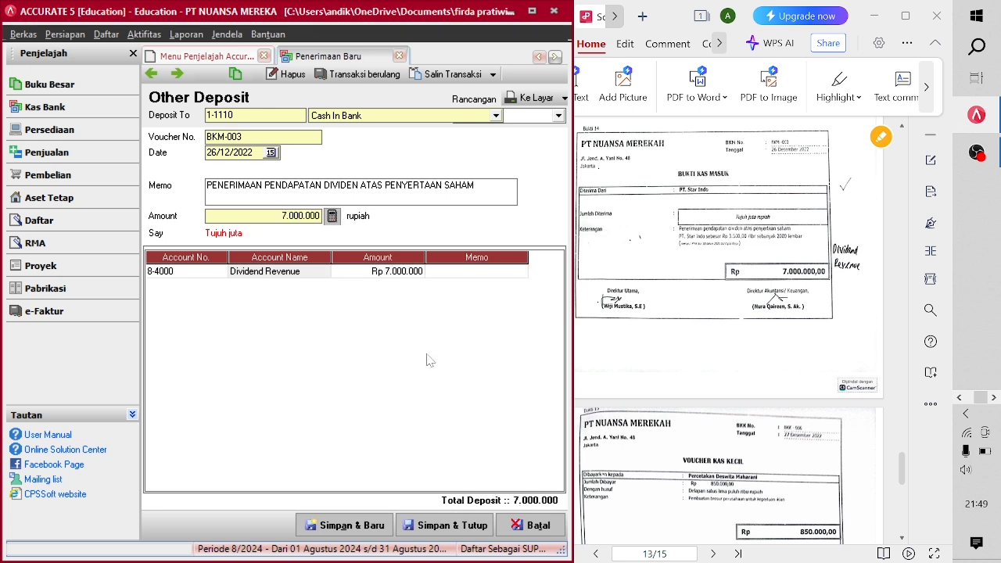
left_click(443, 523)
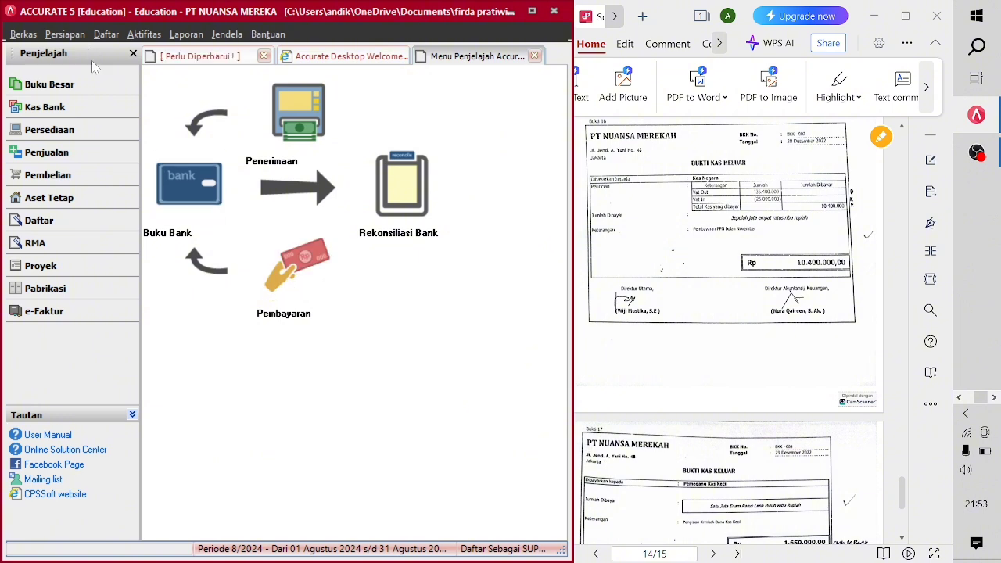
- Start a new other payment for Bukti 16, paid from Cash In Bank, with voucher number BKK-007
left_click(280, 304)
left_click(420, 117)
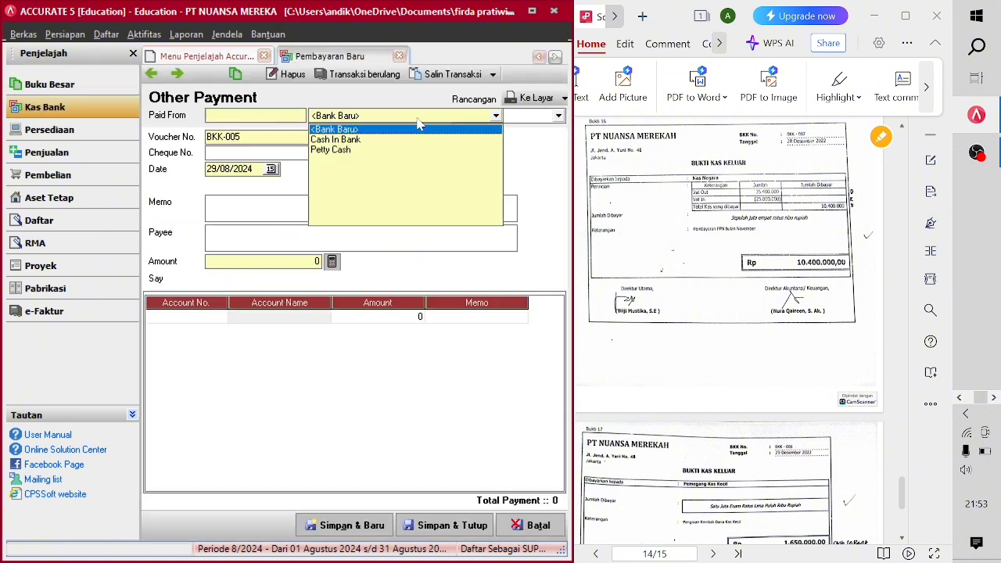
left_click(336, 142)
left_click(267, 135)
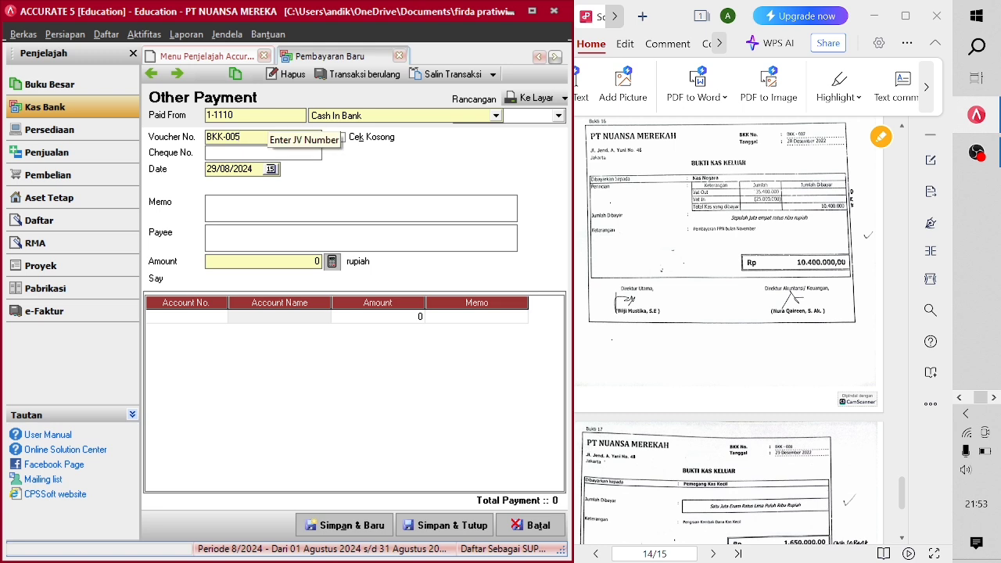
key("BackSpace")
type("7")
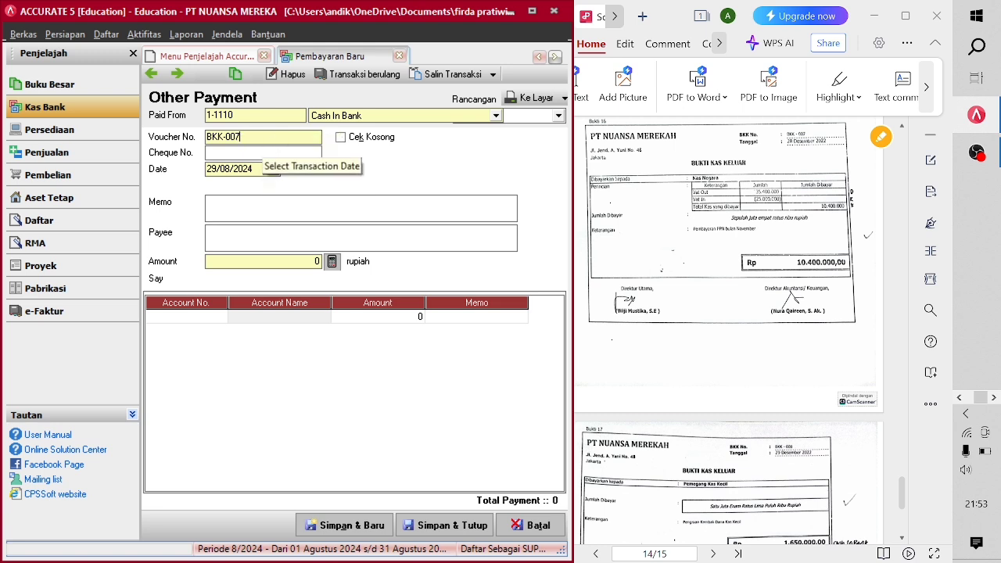
- Set the payment date to 28/12/2022 and enter the memo PEMBAYARAN PPN BULAN NOV and the payee KAS NEGARA
left_click(234, 170)
key("Delete")
type("2")
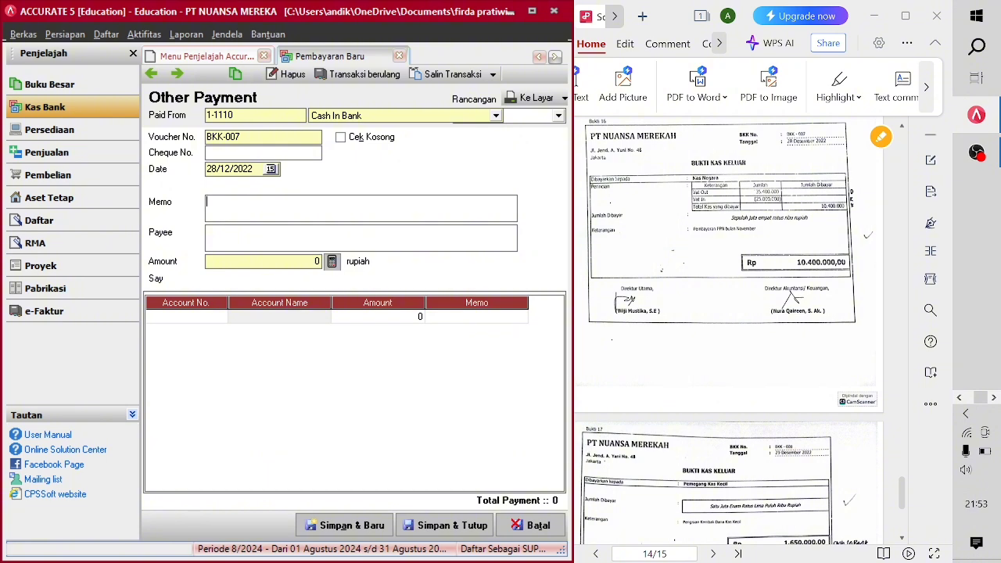
type("8122022PEMBAYARAN PPN BULAN NOV")
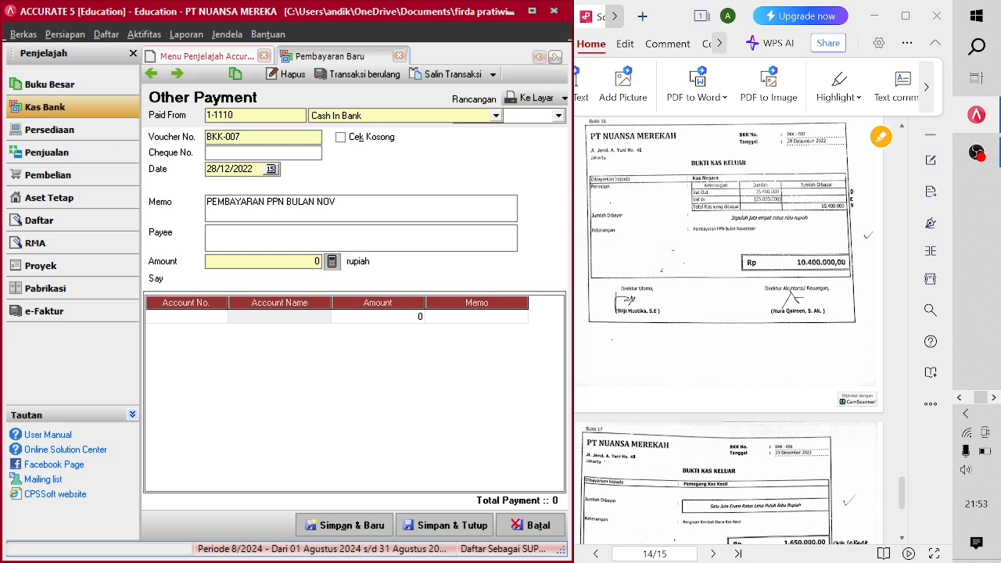
type("KAS NEGARA")
- Add a payment line for Value Added Tax - Out (VAT - Out) with an amount of 35.400.000
left_click(218, 316)
left_click(221, 316)
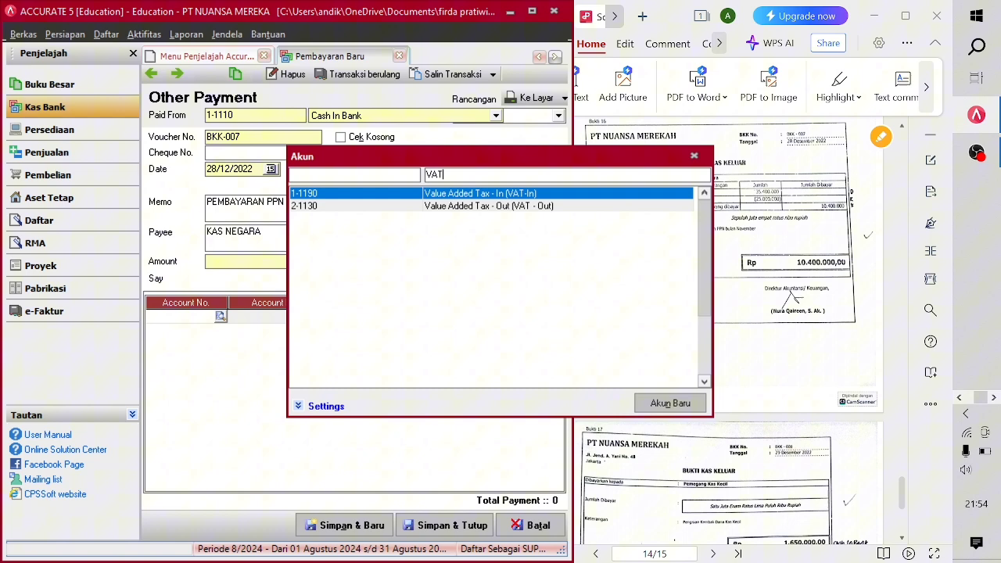
double_click(509, 206)
left_click(419, 319)
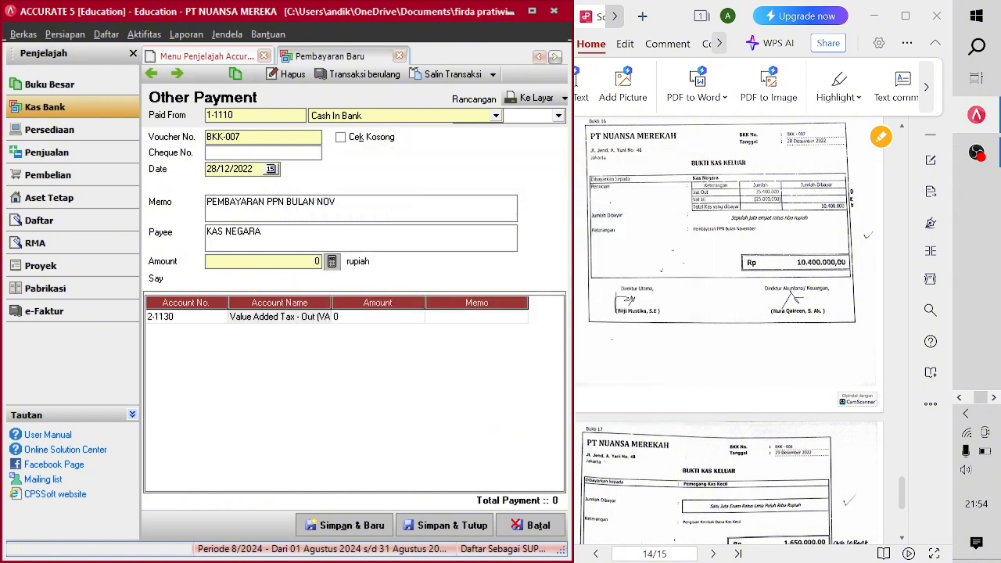
type("35.")
type("400.00")
type("0")
key("Tab")
key("Tab")
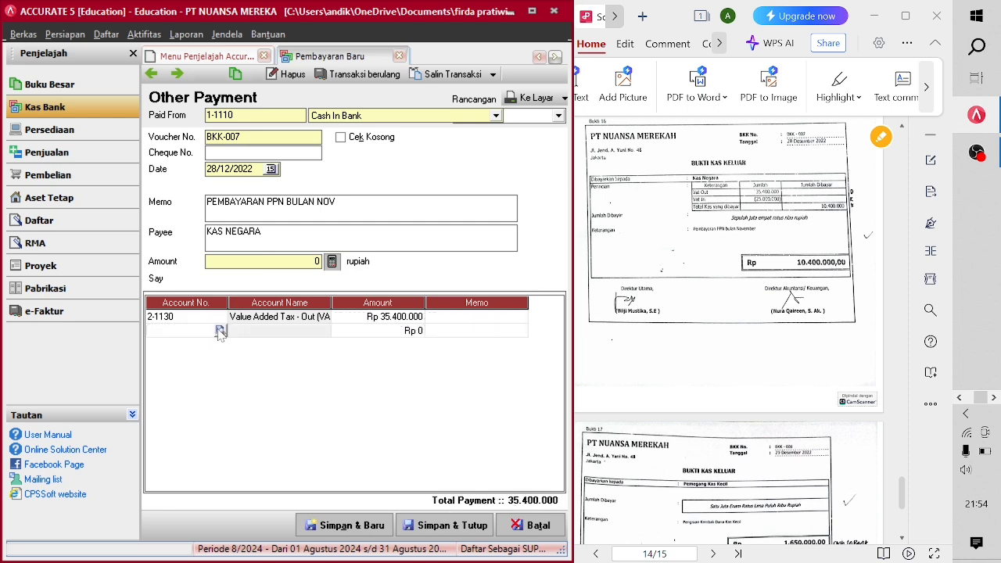
- Add a second payment line for Value Added Tax - In (VAT-In) with a negative amount of -25.000.000
left_click(221, 330)
type("v")
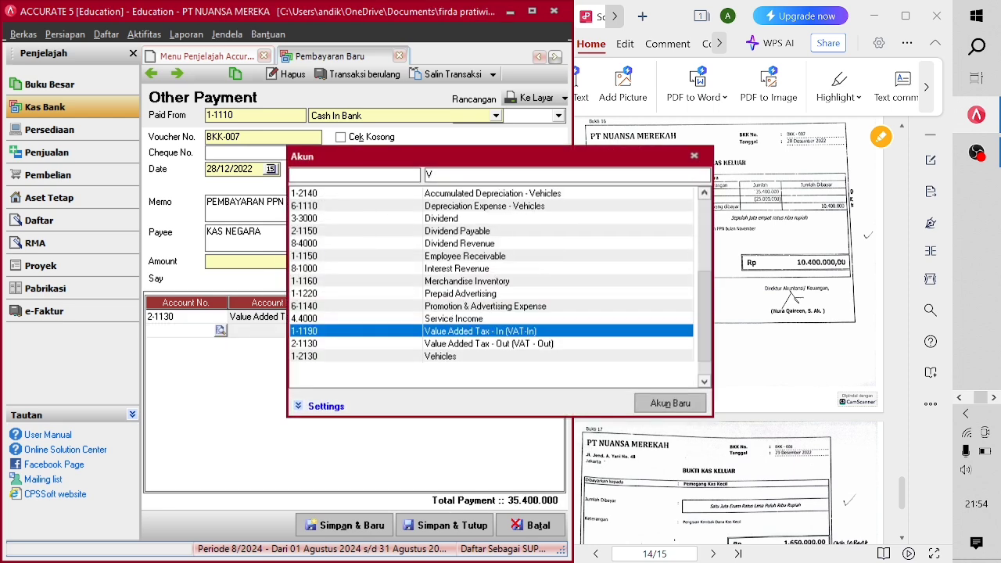
double_click(471, 328)
left_click(409, 336)
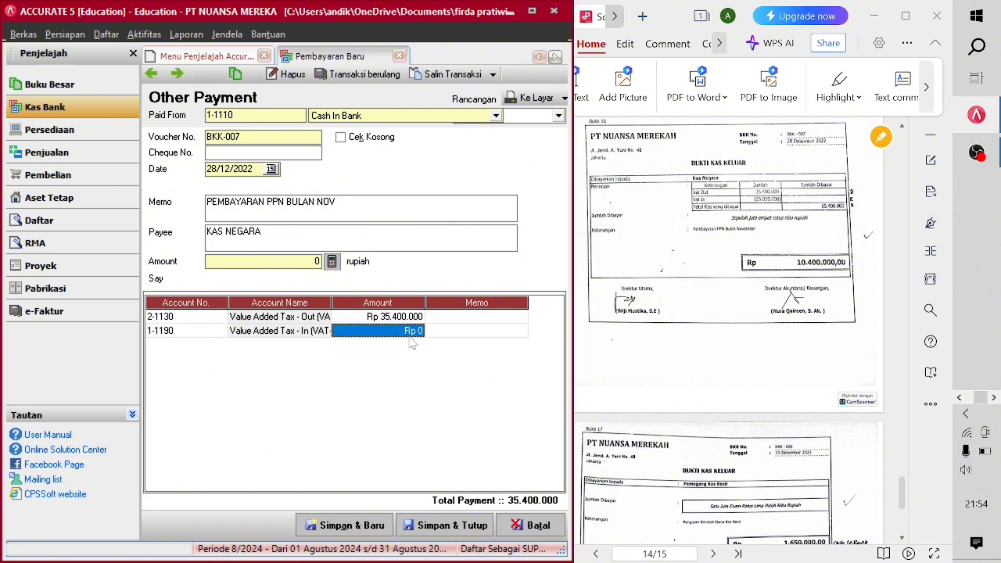
key("BackSpace")
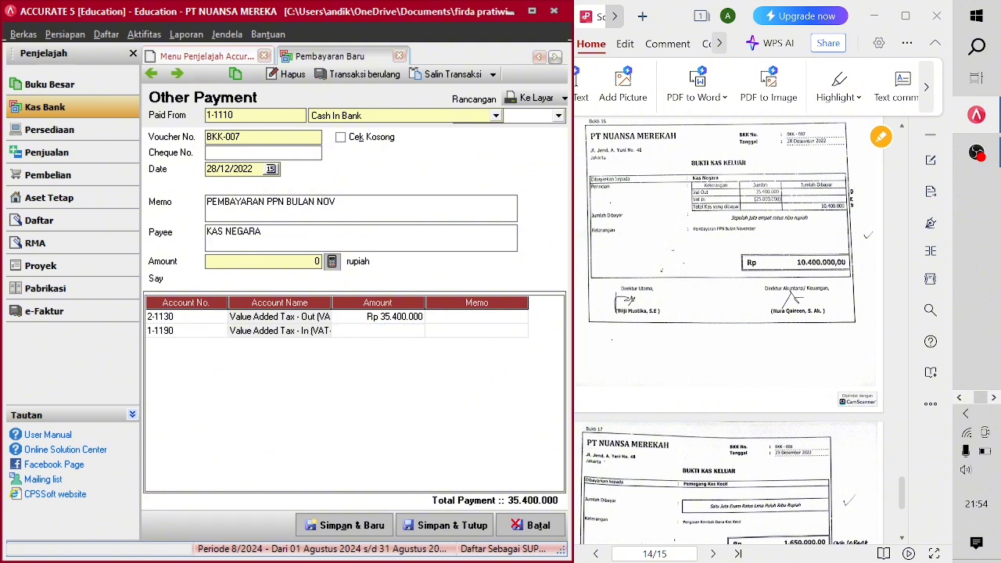
type("-25000000")
key("Tab")
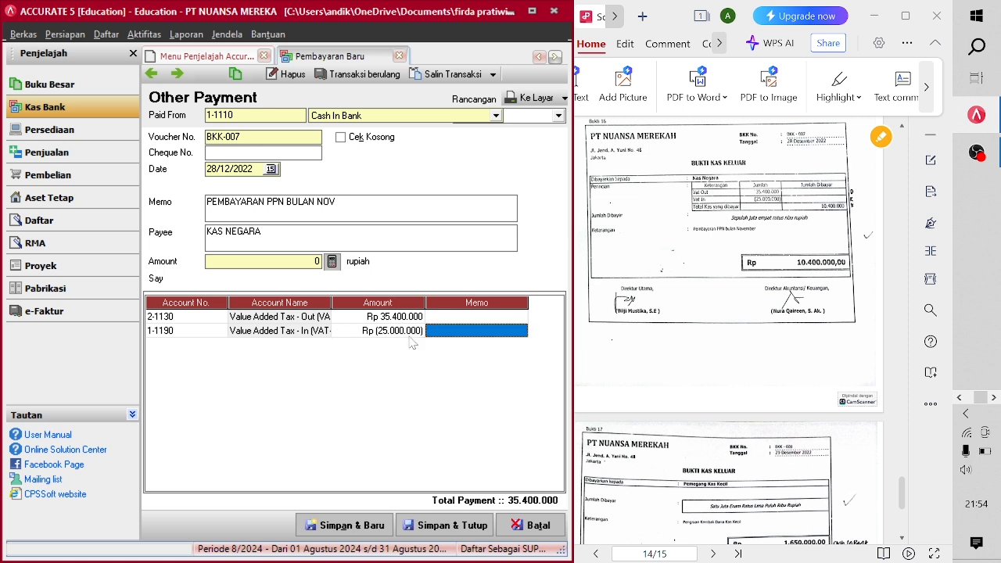
key("Tab")
- Carry the total of the VAT lines into the payment amount, and save and close the payment
left_click(386, 317)
left_click(334, 262)
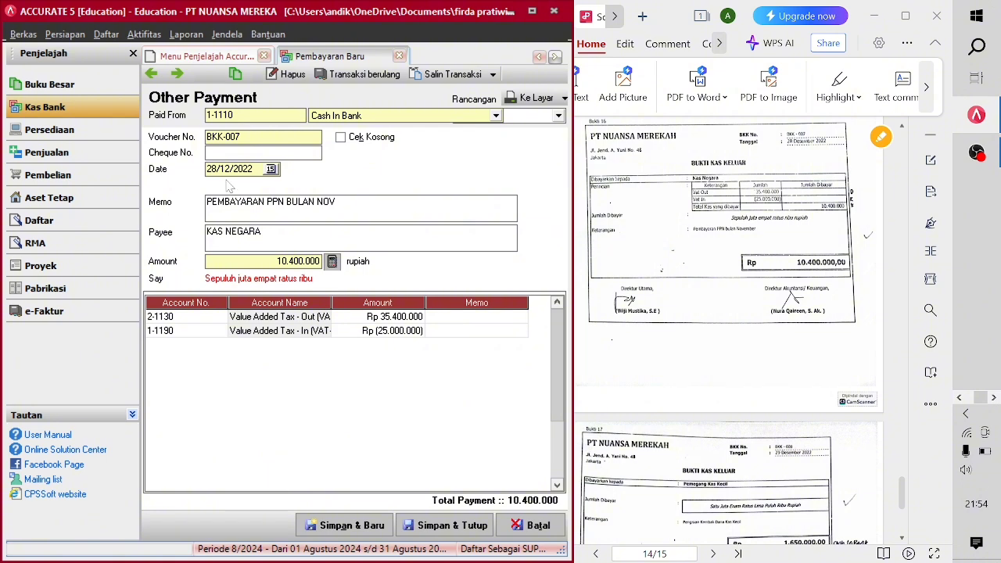
left_click(480, 526)
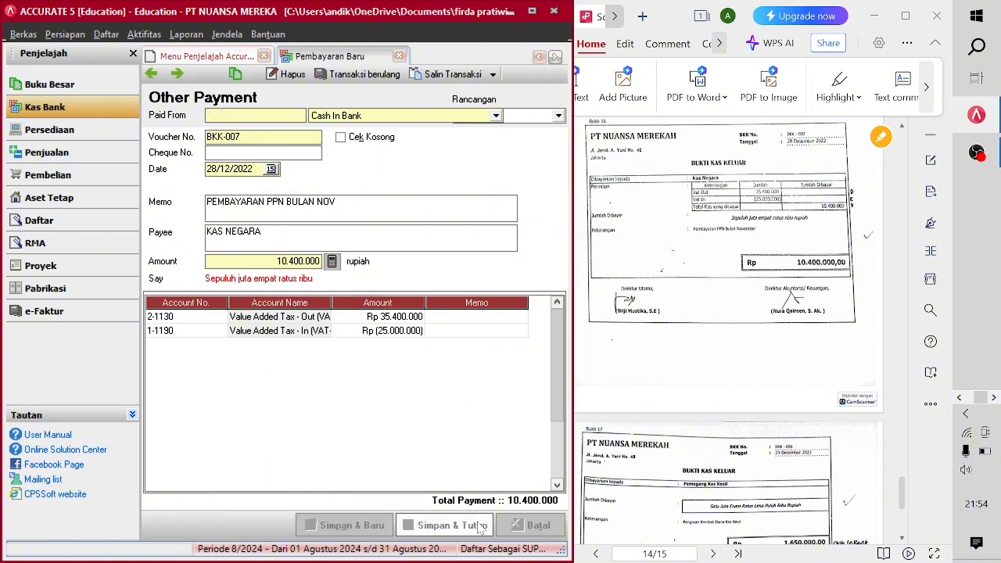
- Start a new other payment for Bukti 17, paid from Cash In Bank and dated 29/12/2022
scroll(703, 484, "down", 4)
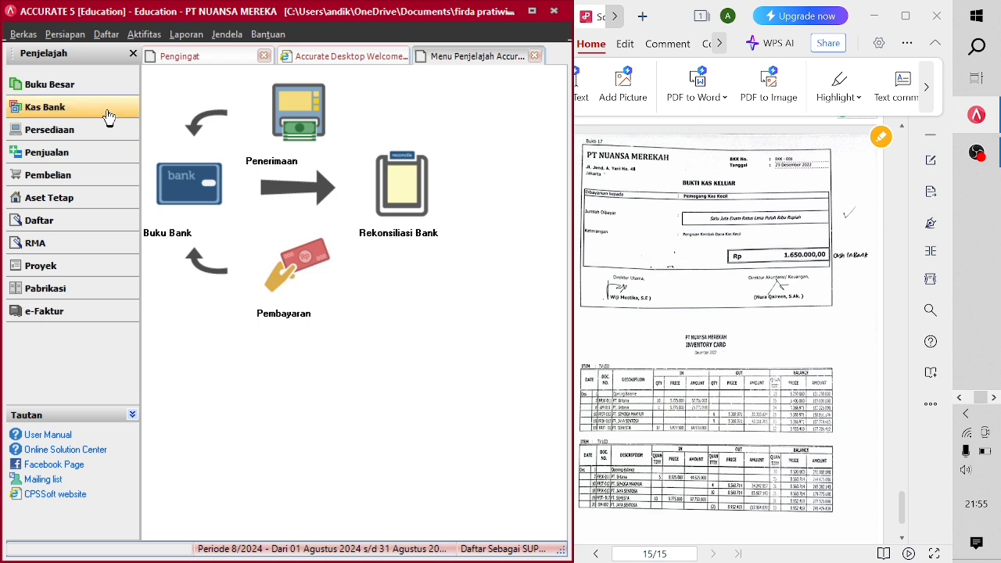
left_click(263, 265)
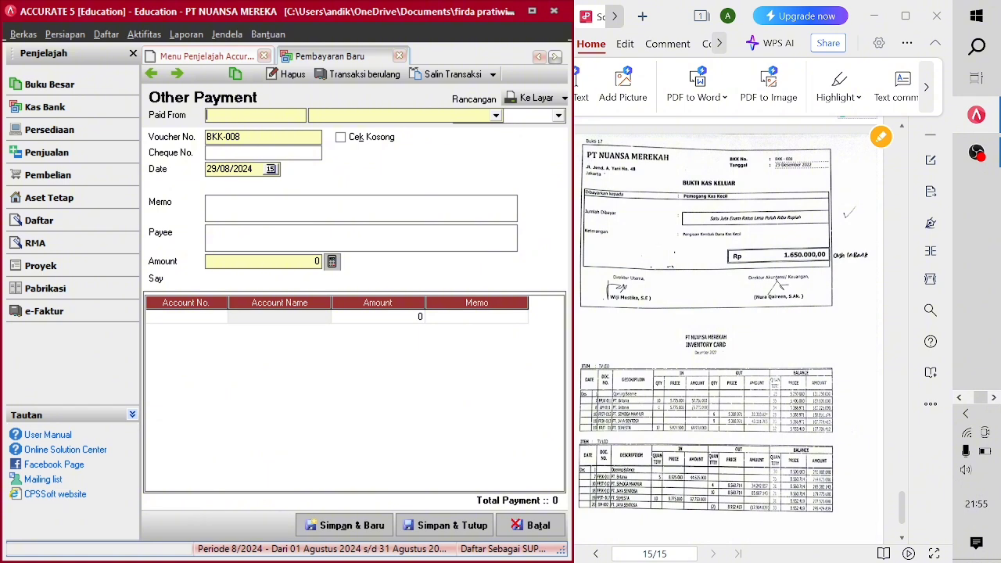
left_click(377, 117)
left_click(377, 140)
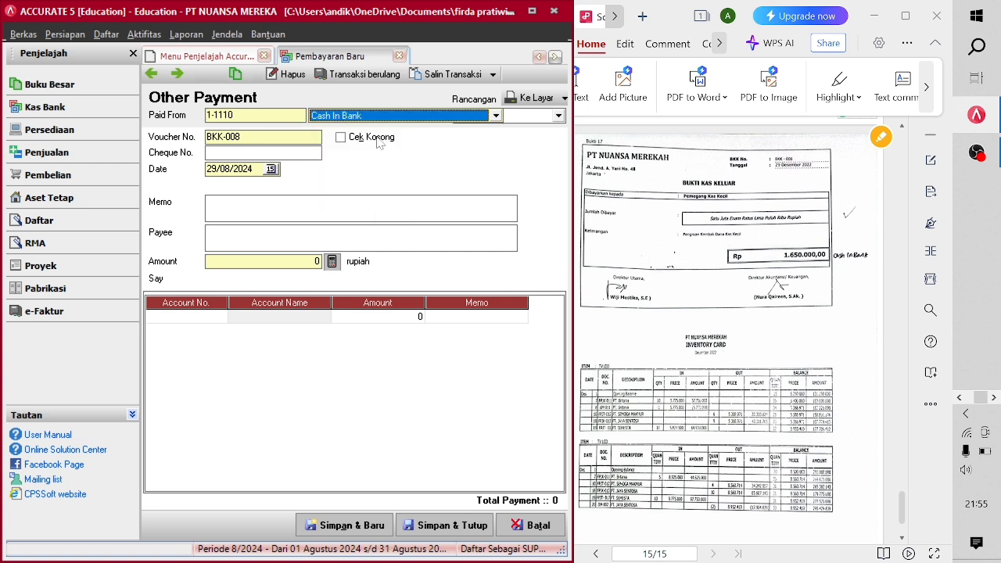
left_click(235, 169)
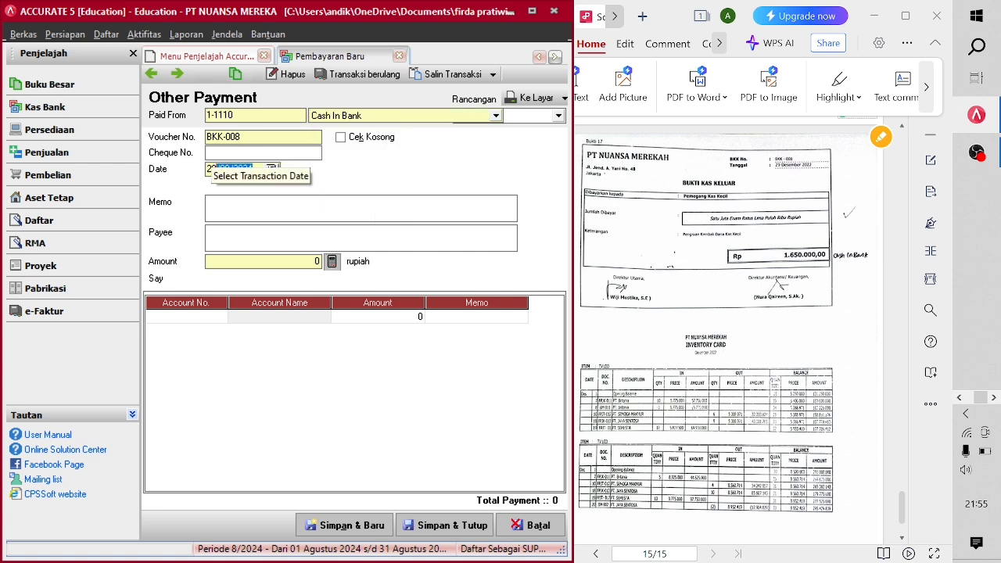
type("29/ /")
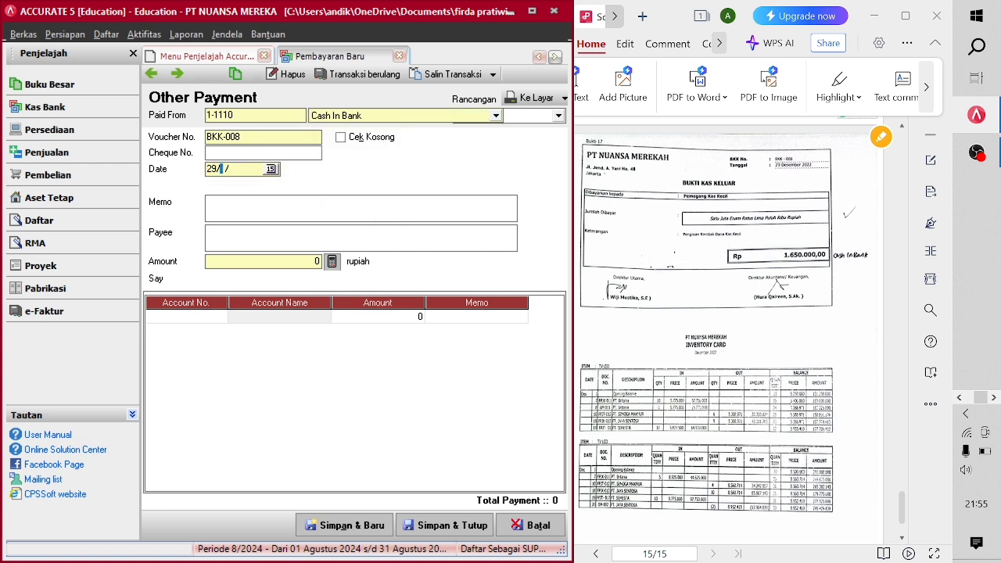
type("122022")
- Enter the memo PENGISIAN KEMBALI DAN KAS KECIL and the payee PEMEGANG KAS KECIL for the payment
type("PENGISIAN ")
type("KEM")
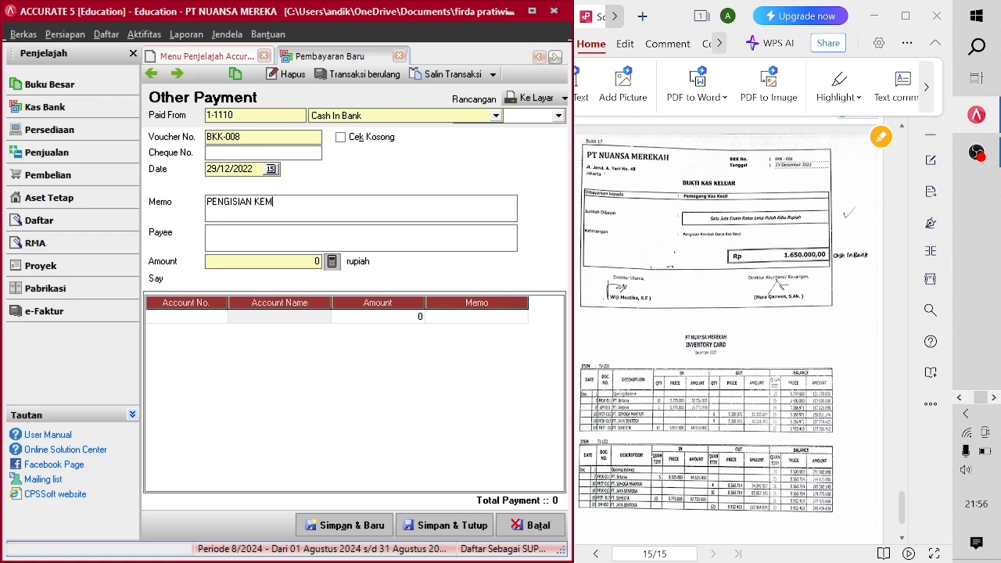
type("BALI DAN KAS KECIL")
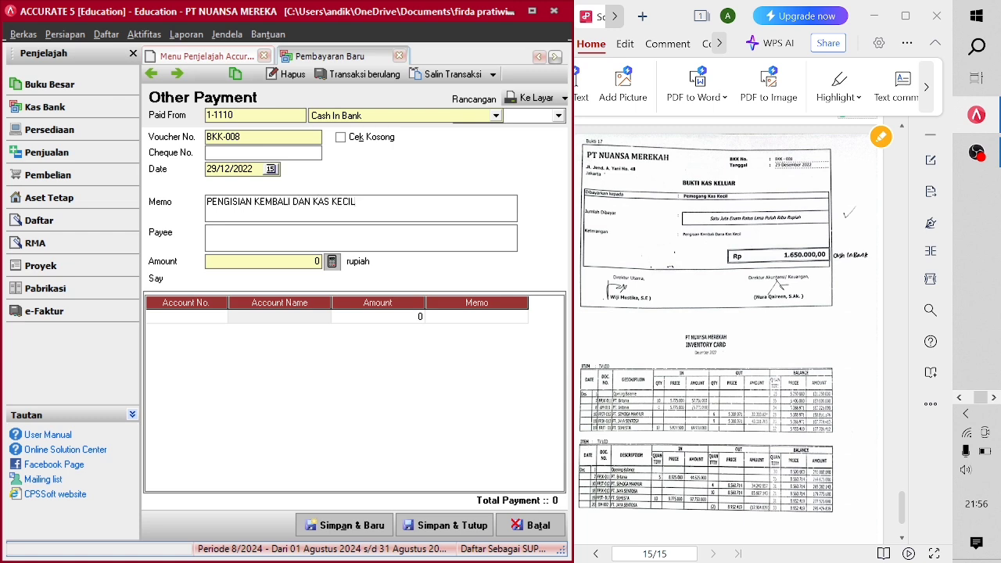
key("Tab")
type("PEMEGANG")
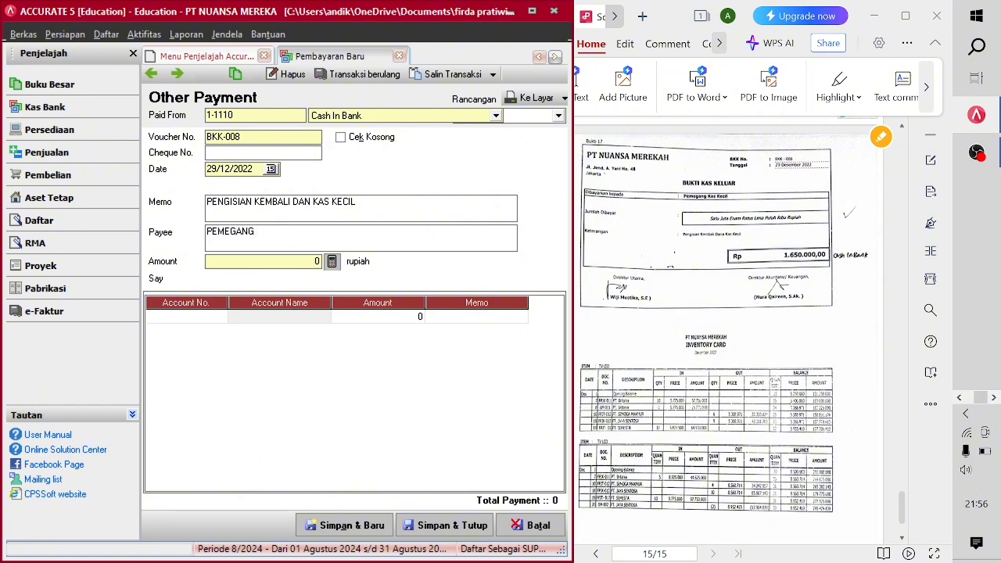
type(" KAS KECIL")
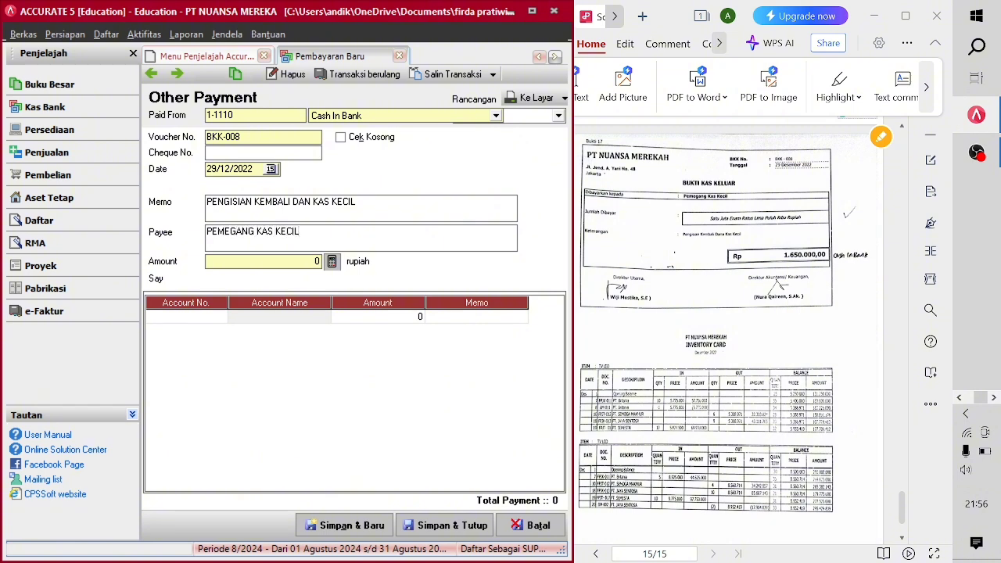
- Add an Office Supplies line of 500.000 to the petty cash refill payment, following the Bukti 13 voucher
left_click(220, 316)
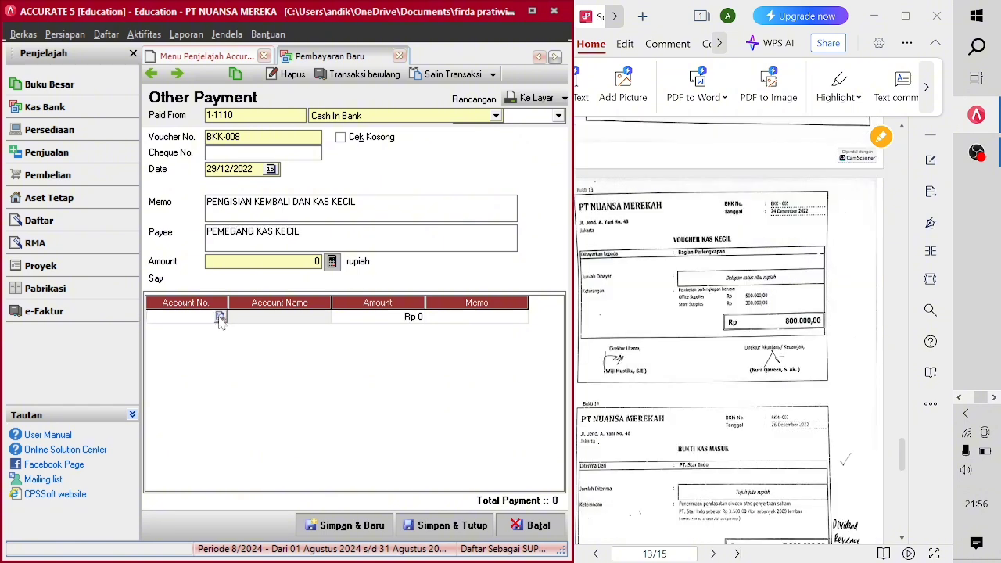
left_click(221, 316)
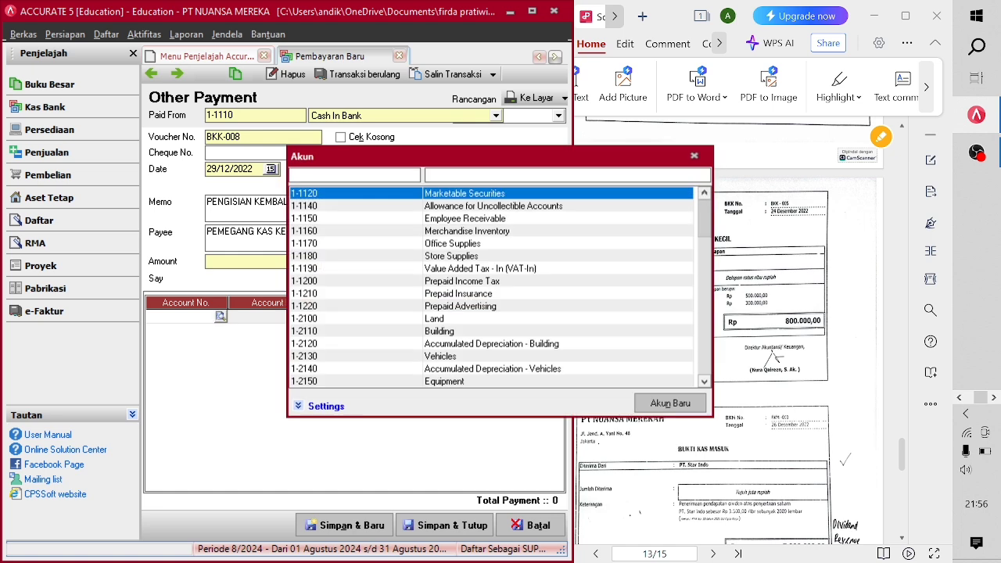
key("Tab")
type("OFFI")
key("Return")
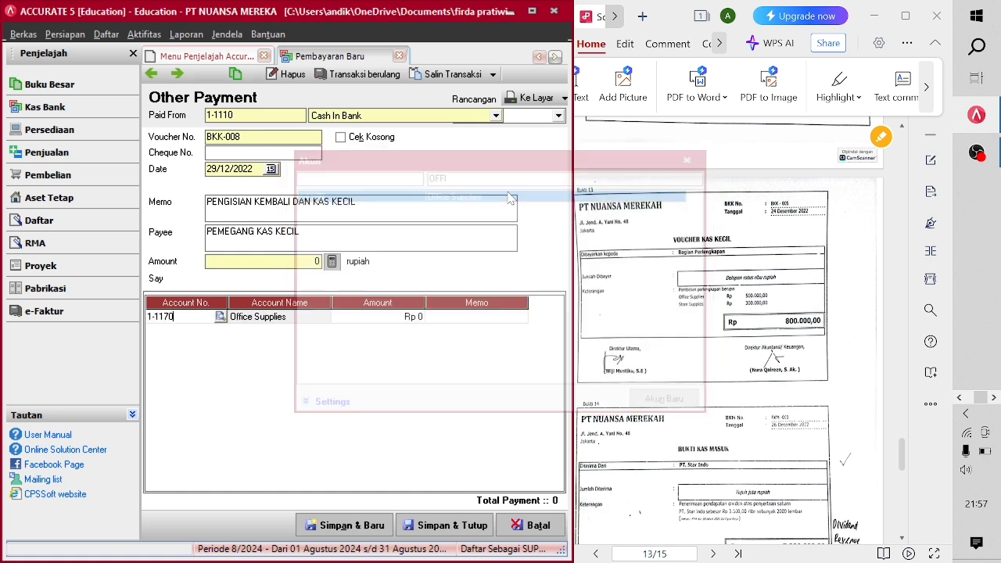
left_click(339, 323)
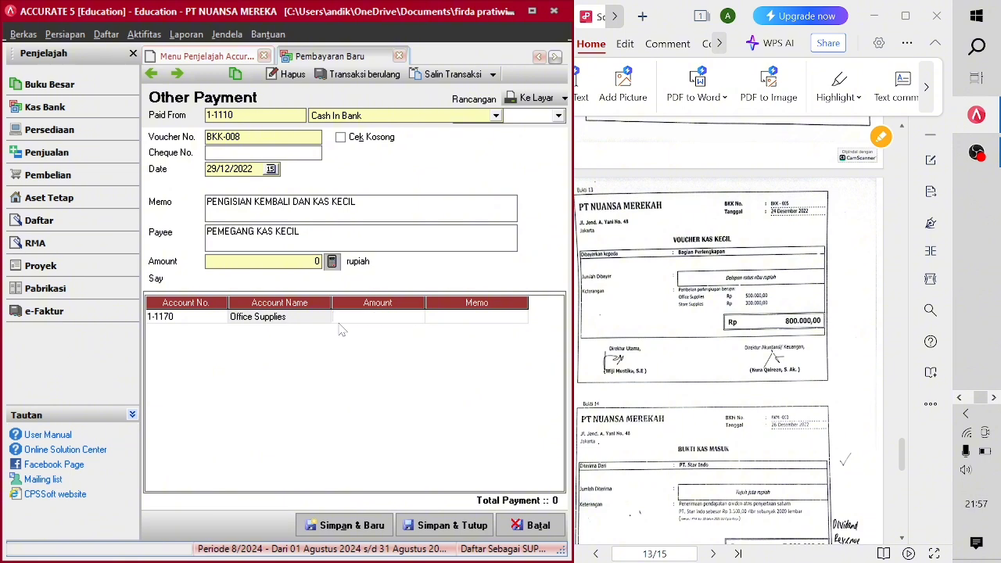
type("500000")
key("Return")
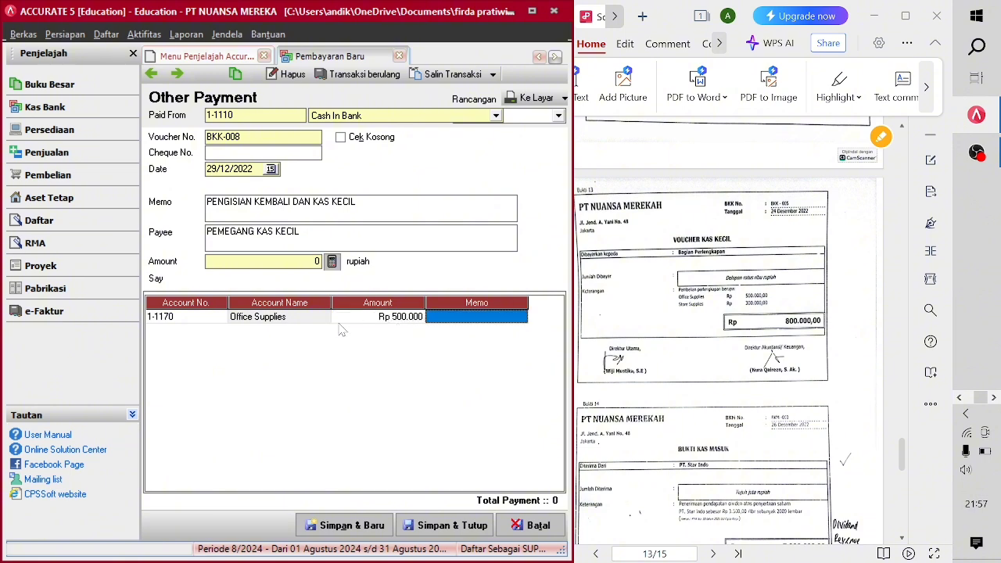
key("Return")
- Add a Store Supplies line of 300.000 to the petty cash refill payment
left_click(222, 338)
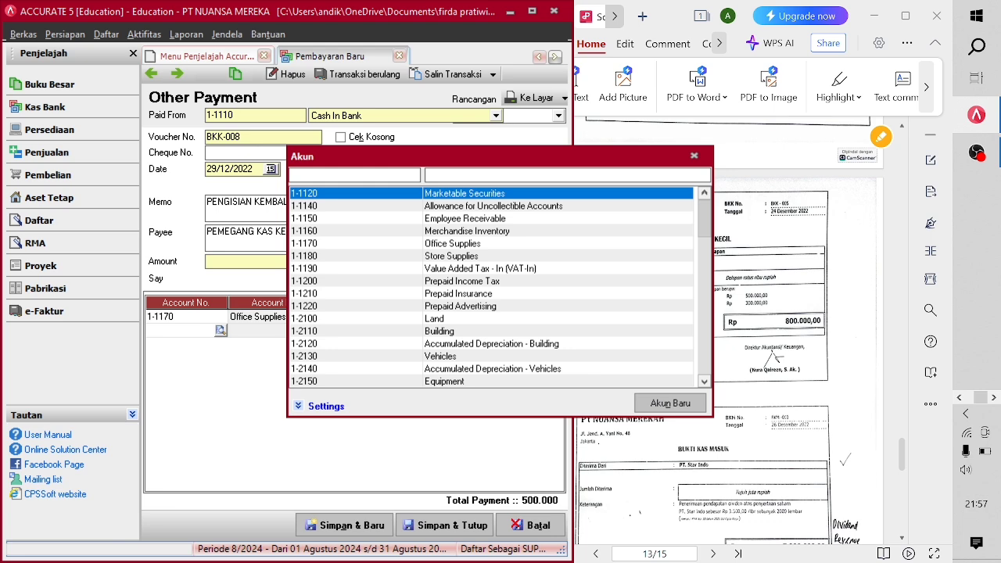
left_click(694, 155)
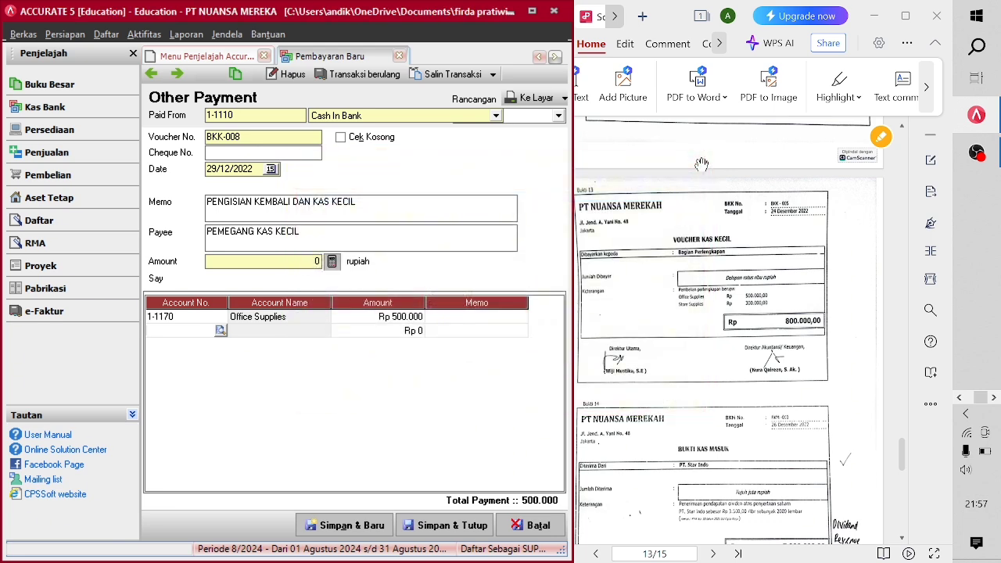
left_click(221, 330)
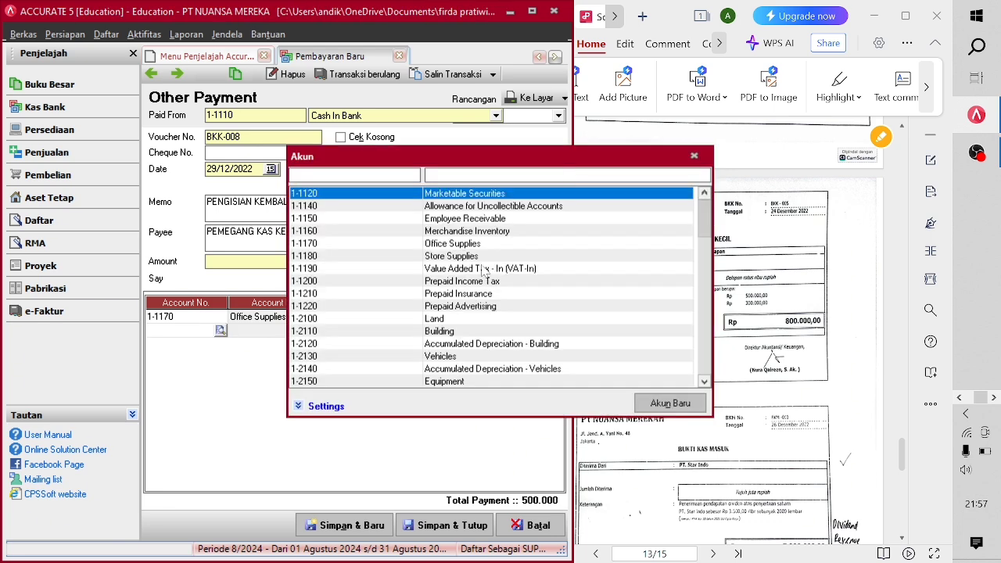
double_click(461, 255)
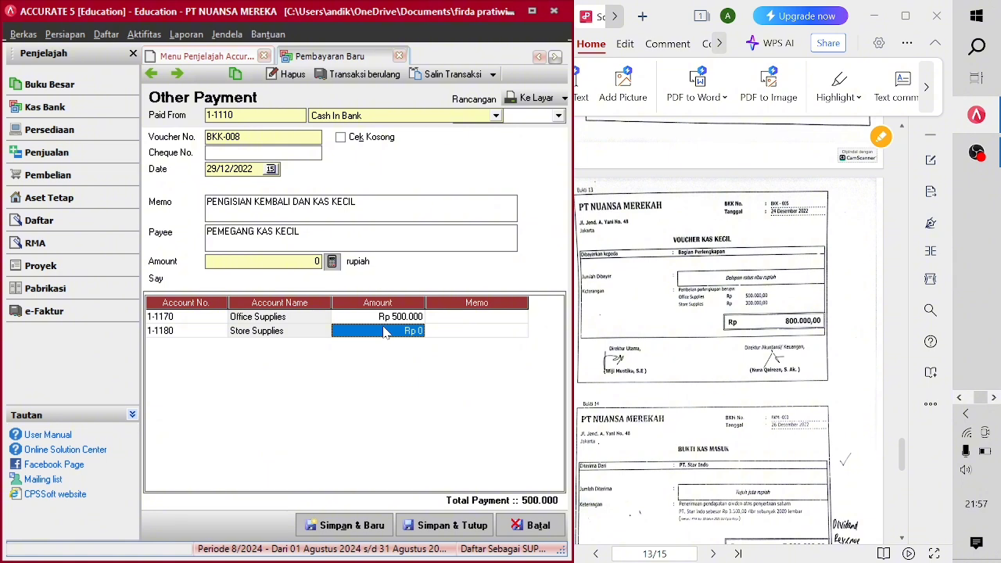
left_click(383, 331)
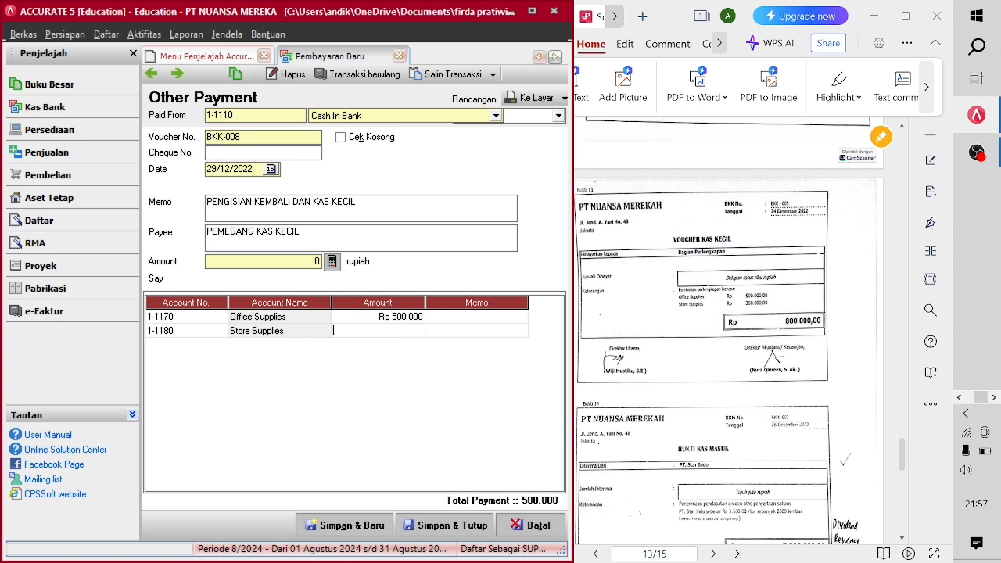
type("300000")
key("Return")
key("Return")
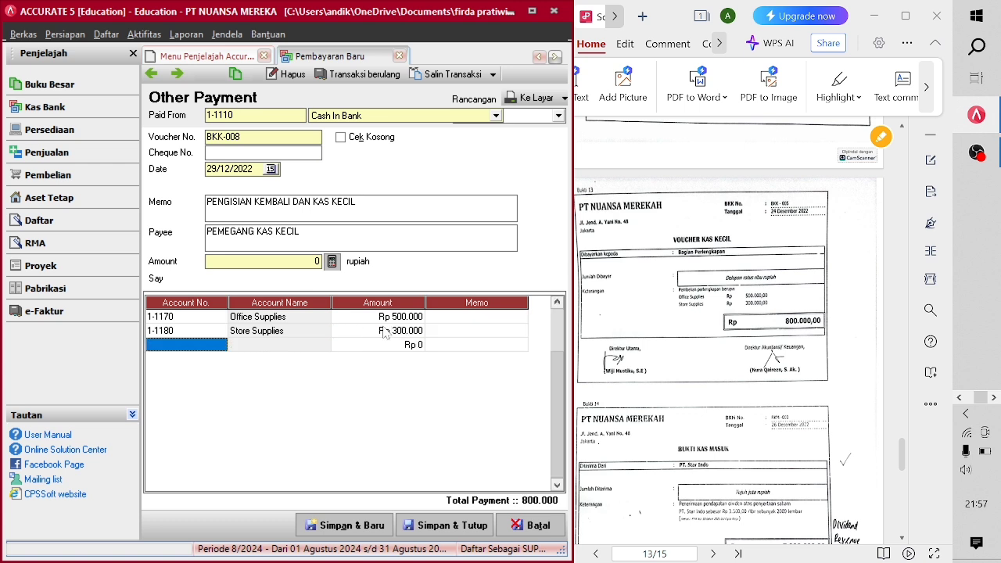
scroll(670, 318, "down", 5)
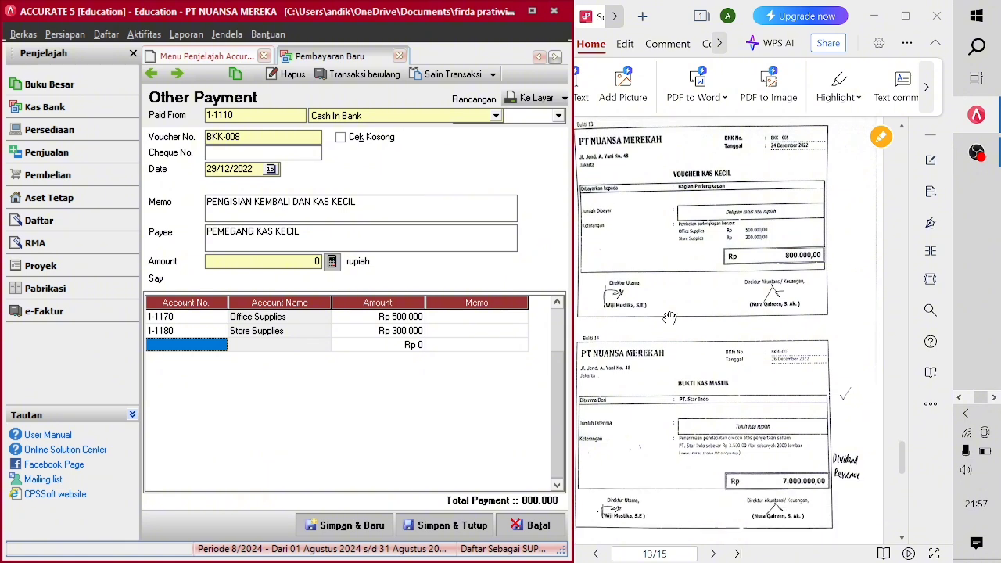
- Add a Promotion & Advertising Expense line of 850.000 to the petty cash refill payment, following the printing voucher dated 27 Desember 2022
scroll(669, 317, "down", 3)
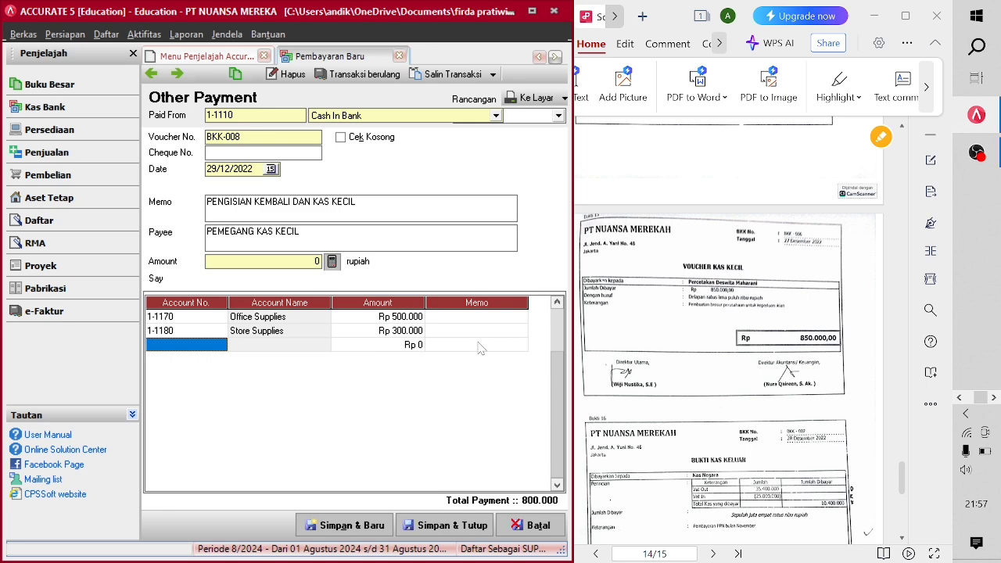
left_click(223, 345)
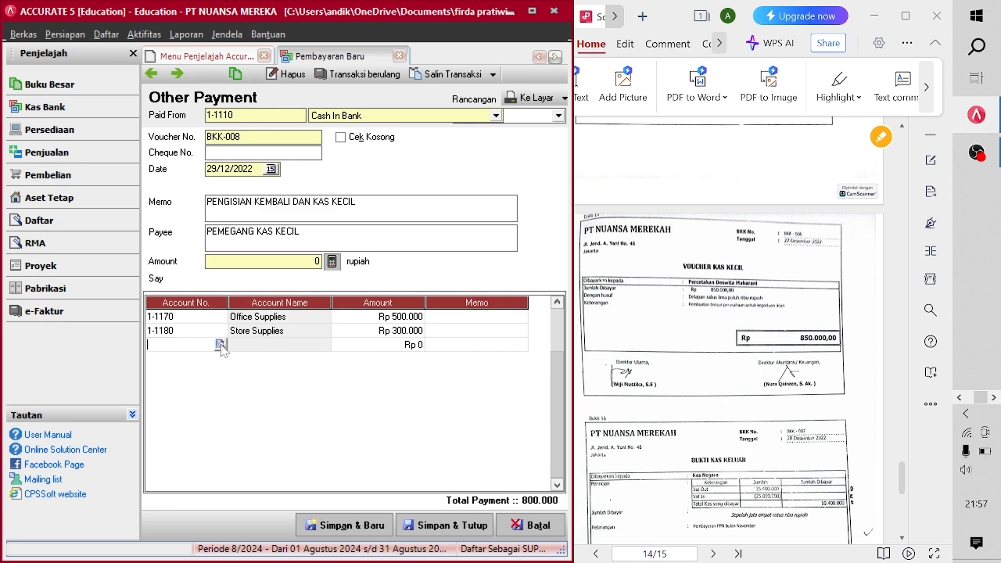
left_click(221, 344)
type("PRO")
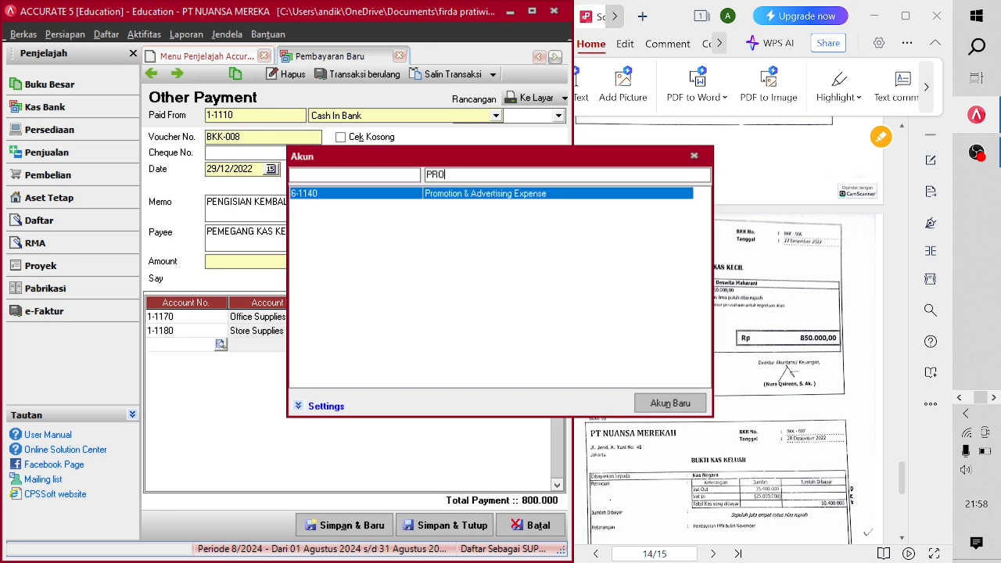
double_click(469, 194)
left_click(369, 347)
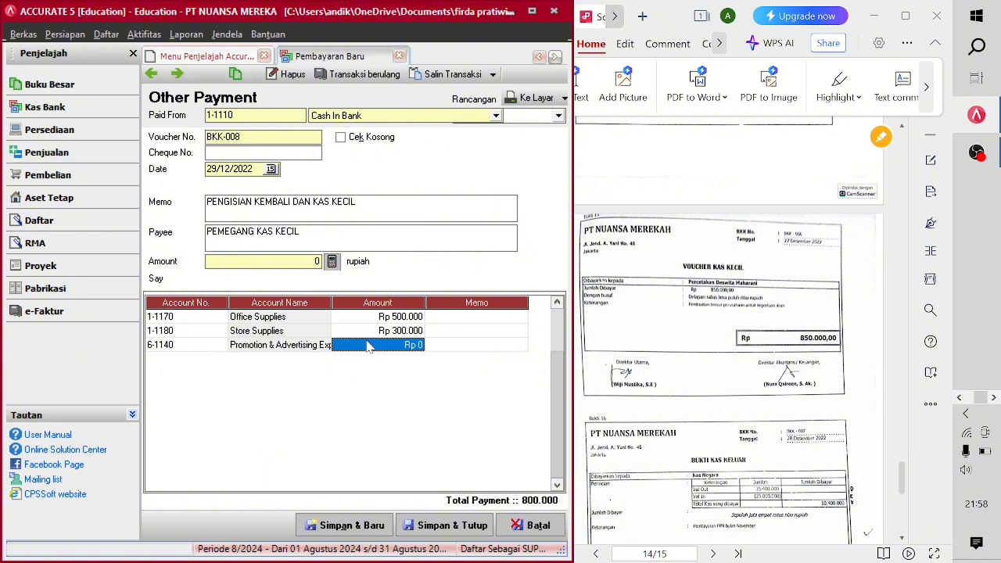
type("85")
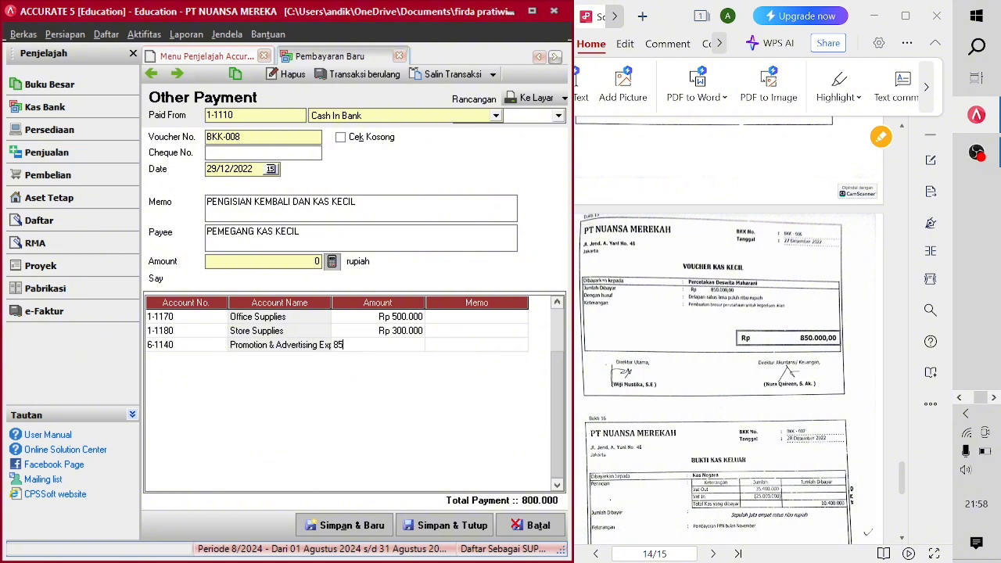
type("0.0000")
key("Return")
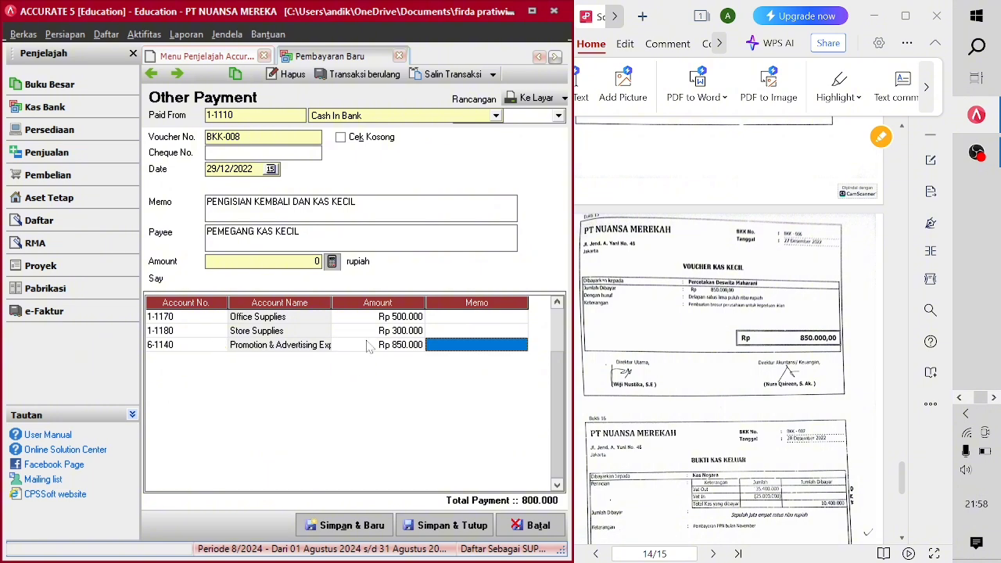
key("Return")
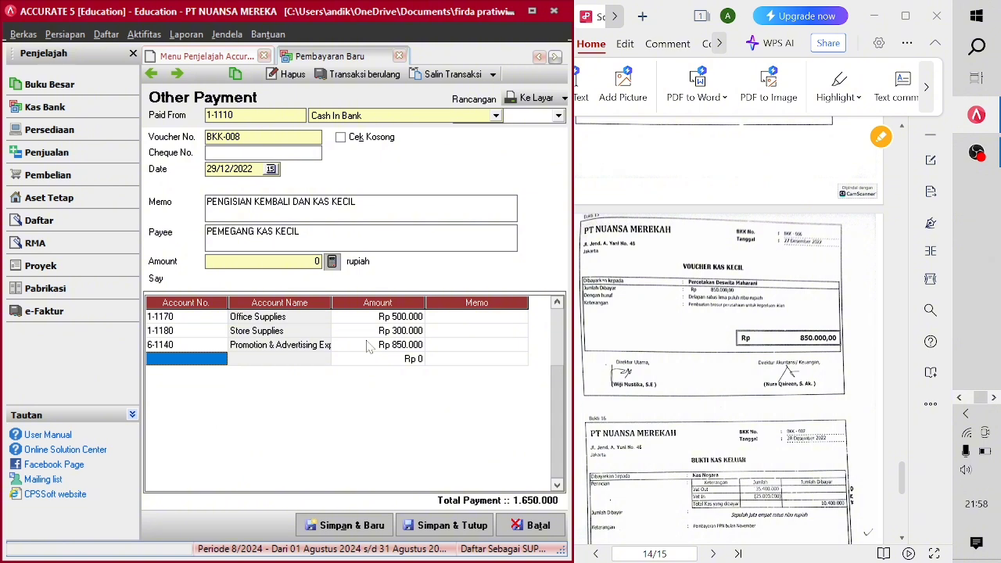
- Calculate the payment amount of 1.650.000 from its lines, then save and close the petty cash refill payment
left_click(334, 263)
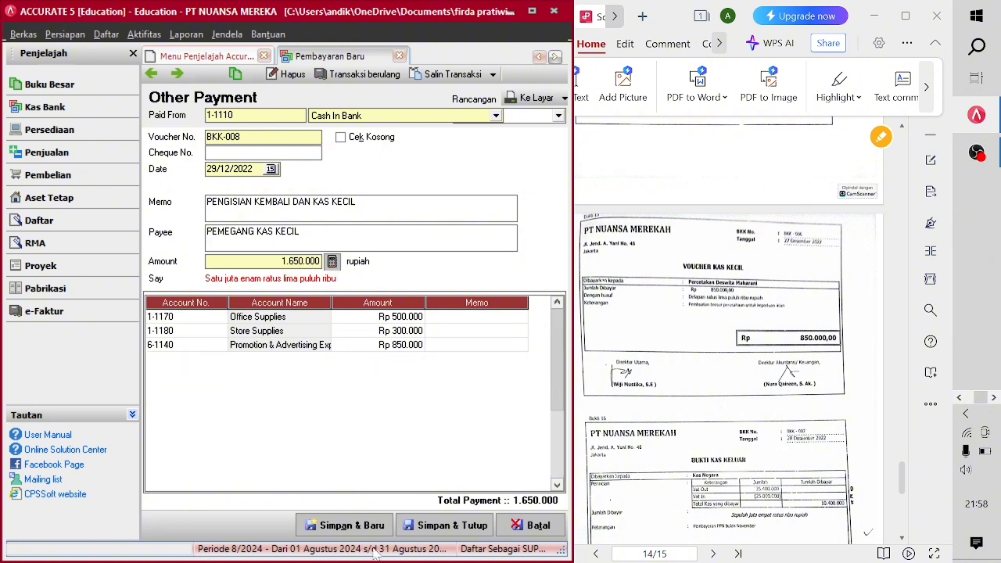
left_click(461, 529)
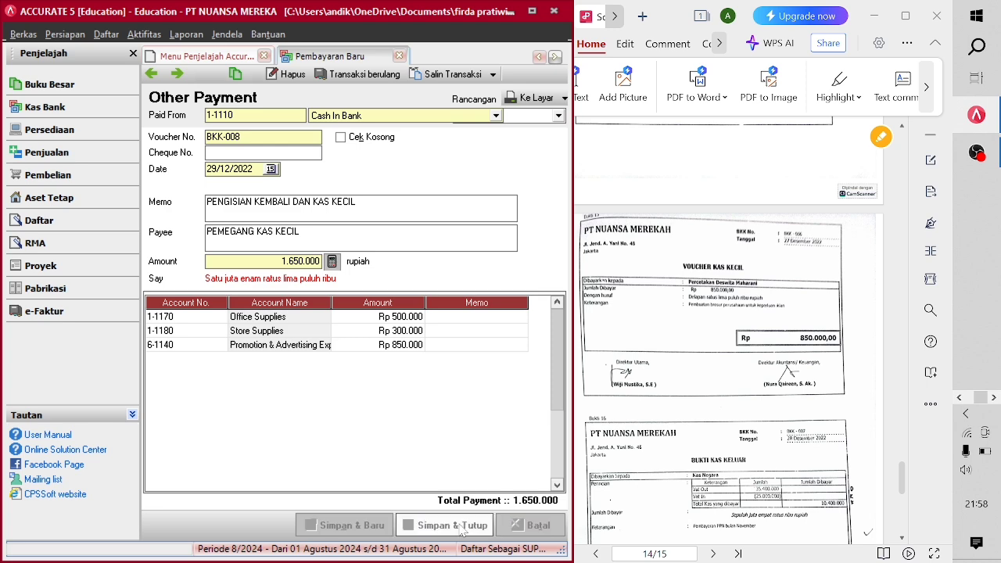
double_click(530, 12)
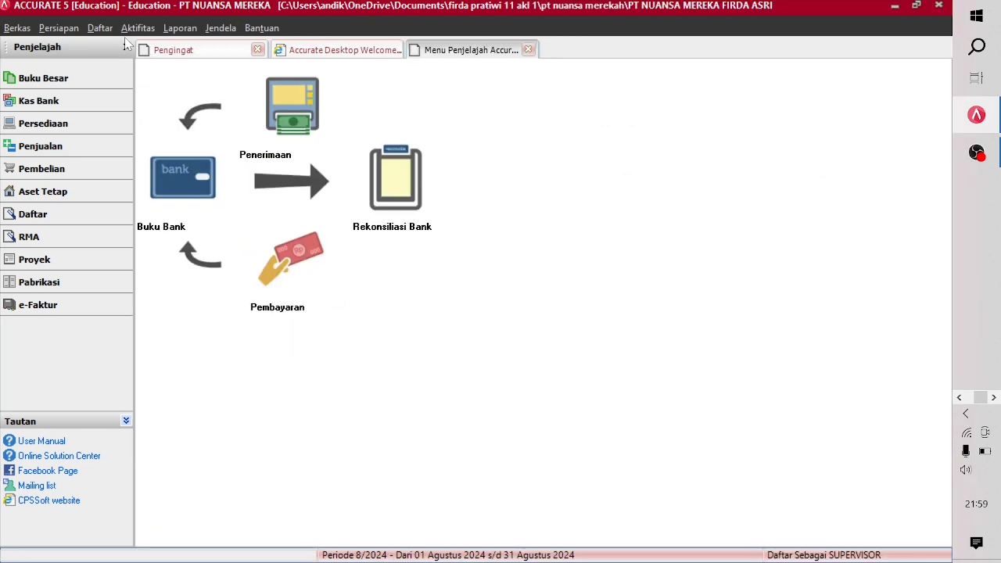
- Open the Keseluruhan Jurnal report from the Buku Besar category of the report list
left_click(179, 27)
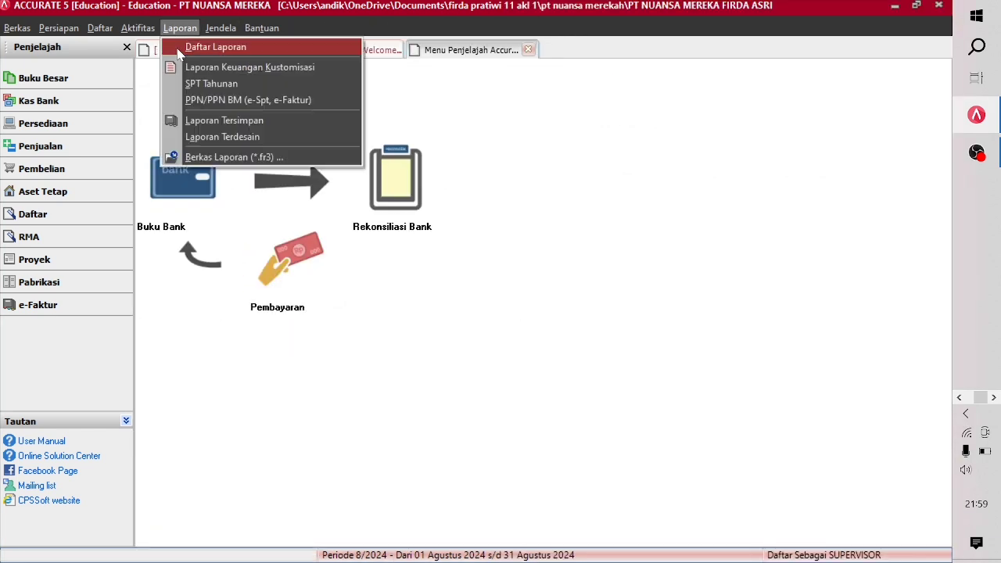
left_click(207, 48)
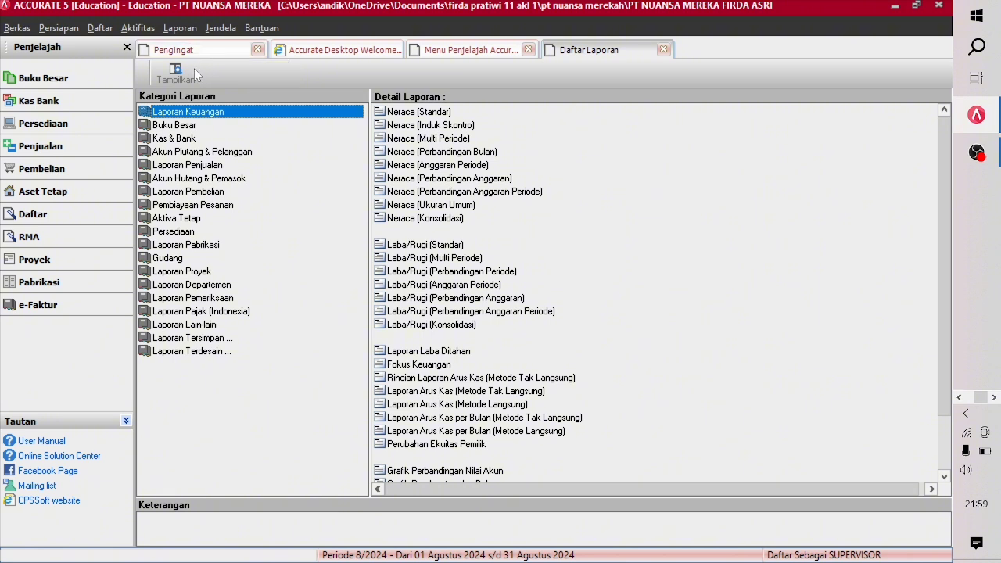
left_click(173, 125)
left_click(429, 125)
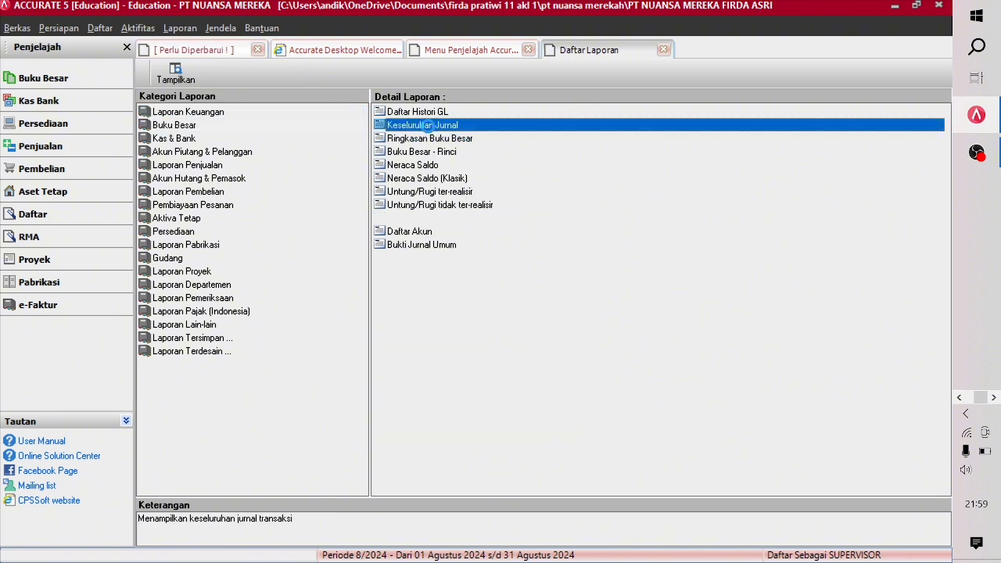
double_click(492, 126)
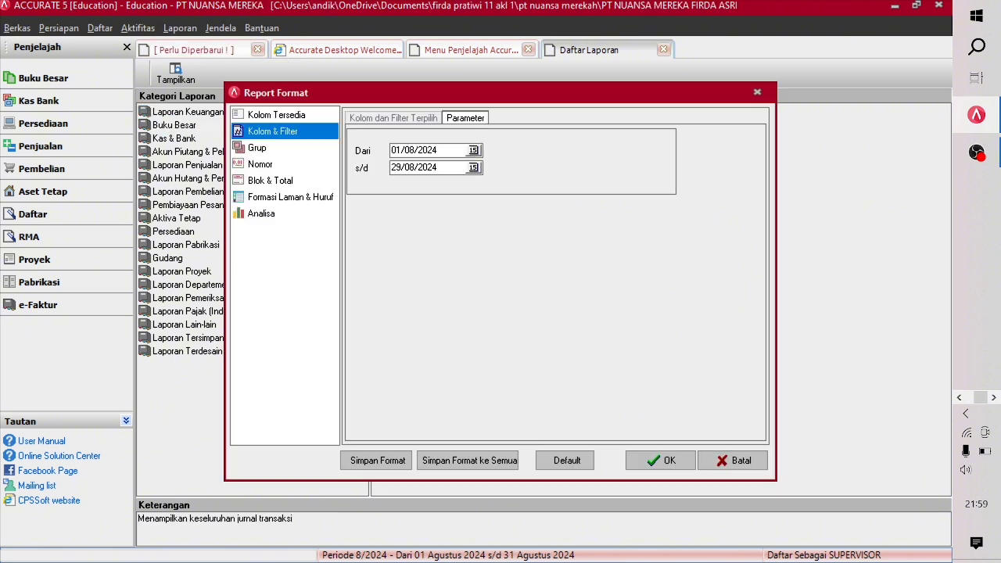
- Set the journal report period from 01/12/2022 to 31/12/2022 and generate the report
left_click_drag(438, 151, 405, 151)
key("BackSpace")
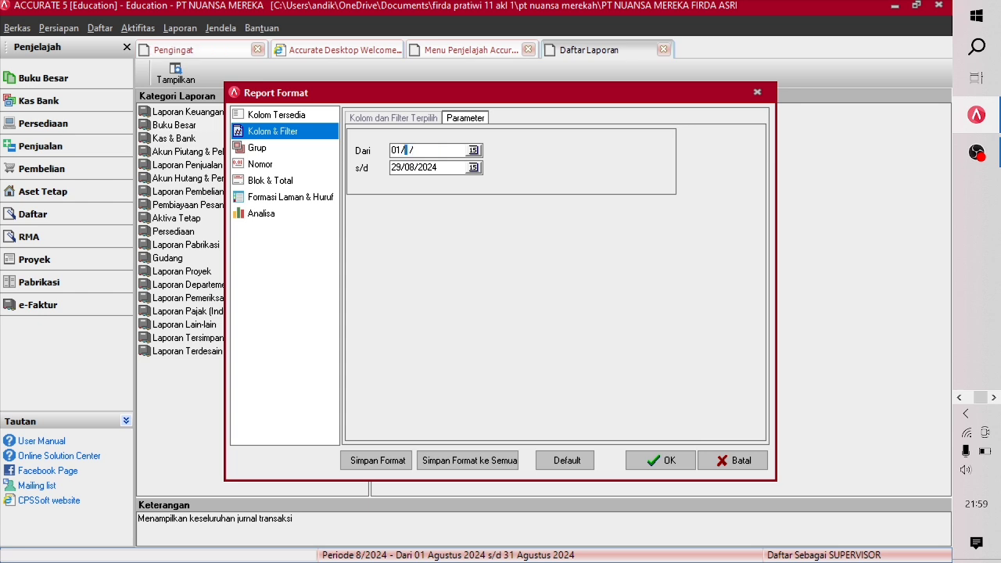
type("122022")
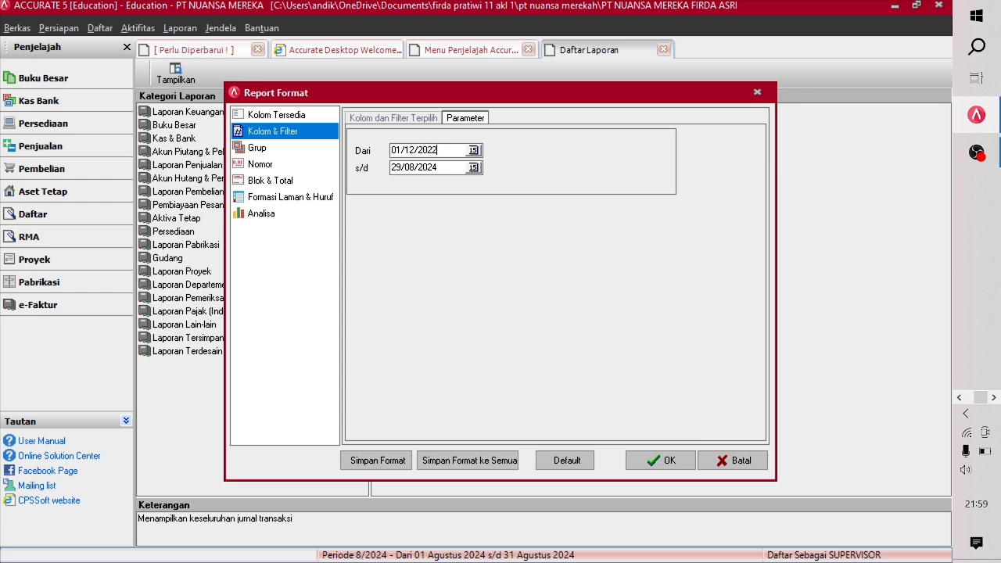
key("Tab")
type("3")
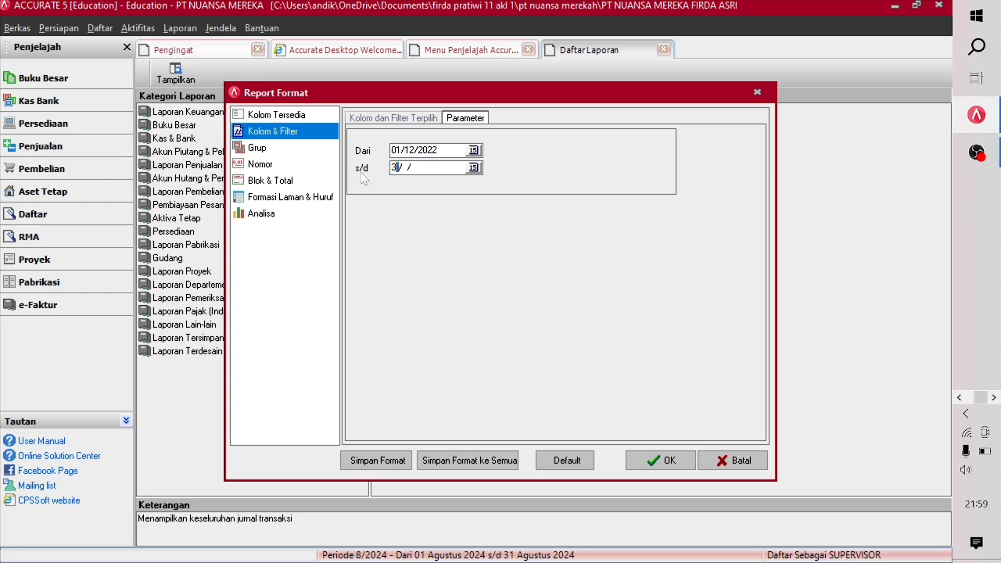
type("1/12/2022")
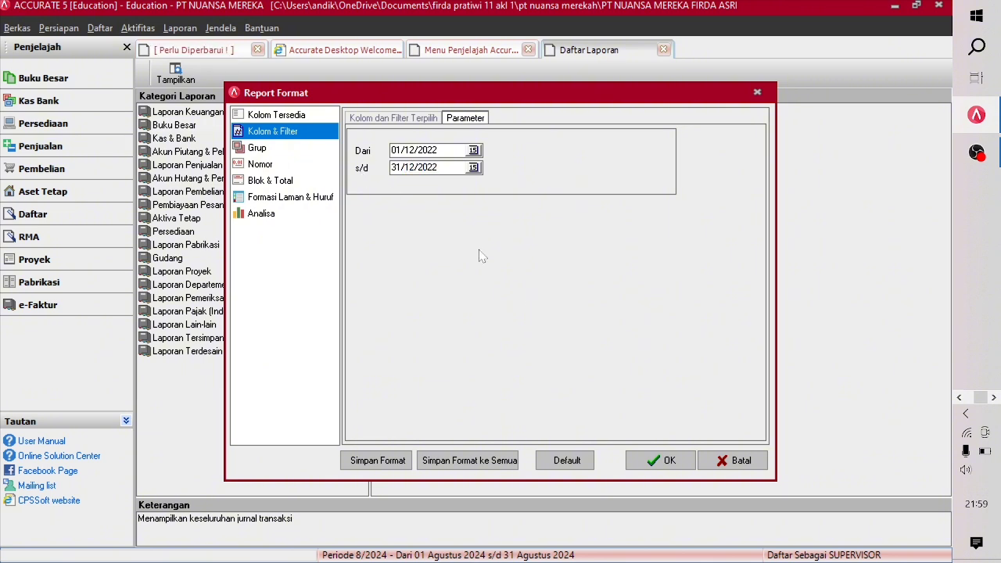
left_click(674, 457)
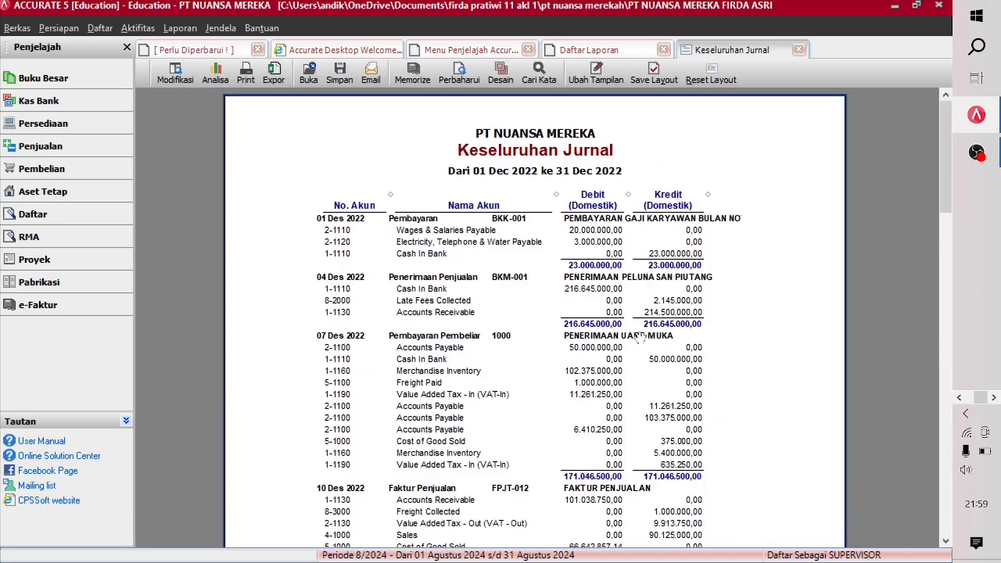
- Review the December 2022 transaction journals throughout the Keseluruhan Jurnal report
scroll(640, 336, "down", 15)
scroll(640, 337, "up", 5)
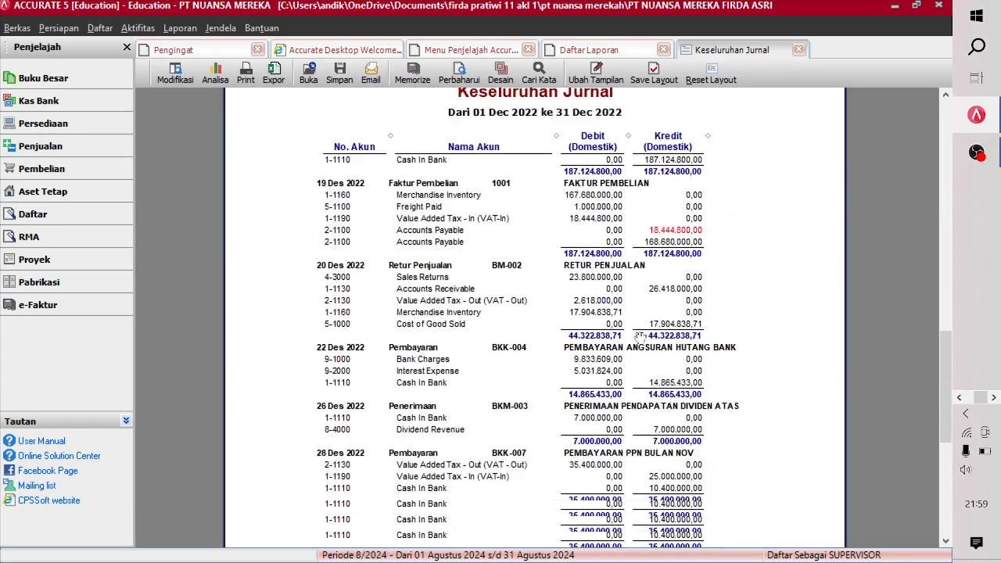
scroll(645, 297, "down", 3)
scroll(648, 274, "up", 9)
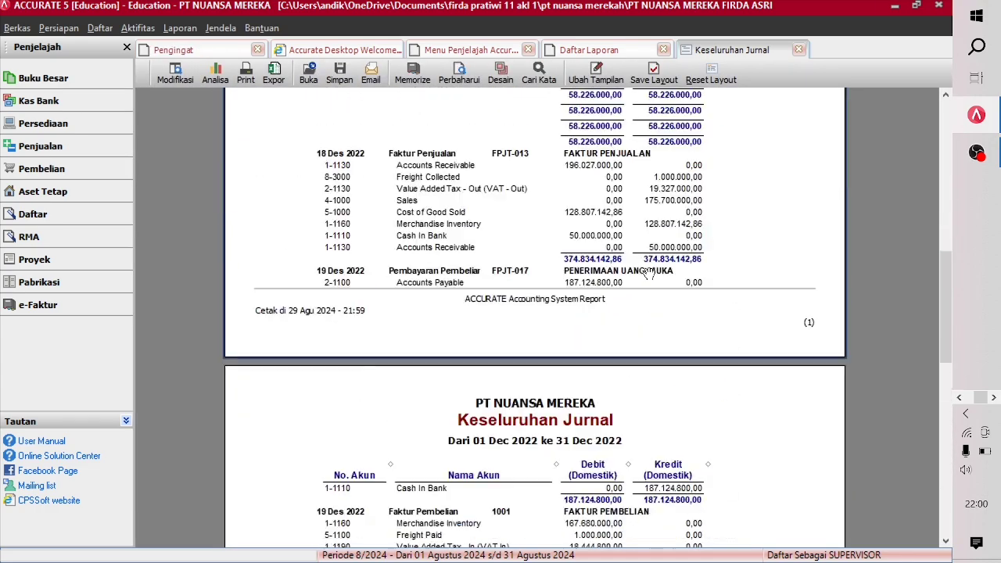
scroll(648, 272, "up", 10)
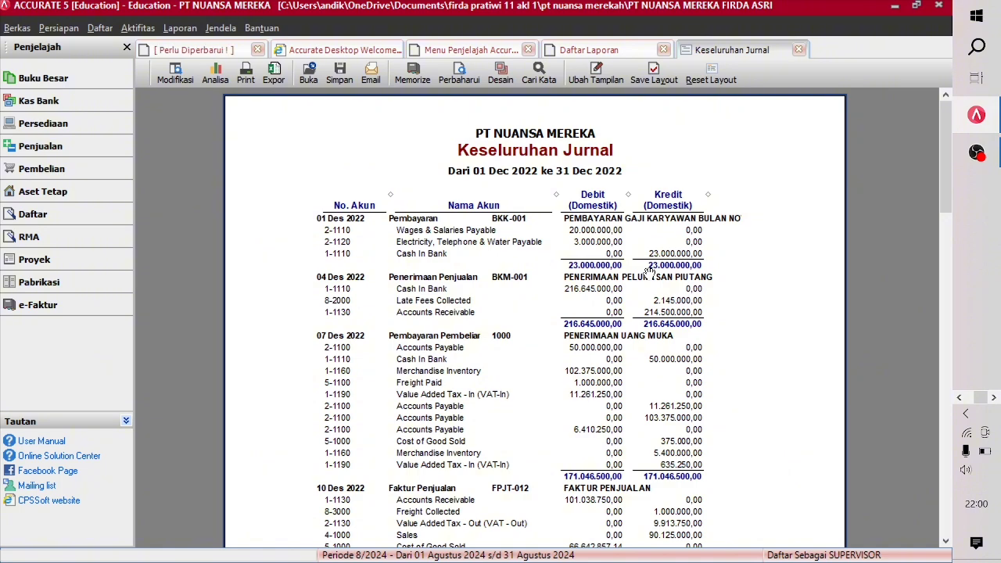